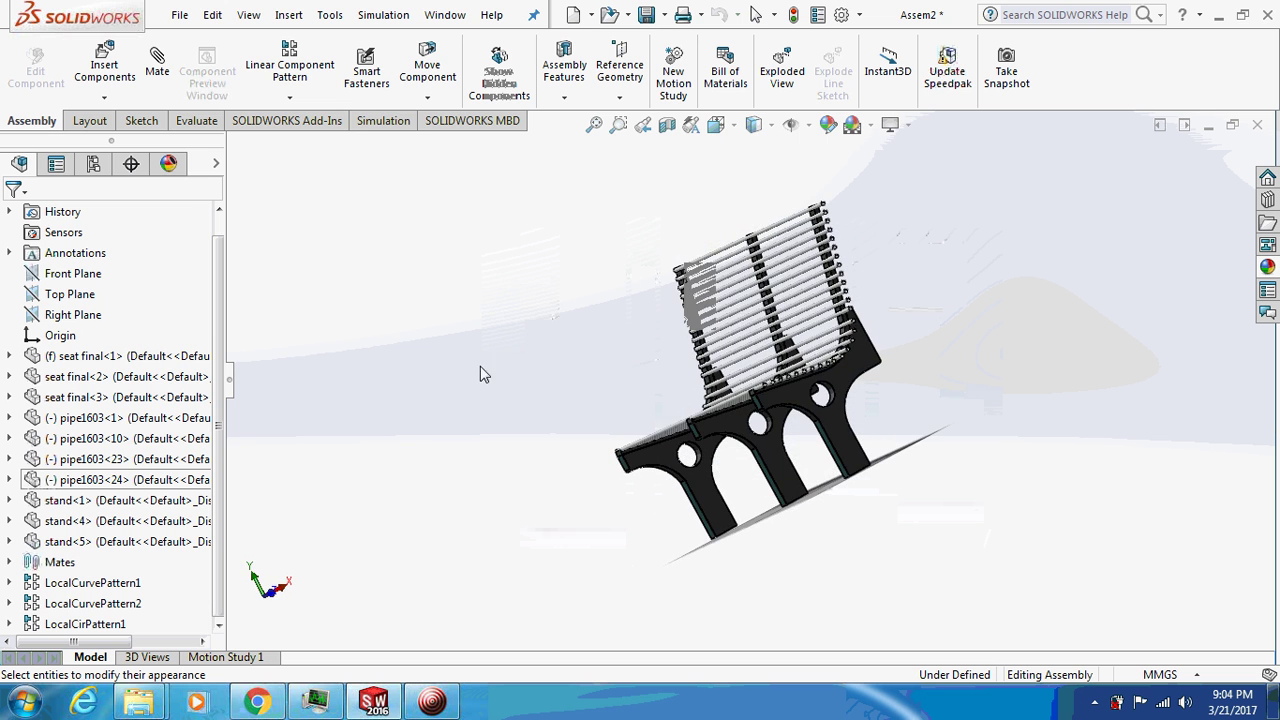
Step: Create a new part document and start a sketch on the Front Plane
{"action": "left_click", "coordinate": [180, 15]}
{"action": "left_click", "coordinate": [209, 50]}
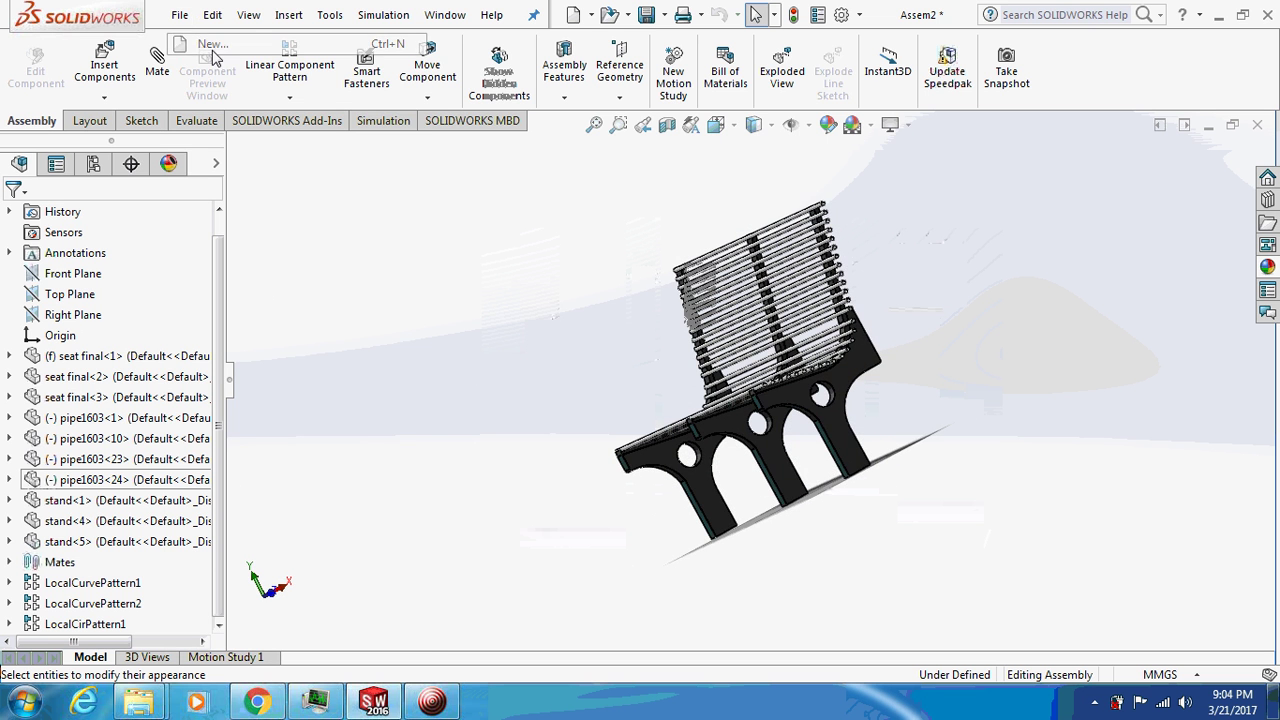
{"action": "left_click", "coordinate": [497, 257]}
{"action": "left_click", "coordinate": [766, 517]}
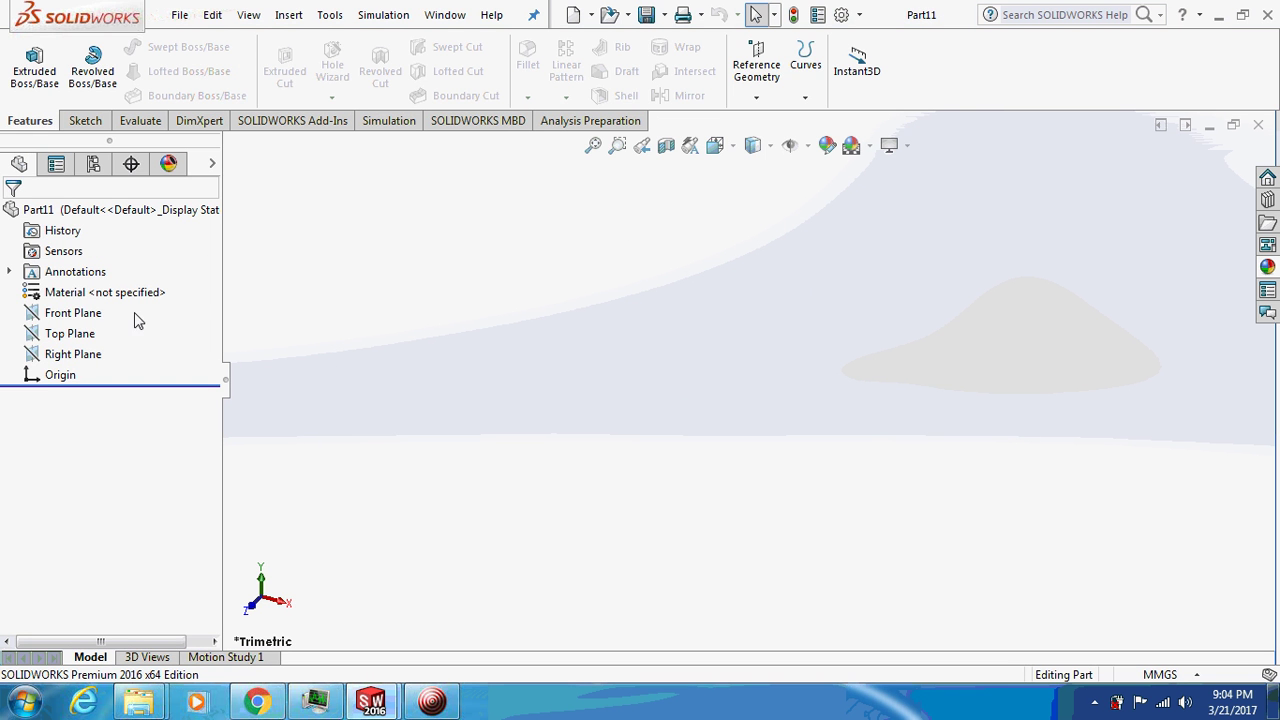
{"action": "left_click", "coordinate": [64, 313]}
{"action": "left_click", "coordinate": [84, 121]}
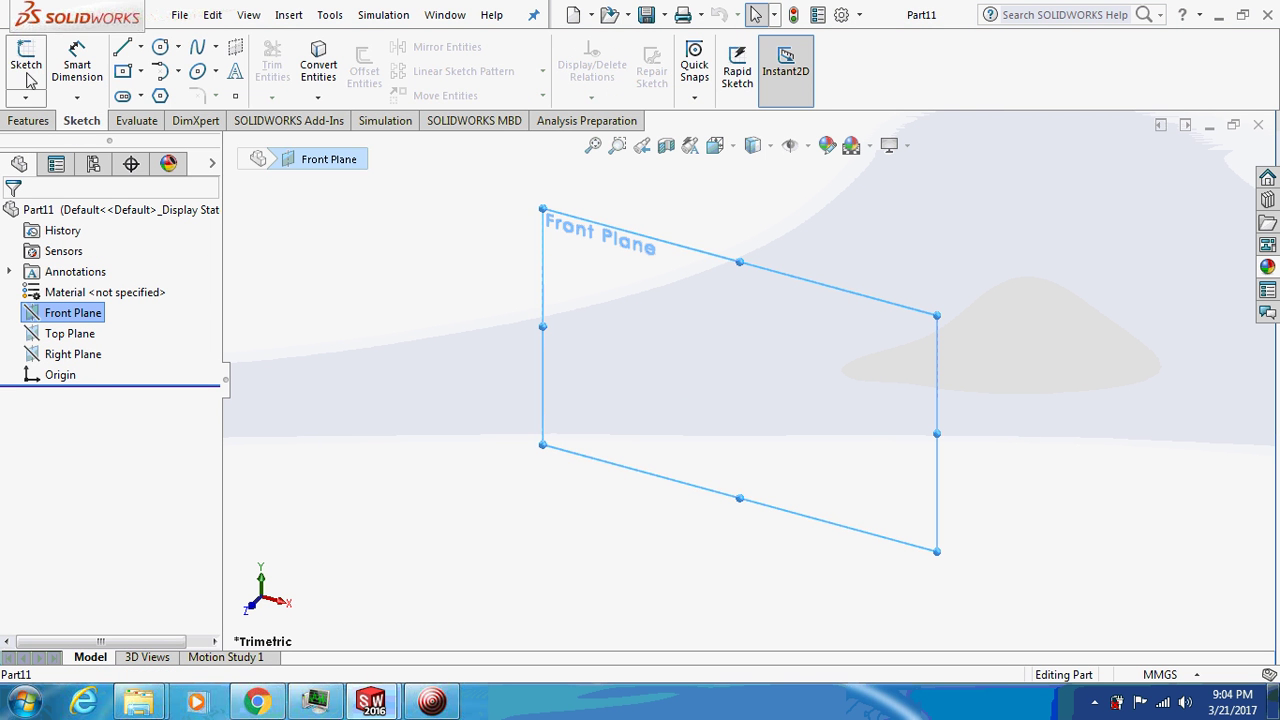
{"action": "left_click", "coordinate": [25, 62]}
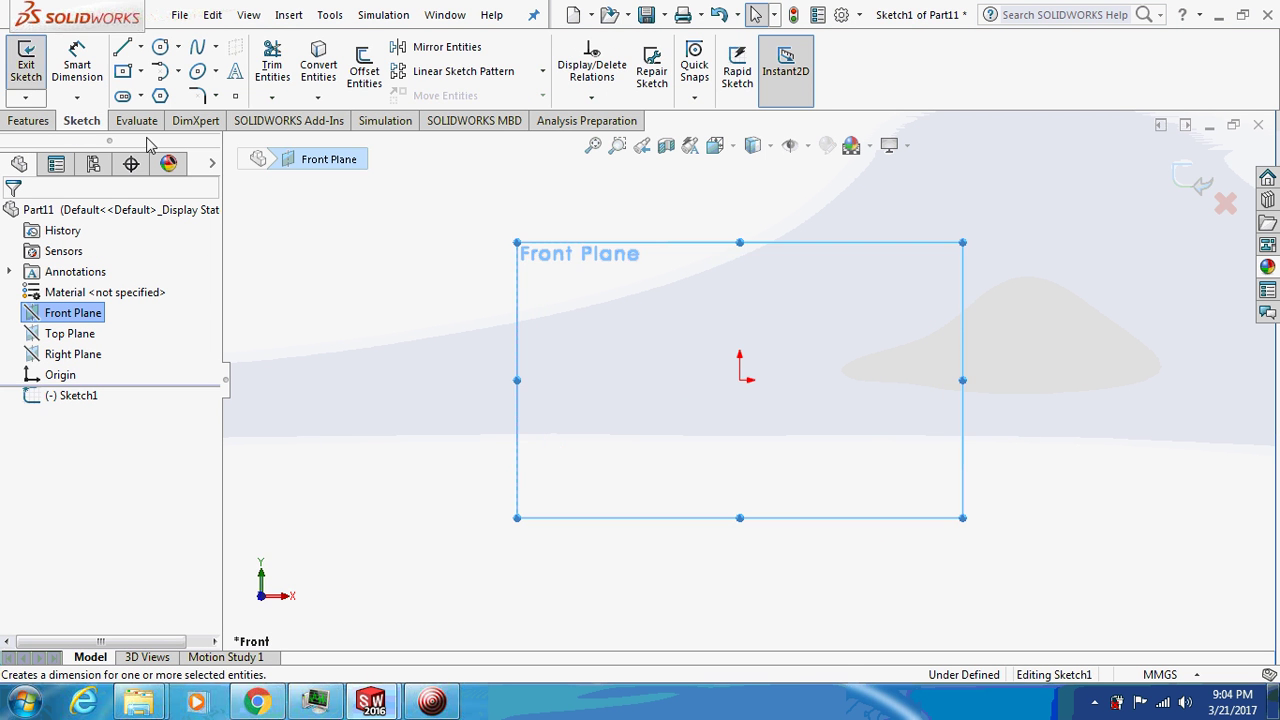
{"action": "left_click", "coordinate": [160, 47]}
{"action": "left_click", "coordinate": [741, 396]}
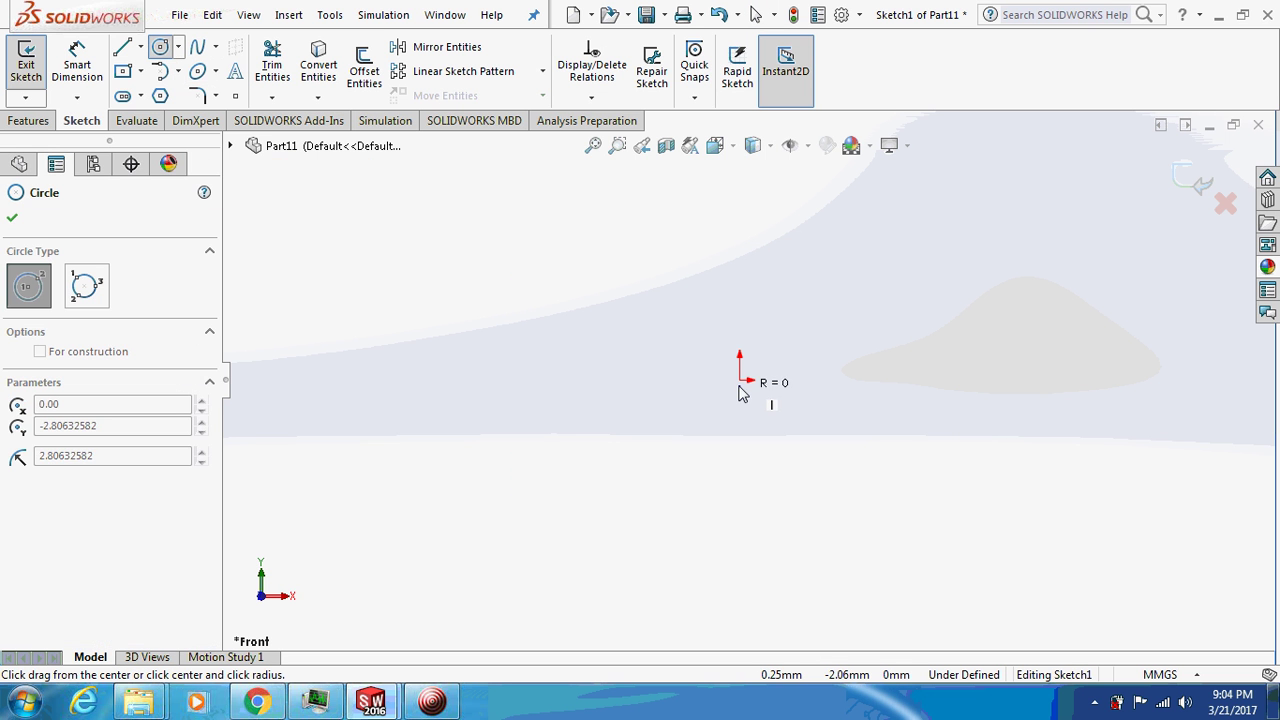
{"action": "key", "text": "Escape"}
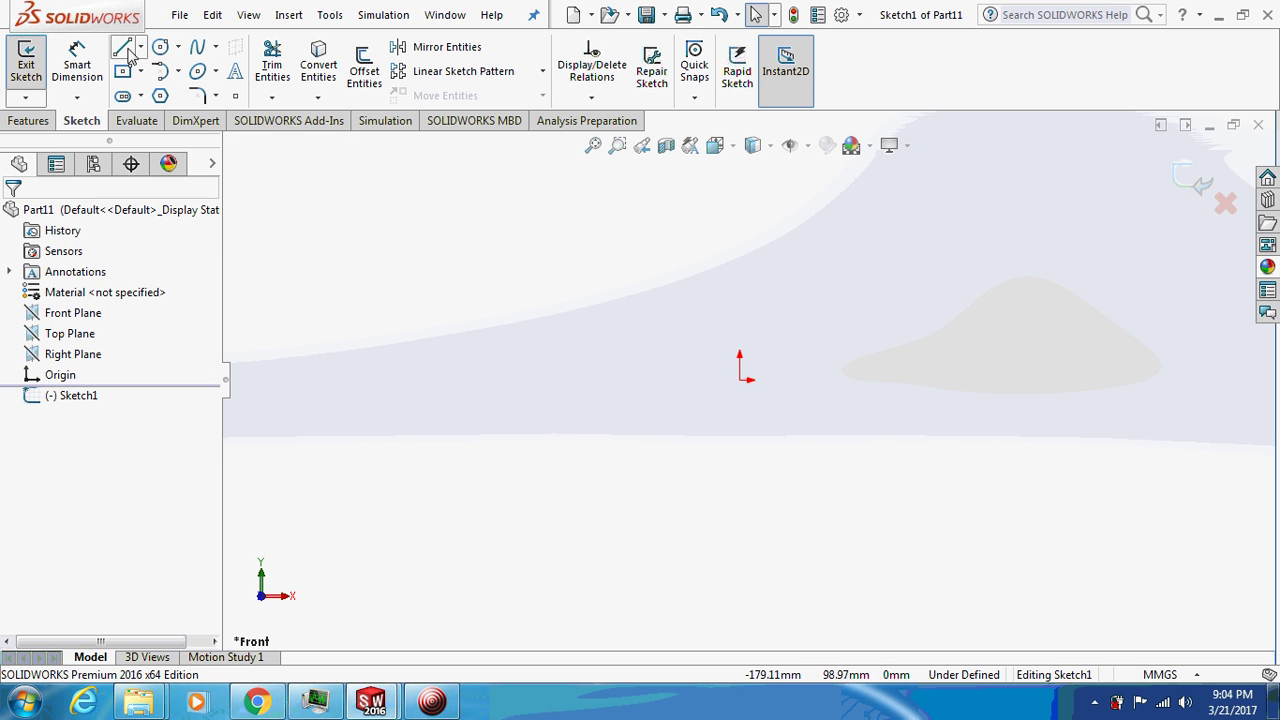
Step: Sketch two concentric circles centred on the origin, with the outer one about 112 mm in diameter
{"action": "left_click", "coordinate": [160, 47]}
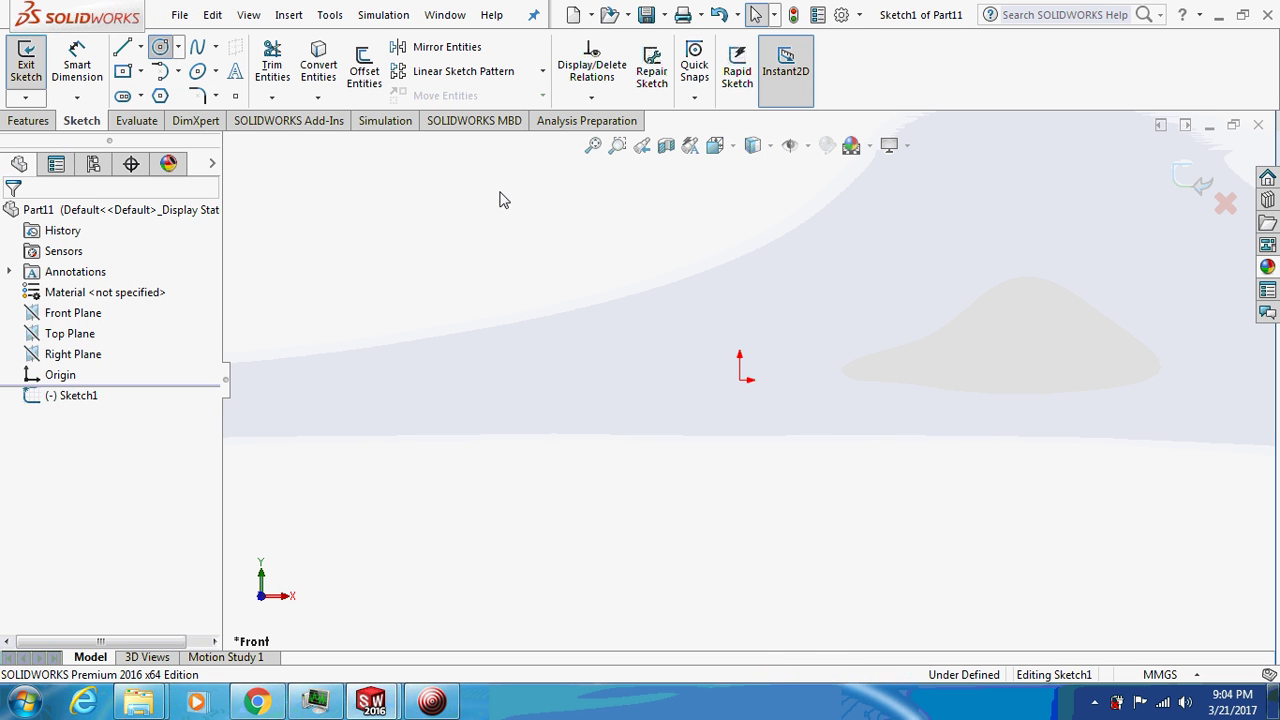
{"action": "left_click", "coordinate": [740, 380]}
{"action": "left_click", "coordinate": [822, 380]}
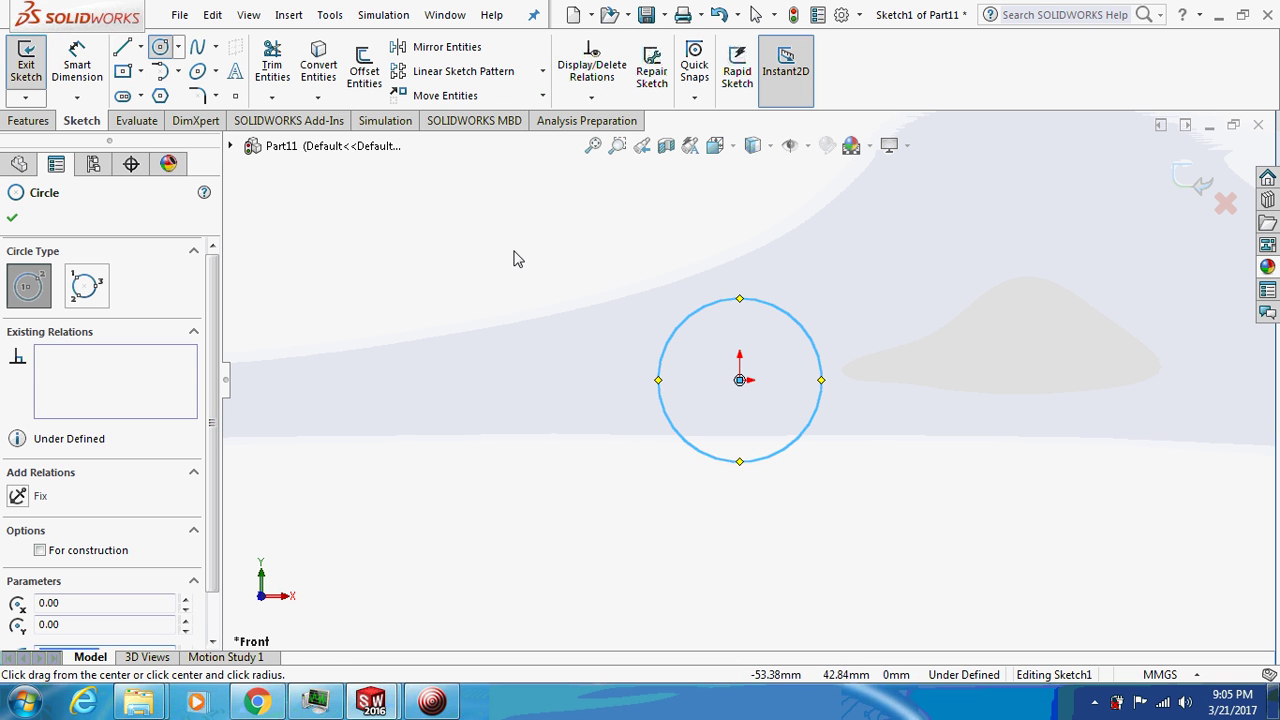
{"action": "left_click", "coordinate": [740, 380]}
{"action": "left_click", "coordinate": [871, 425]}
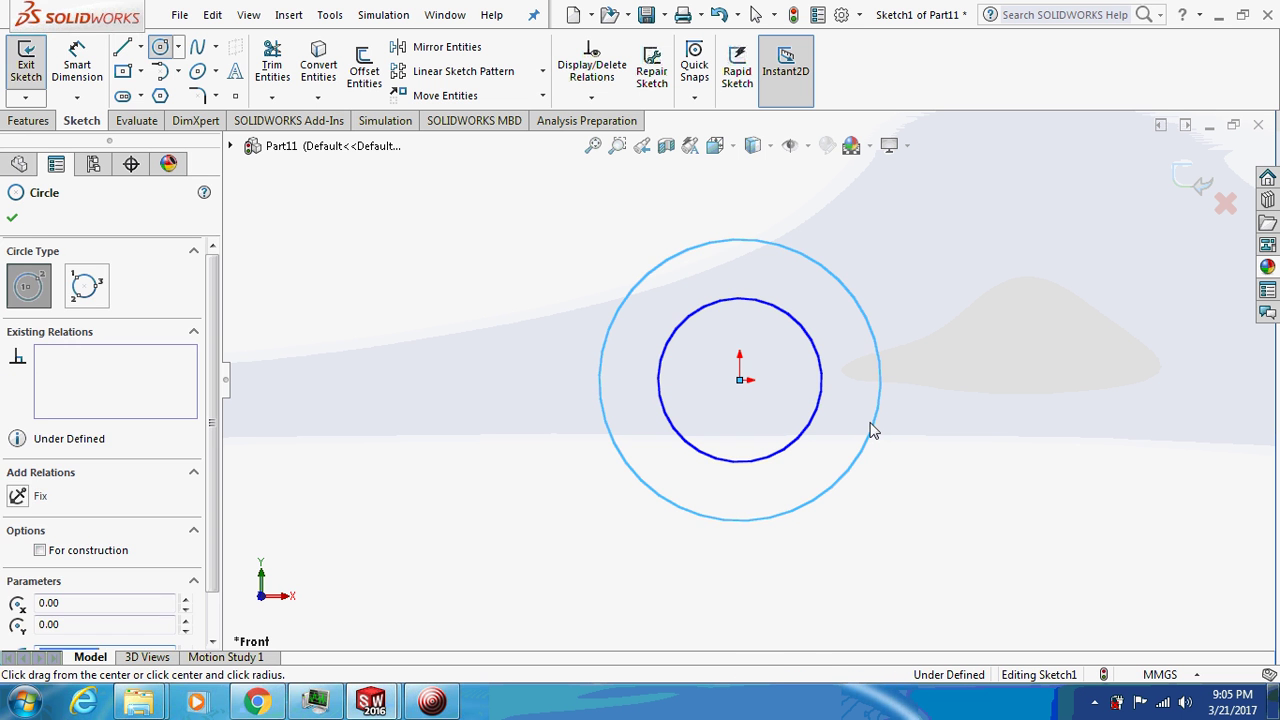
{"action": "key", "text": "Escape"}
Step: Dimension the outer circle to 16 mm diameter and the inner circle to 12 mm diameter
{"action": "left_click", "coordinate": [77, 62]}
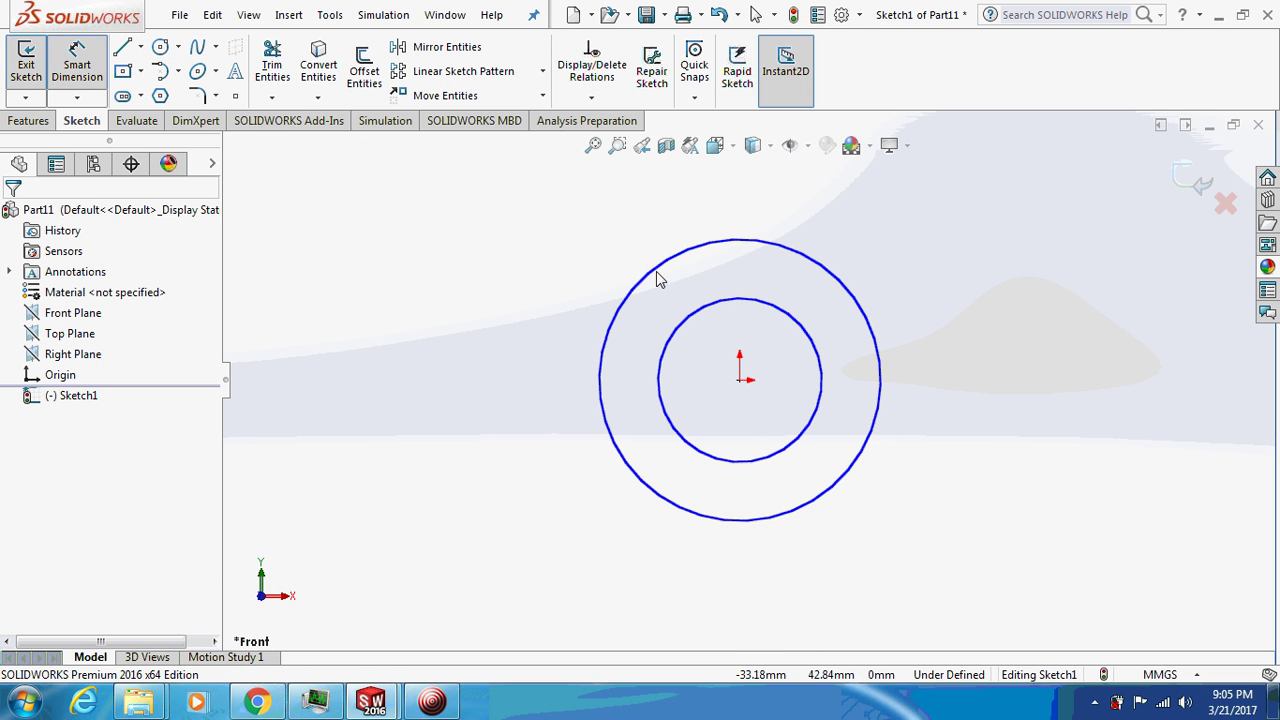
{"action": "left_click", "coordinate": [656, 278]}
{"action": "left_click", "coordinate": [458, 266]}
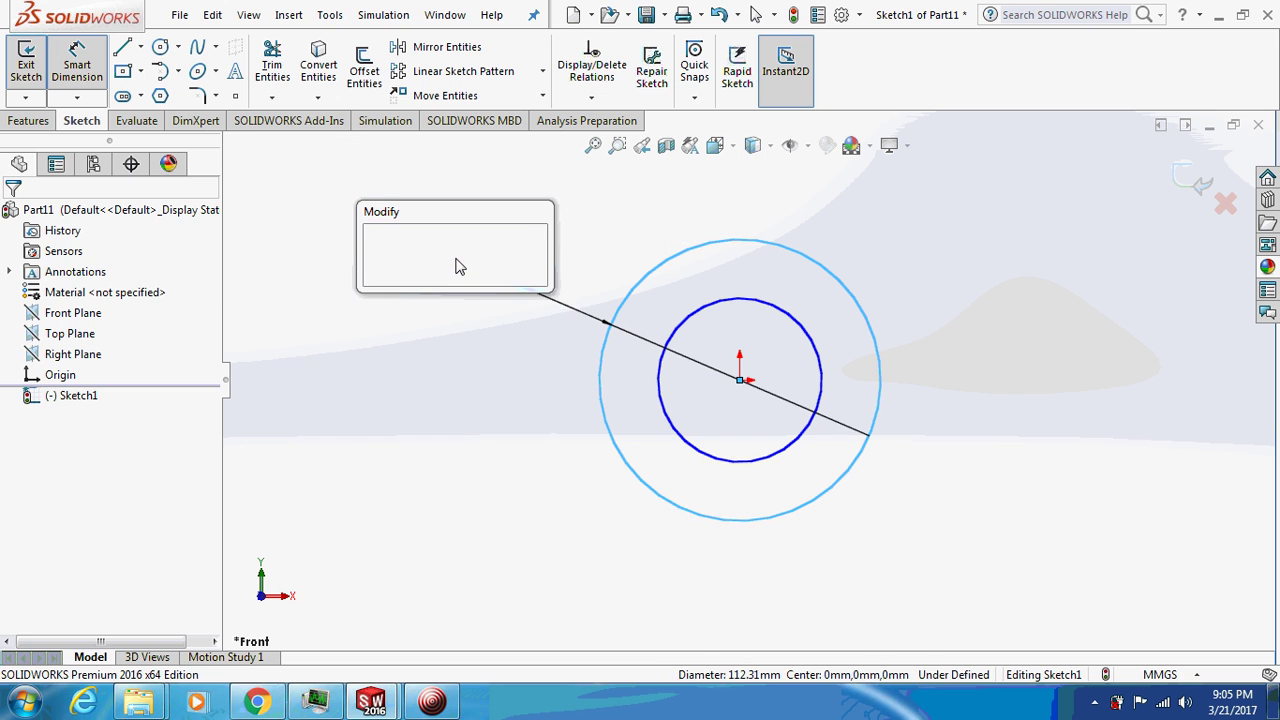
{"action": "type", "text": "16"}
{"action": "key", "text": "Return"}
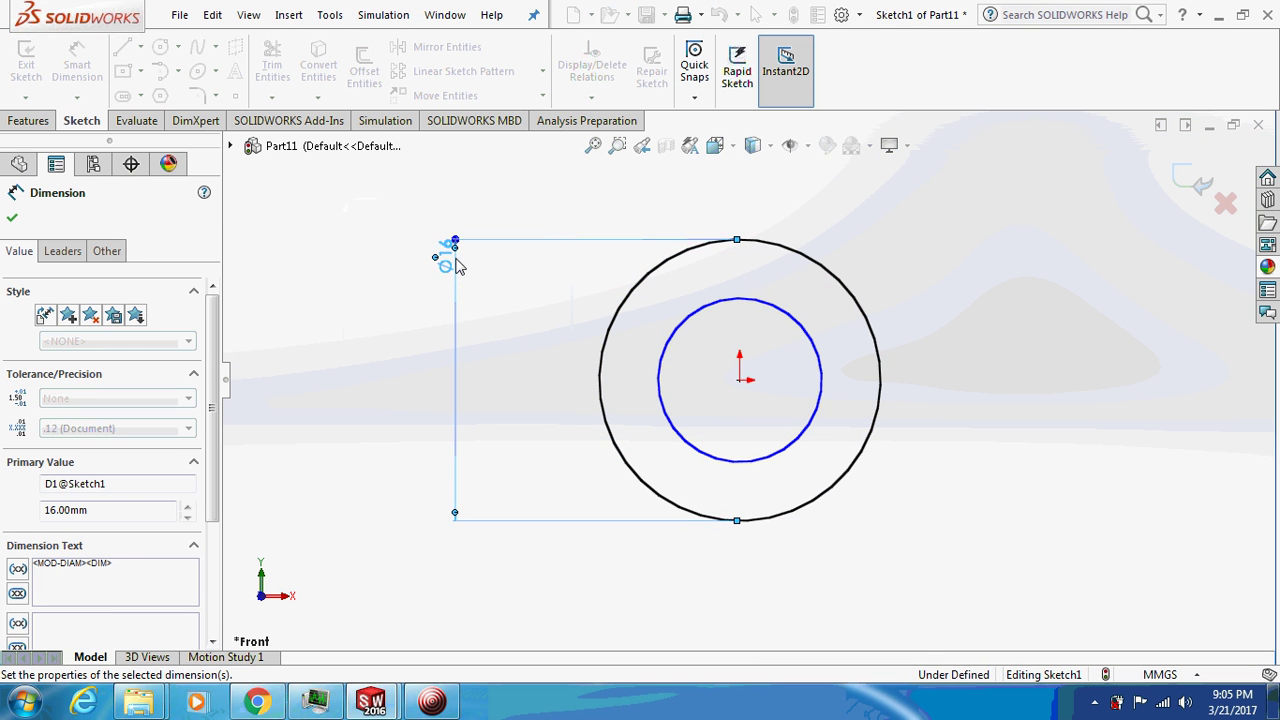
{"action": "left_click", "coordinate": [672, 355]}
{"action": "left_click", "coordinate": [540, 362]}
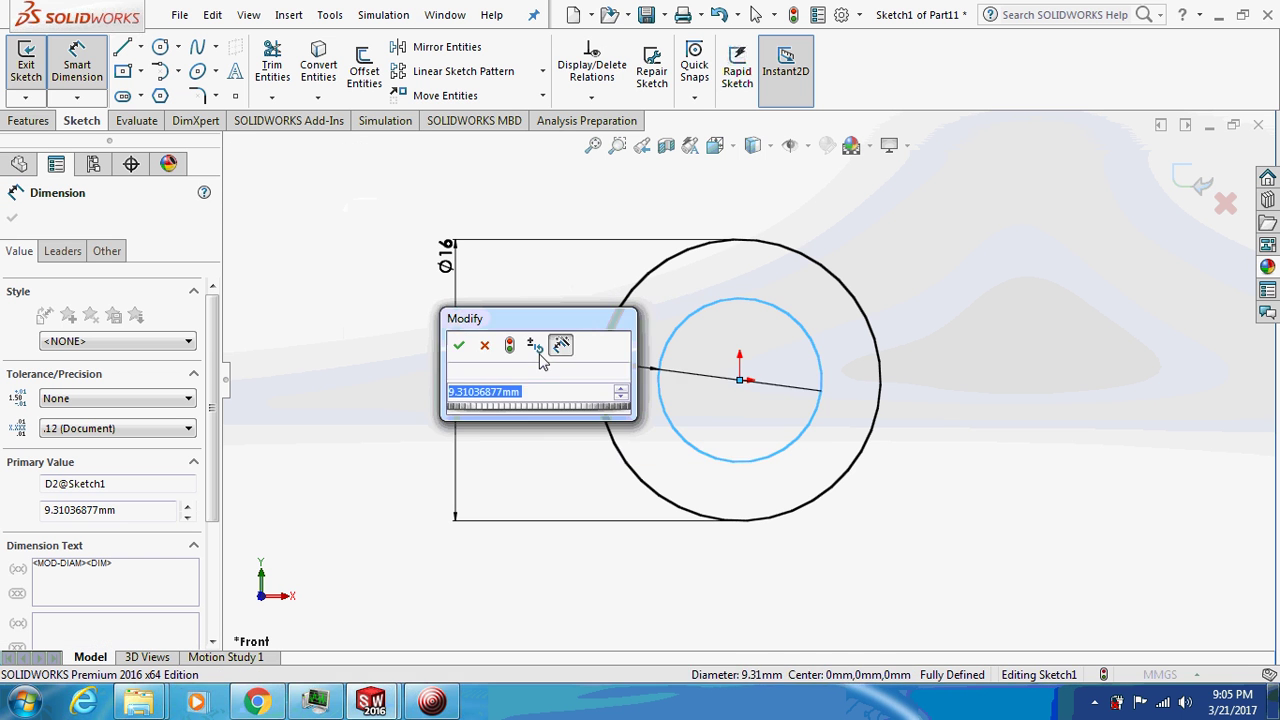
{"action": "type", "text": "12"}
{"action": "key", "text": "Return"}
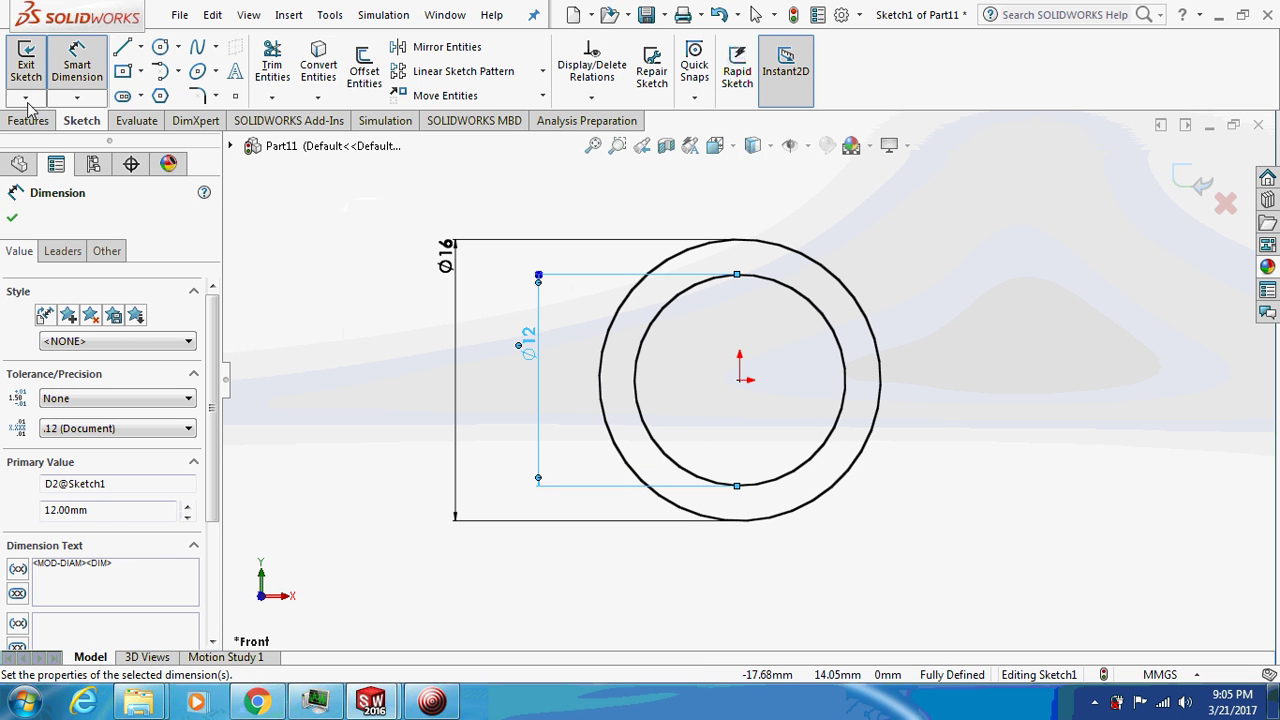
Step: Extrude the ring profile as a blind boss 1600 mm deep to form the pipe
{"action": "left_click", "coordinate": [29, 120]}
{"action": "left_click", "coordinate": [35, 88]}
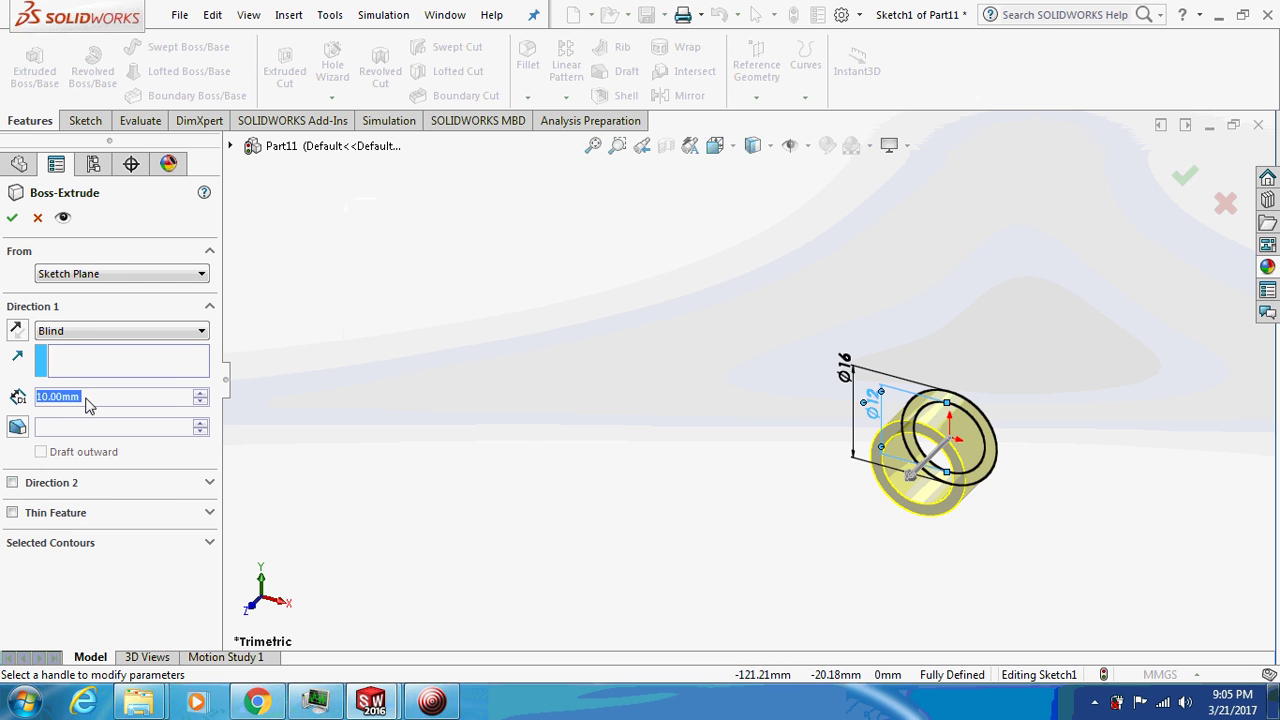
{"action": "type", "text": "160"}
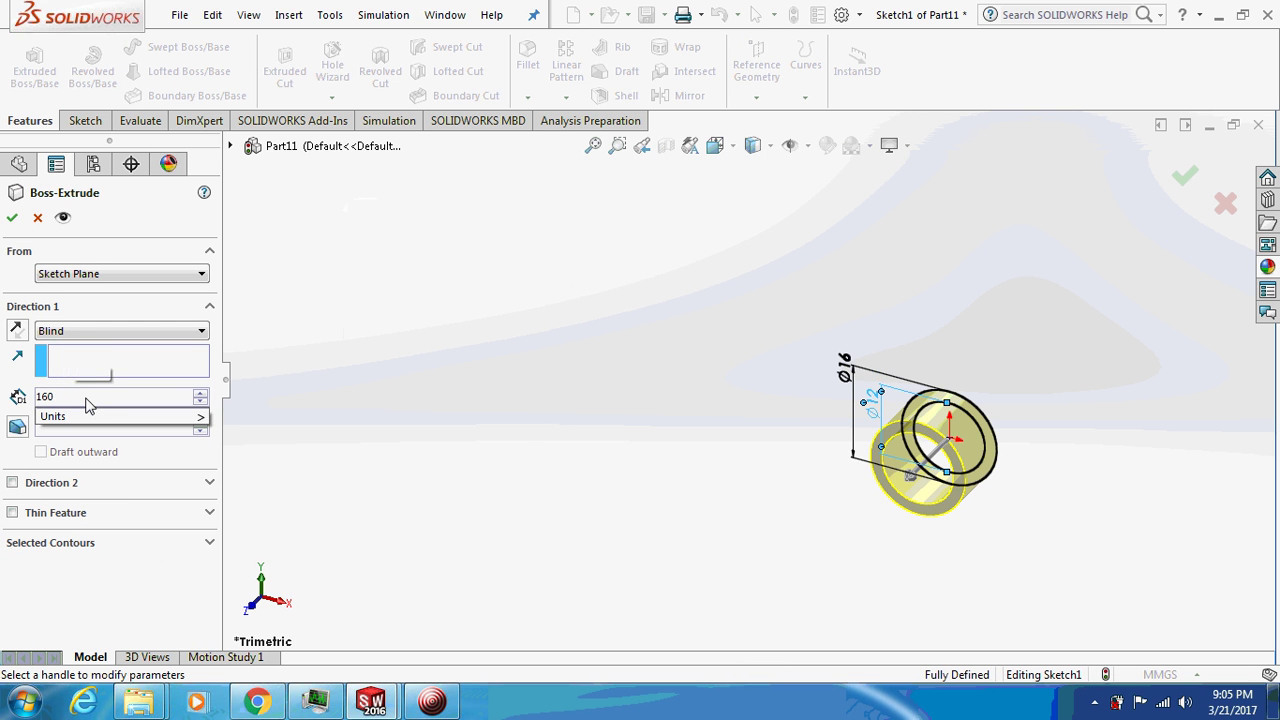
{"action": "type", "text": "0"}
{"action": "key", "text": "Return"}
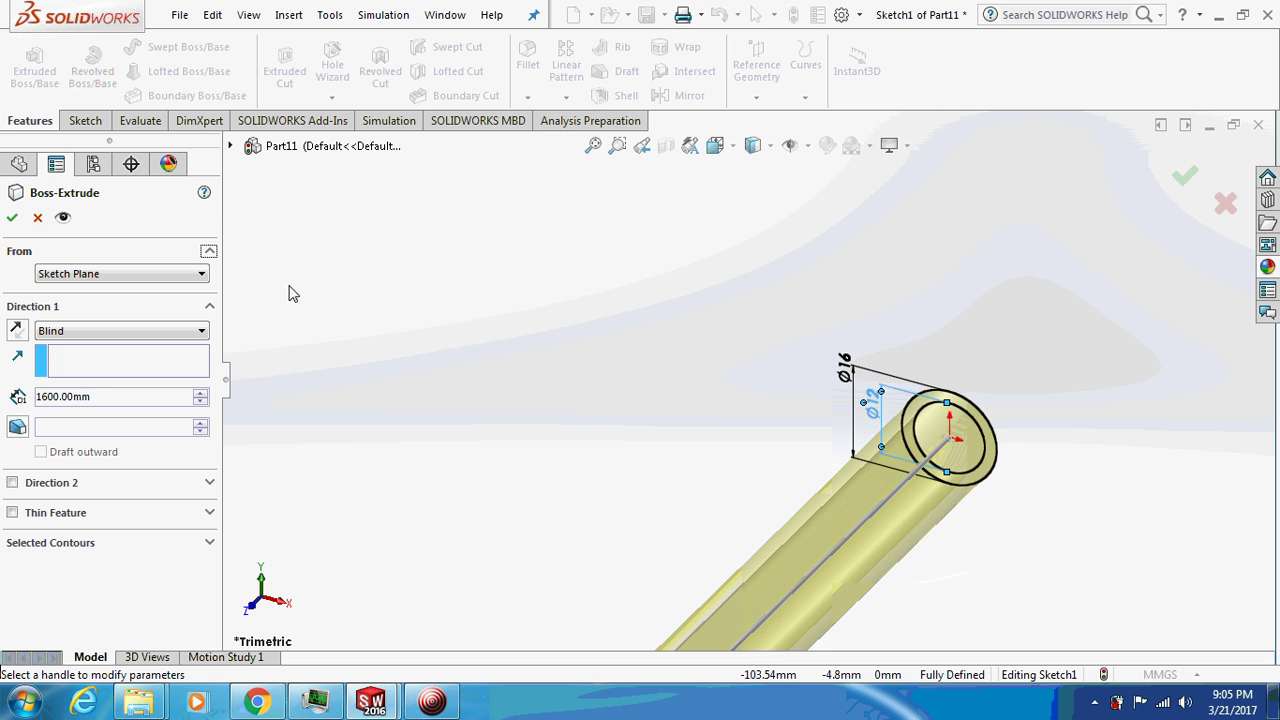
{"action": "left_click", "coordinate": [12, 219]}
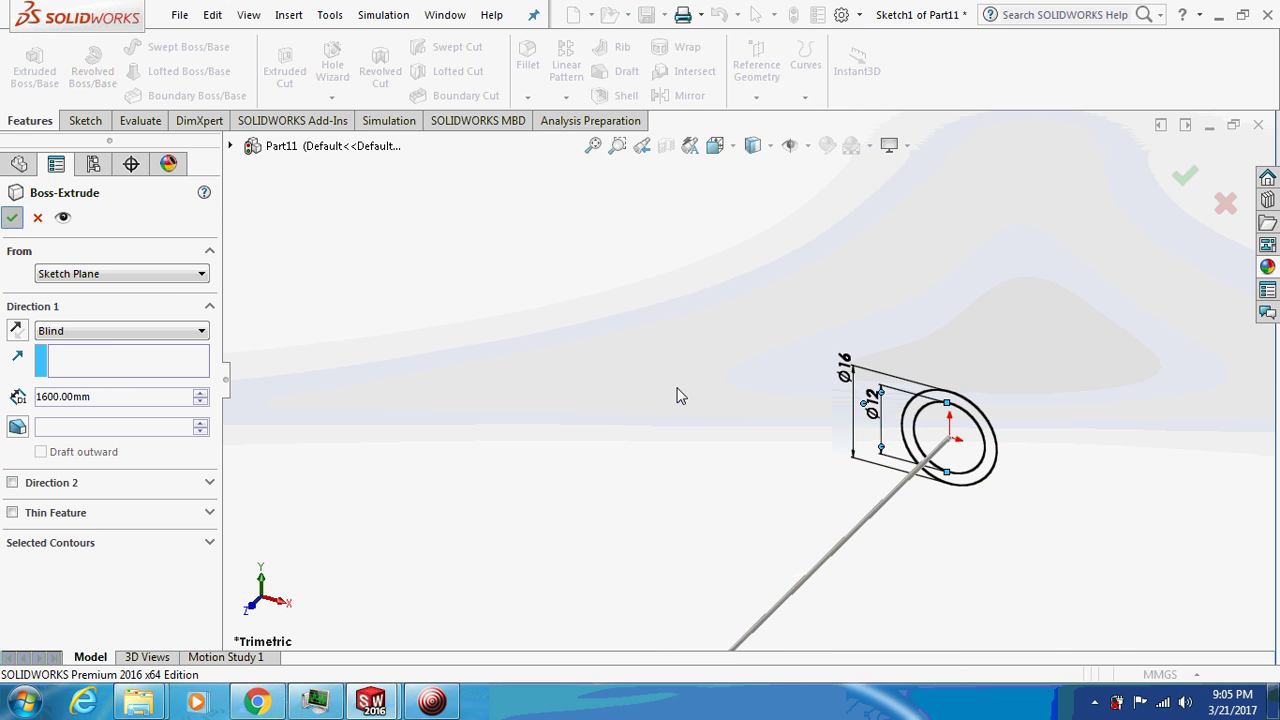
{"action": "scroll", "coordinate": [678, 396], "scroll_direction": "up", "scroll_amount": 6}
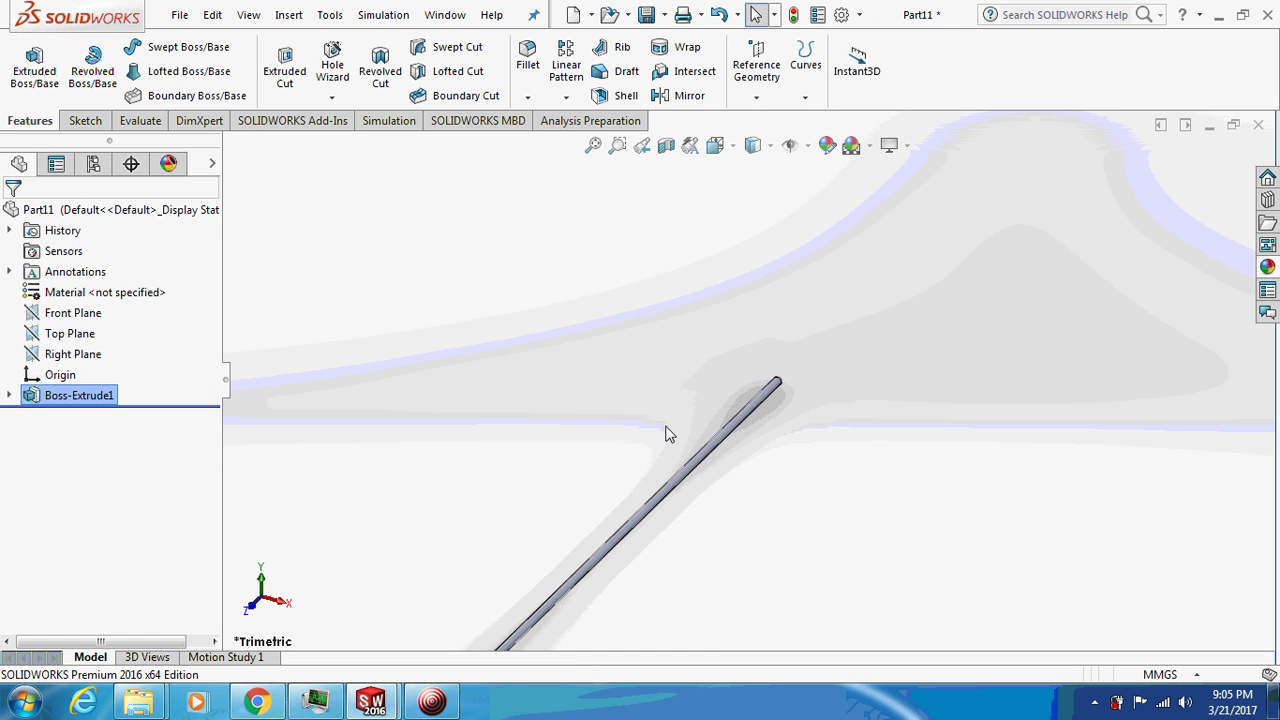
{"action": "scroll", "coordinate": [650, 441], "scroll_direction": "up", "scroll_amount": 2}
{"action": "middle_click_drag", "start_coordinate": [640, 437], "coordinate": [717, 435]}
{"action": "scroll", "coordinate": [717, 435], "scroll_direction": "down", "scroll_amount": 3}
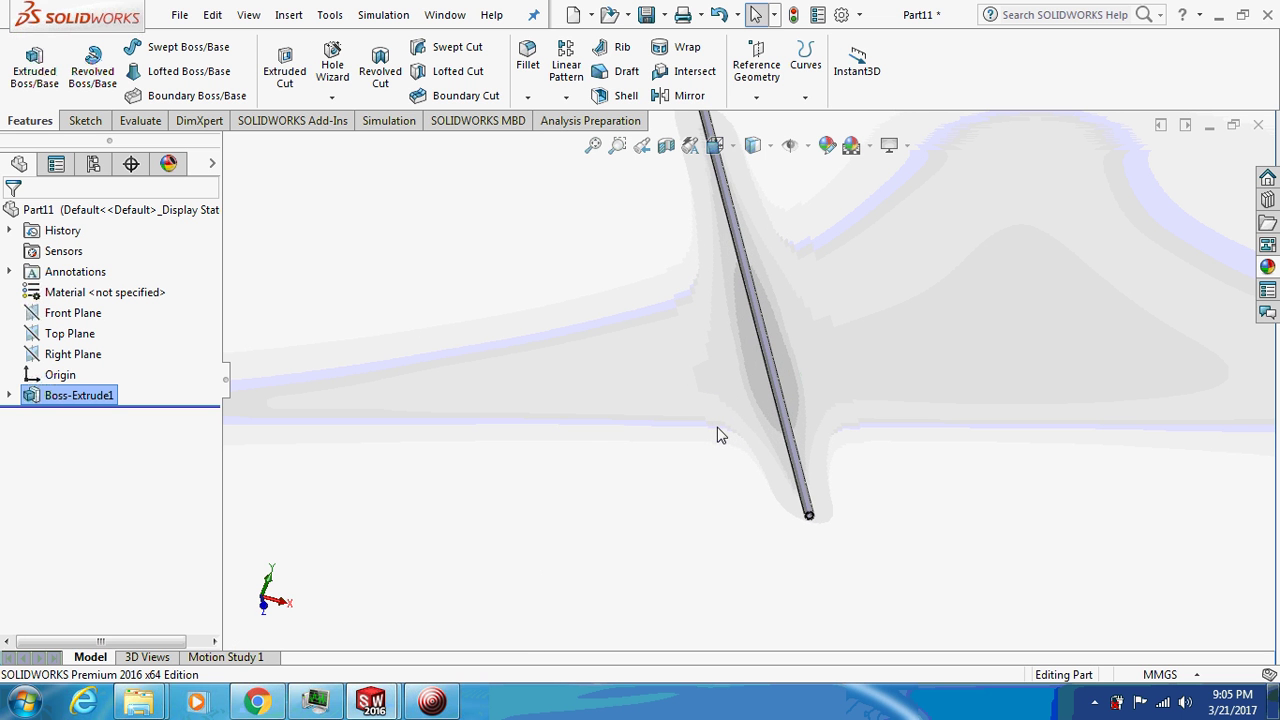
Step: Begin saving the part and create a folder named bench on the Desktop for it
{"action": "key", "text": "ctrl+s"}
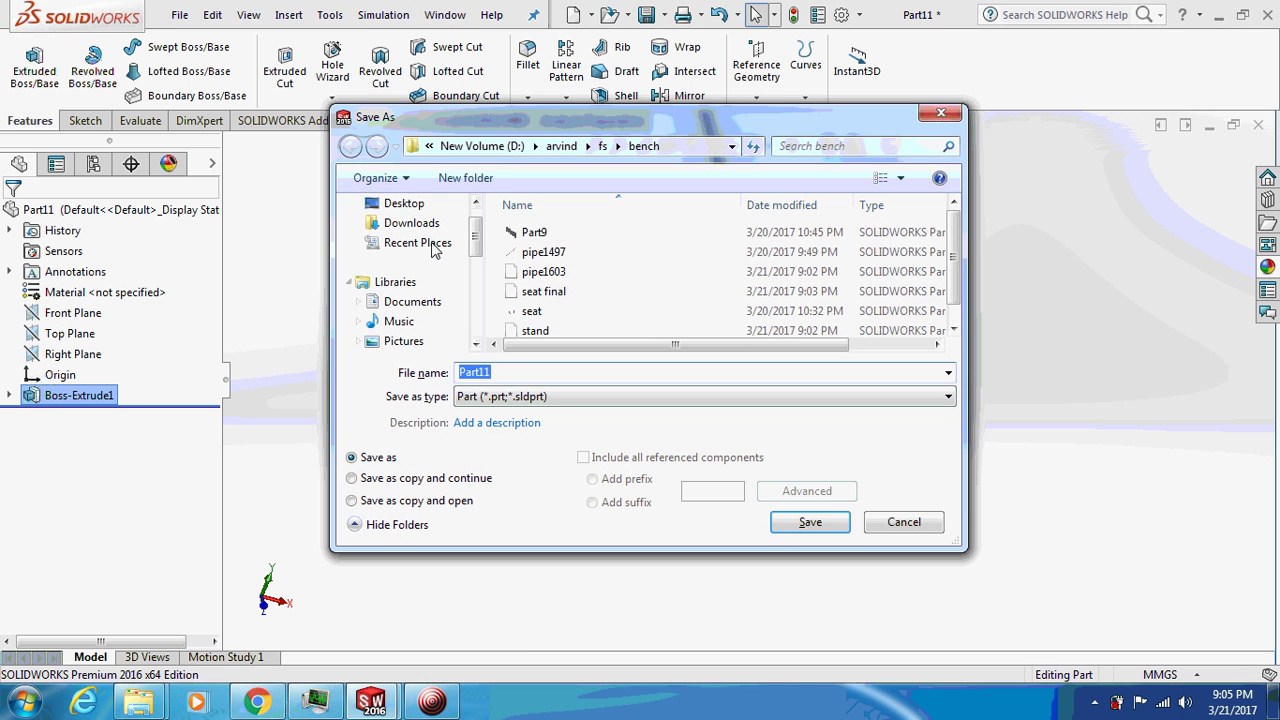
{"action": "left_click", "coordinate": [404, 203]}
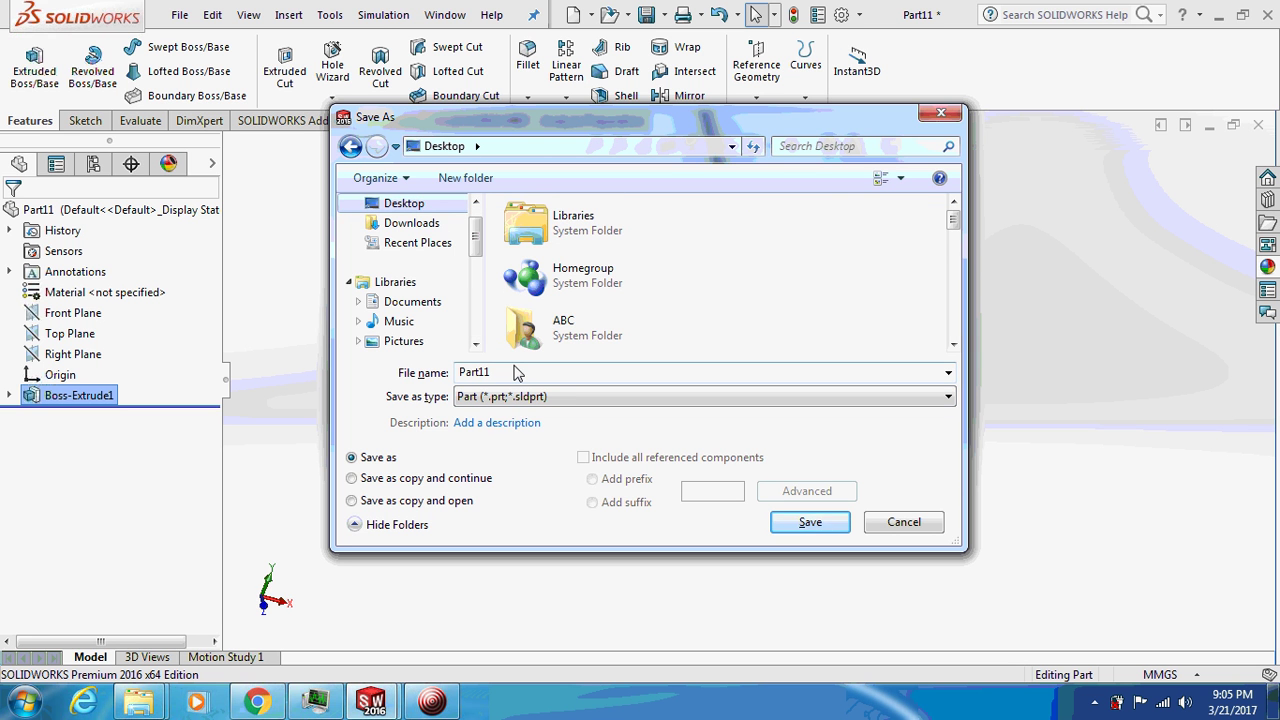
{"action": "scroll", "coordinate": [700, 330], "scroll_direction": "down", "scroll_amount": 1}
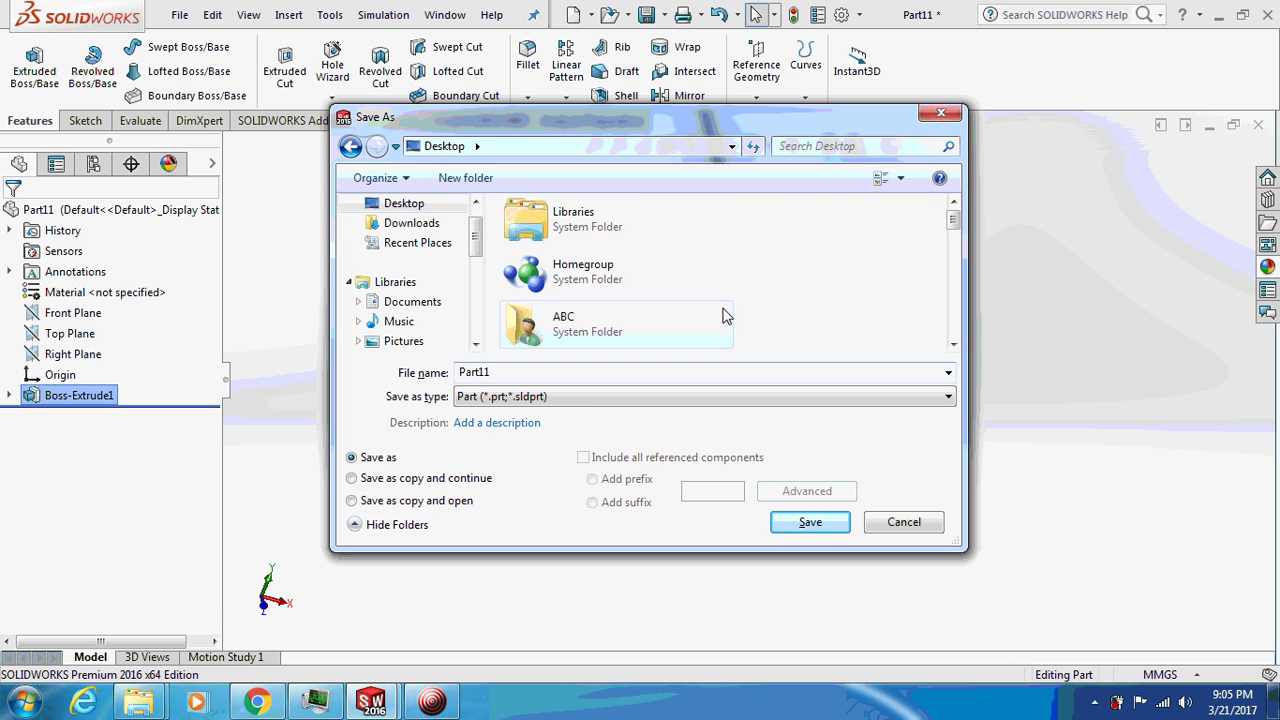
{"action": "right_click", "coordinate": [793, 302]}
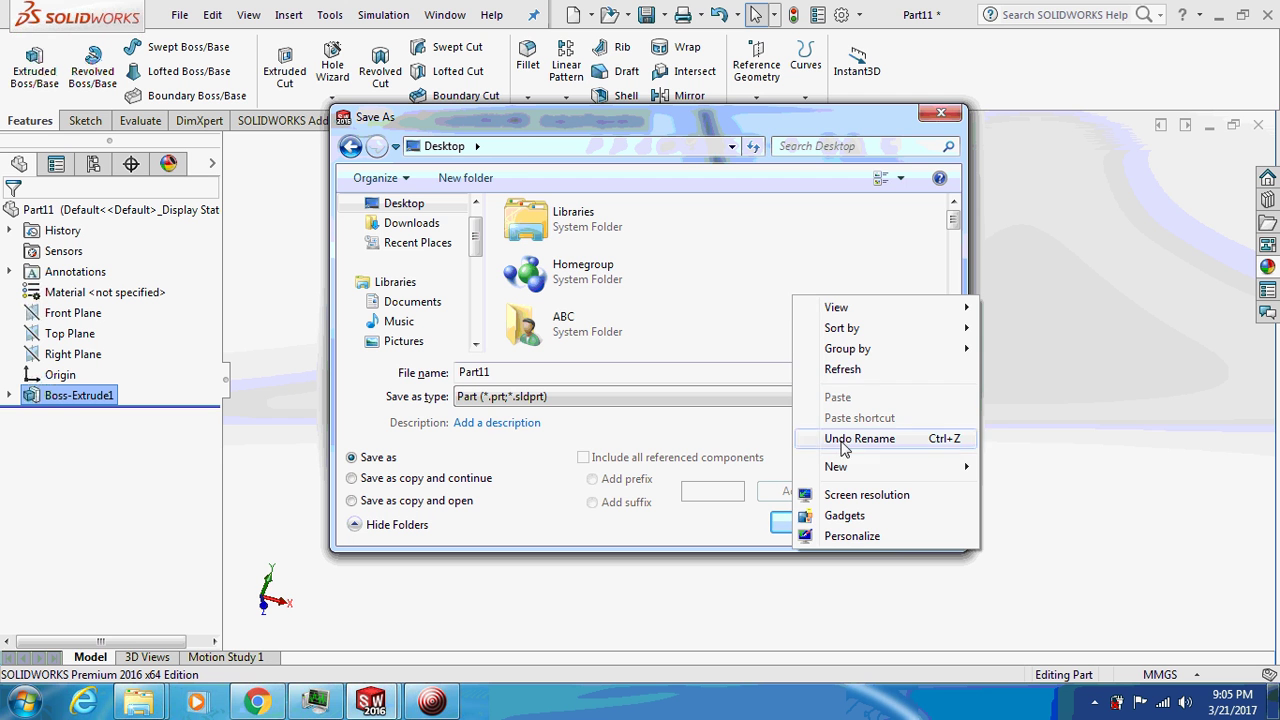
{"action": "mouse_move", "coordinate": [847, 476]}
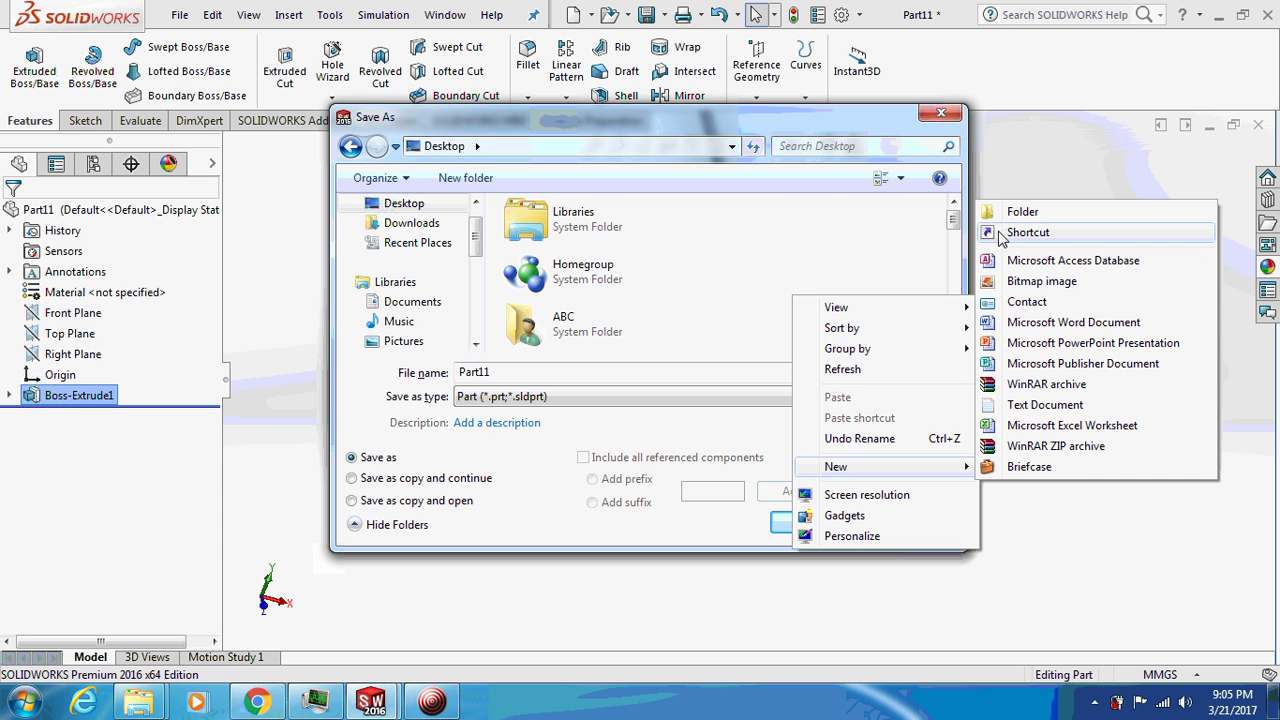
{"action": "left_click", "coordinate": [1020, 211]}
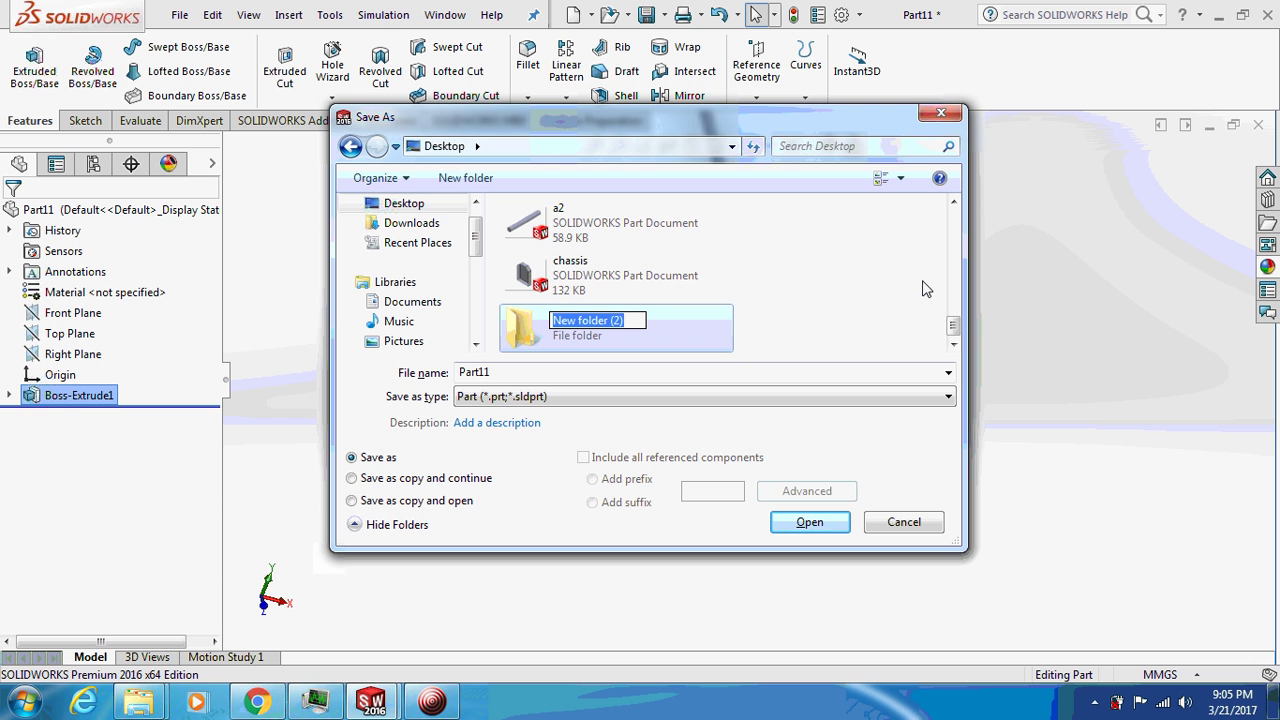
{"action": "type", "text": "bench"}
{"action": "key", "text": "Return"}
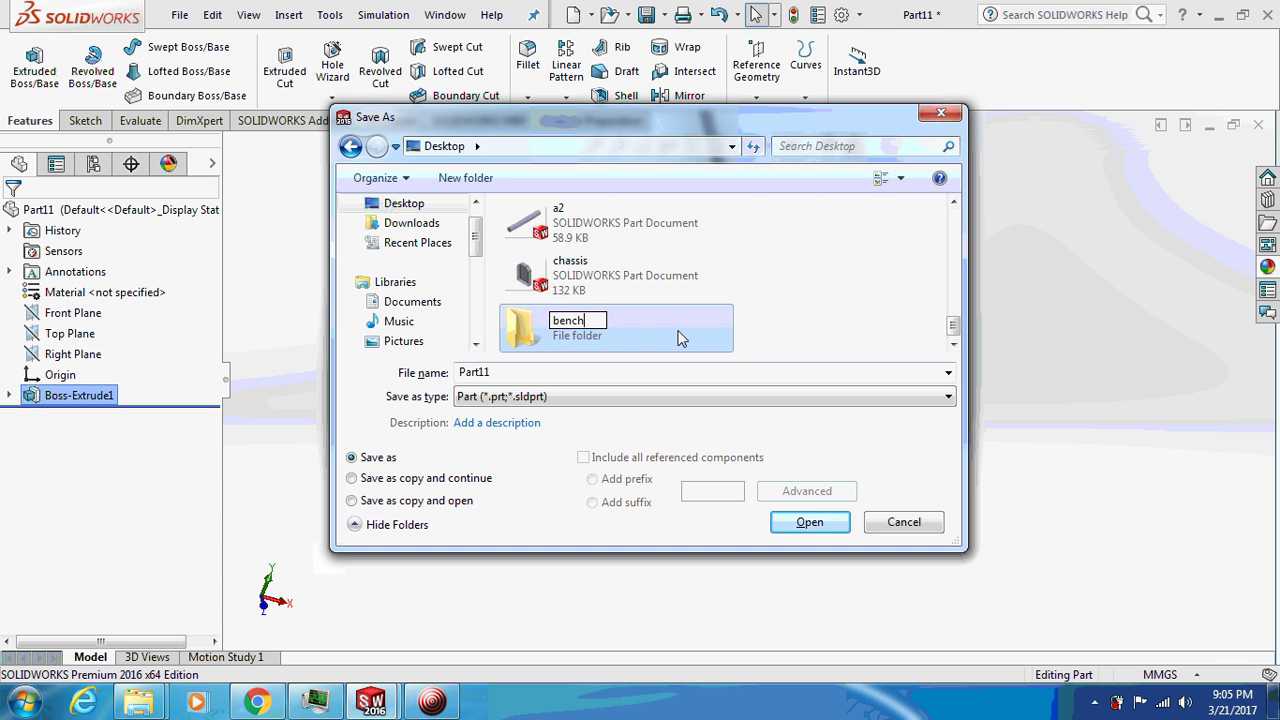
Step: Save the part as pipe in the new bench folder and close the part
{"action": "double_click", "coordinate": [675, 330]}
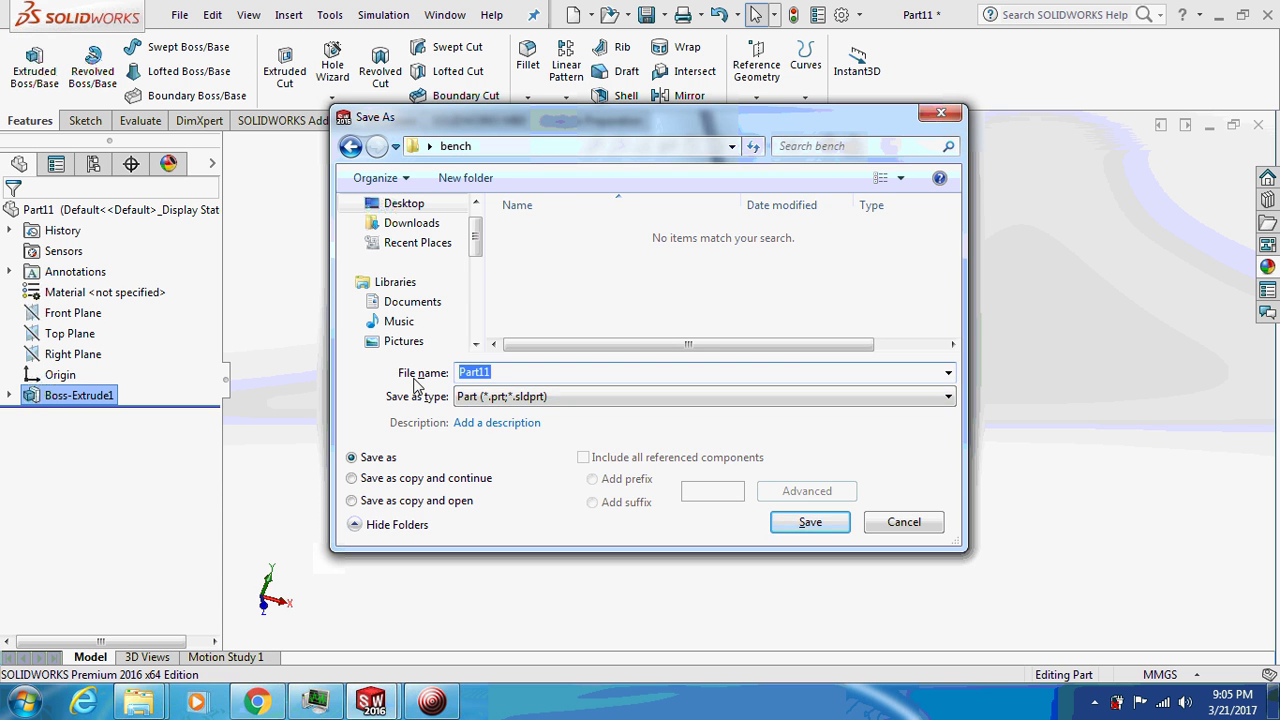
{"action": "key", "text": "Return"}
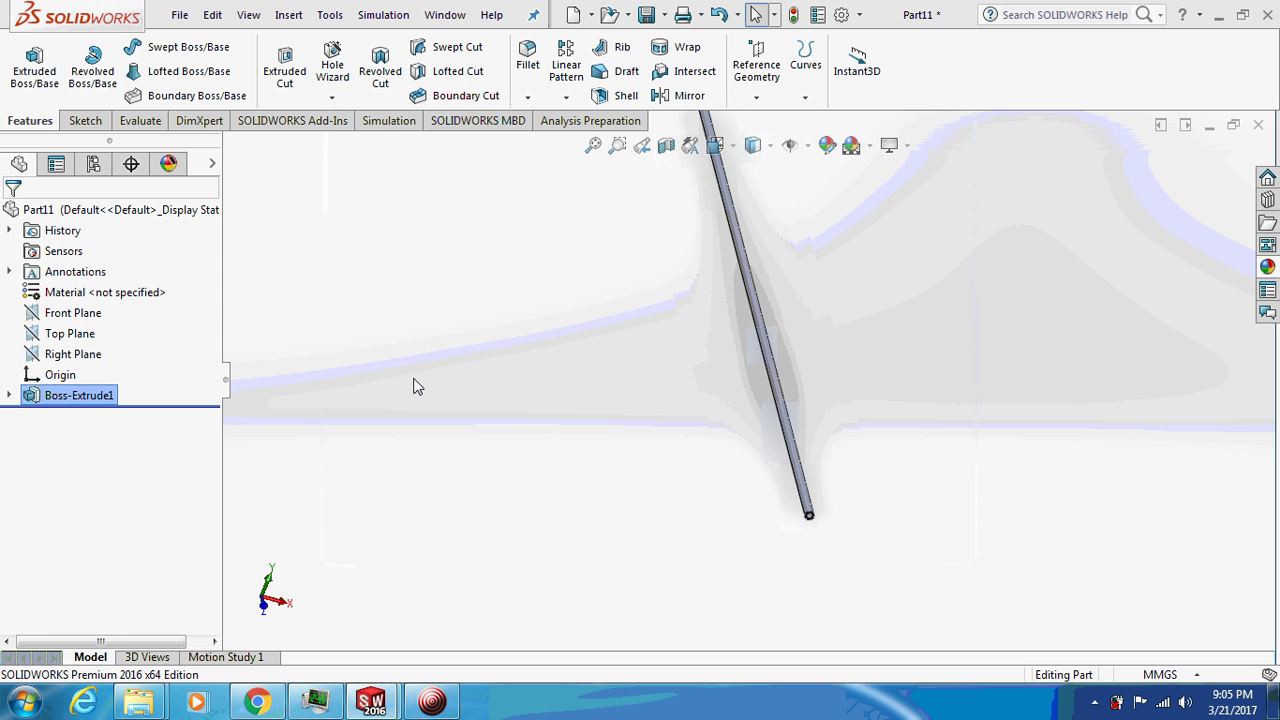
{"action": "left_click", "coordinate": [1257, 126]}
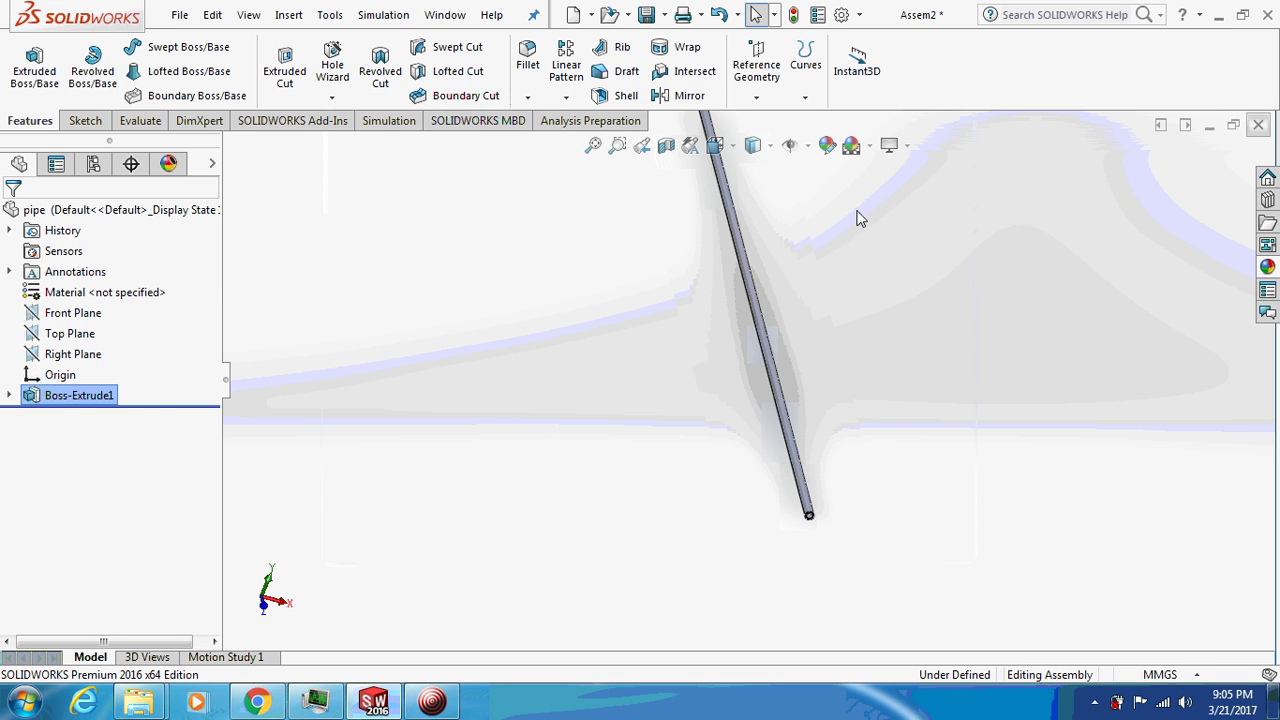
Step: Create another new part document and open a sketch on its Front Plane
{"action": "left_click", "coordinate": [172, 15]}
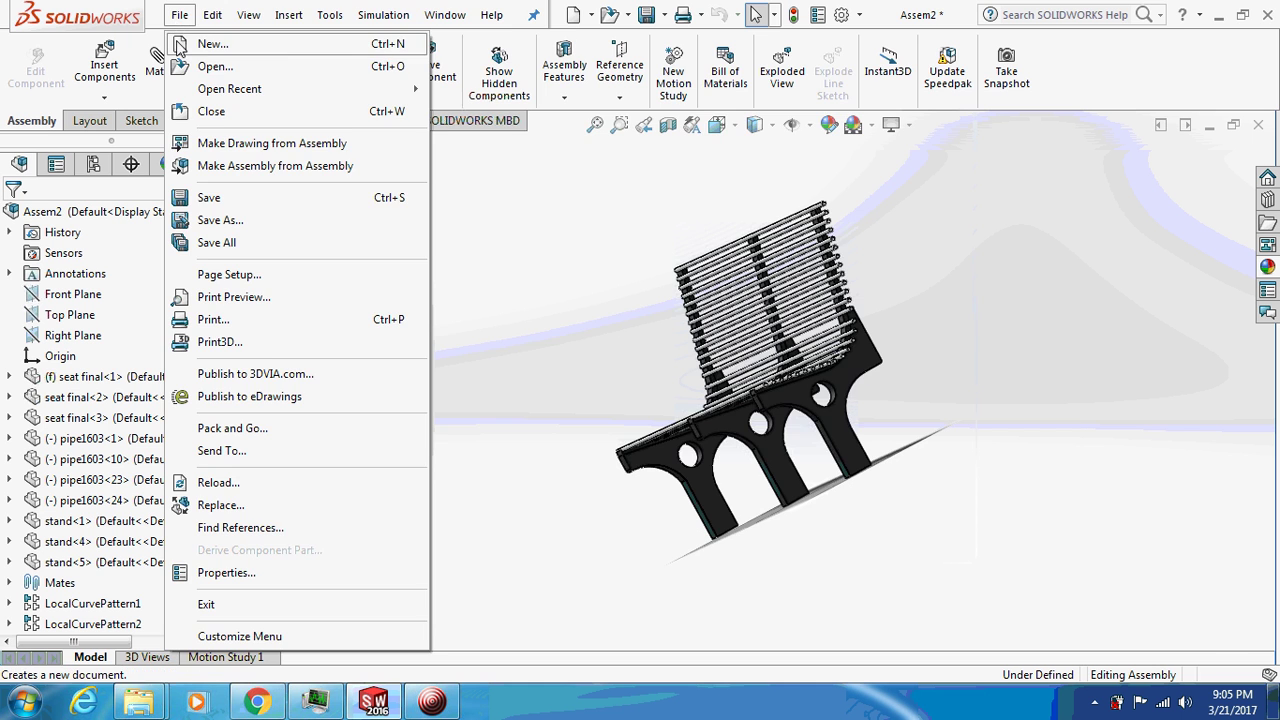
{"action": "left_click", "coordinate": [200, 43]}
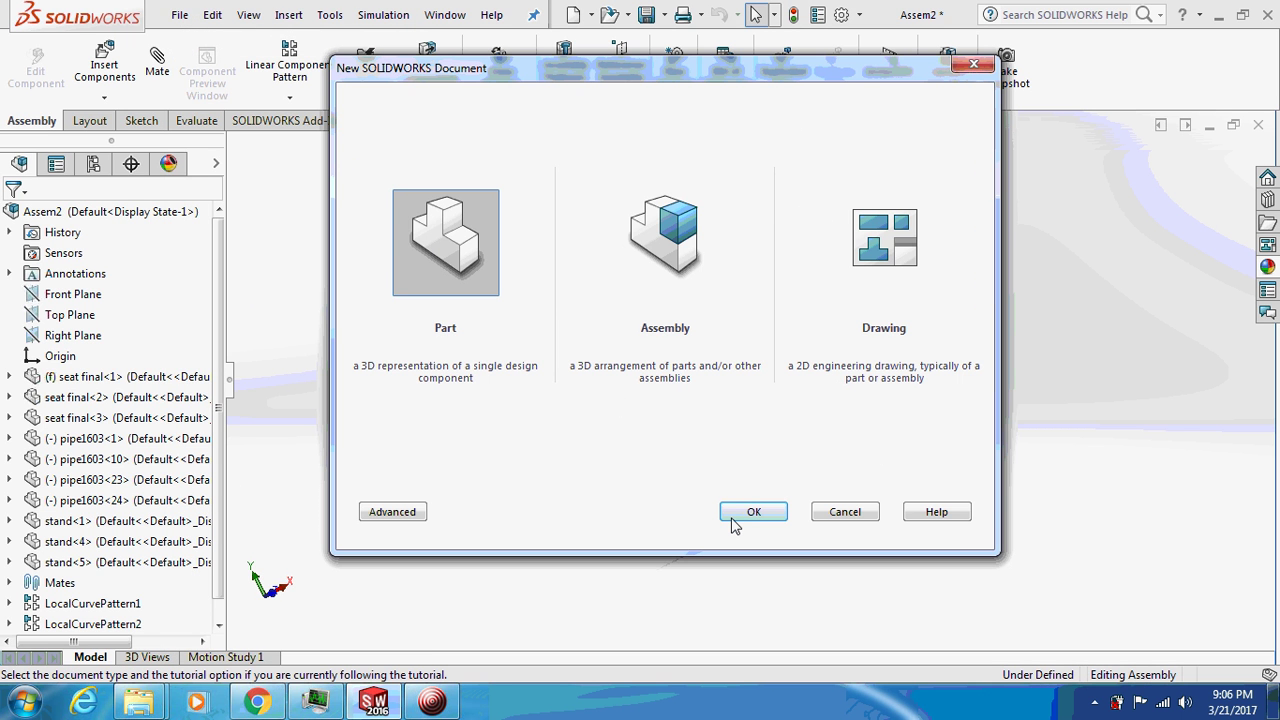
{"action": "left_click", "coordinate": [752, 512]}
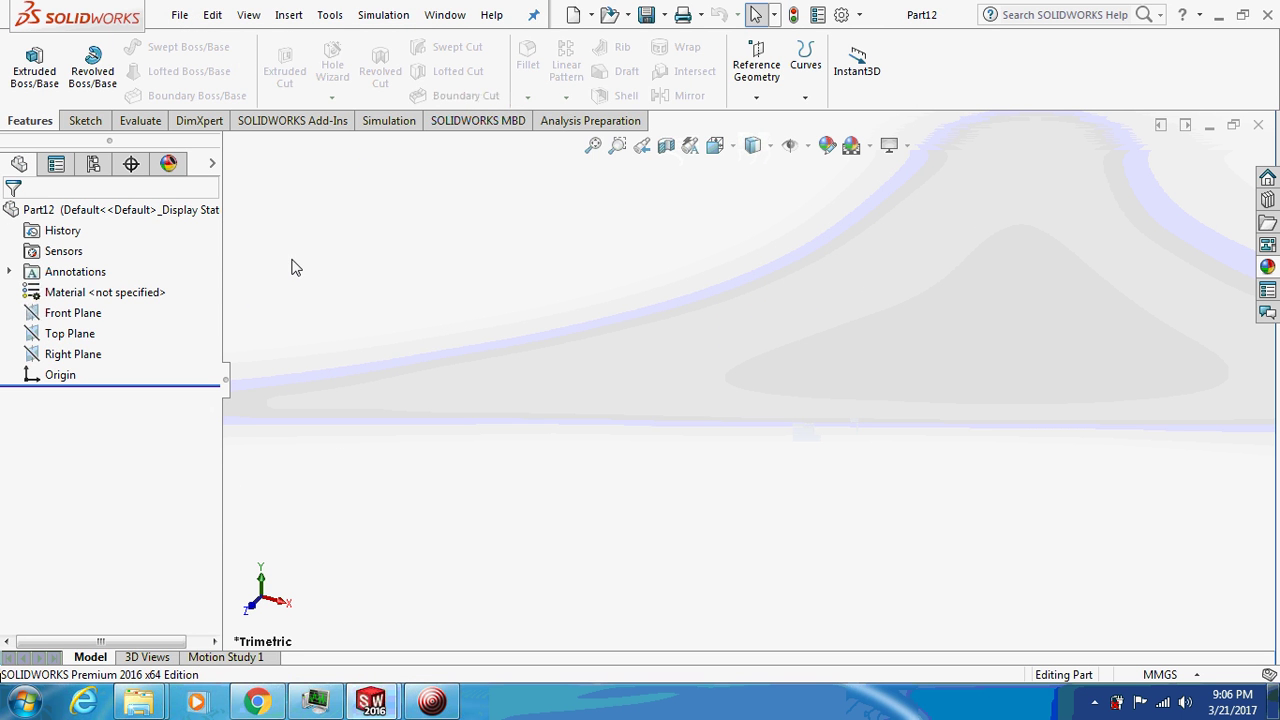
{"action": "left_click", "coordinate": [62, 312]}
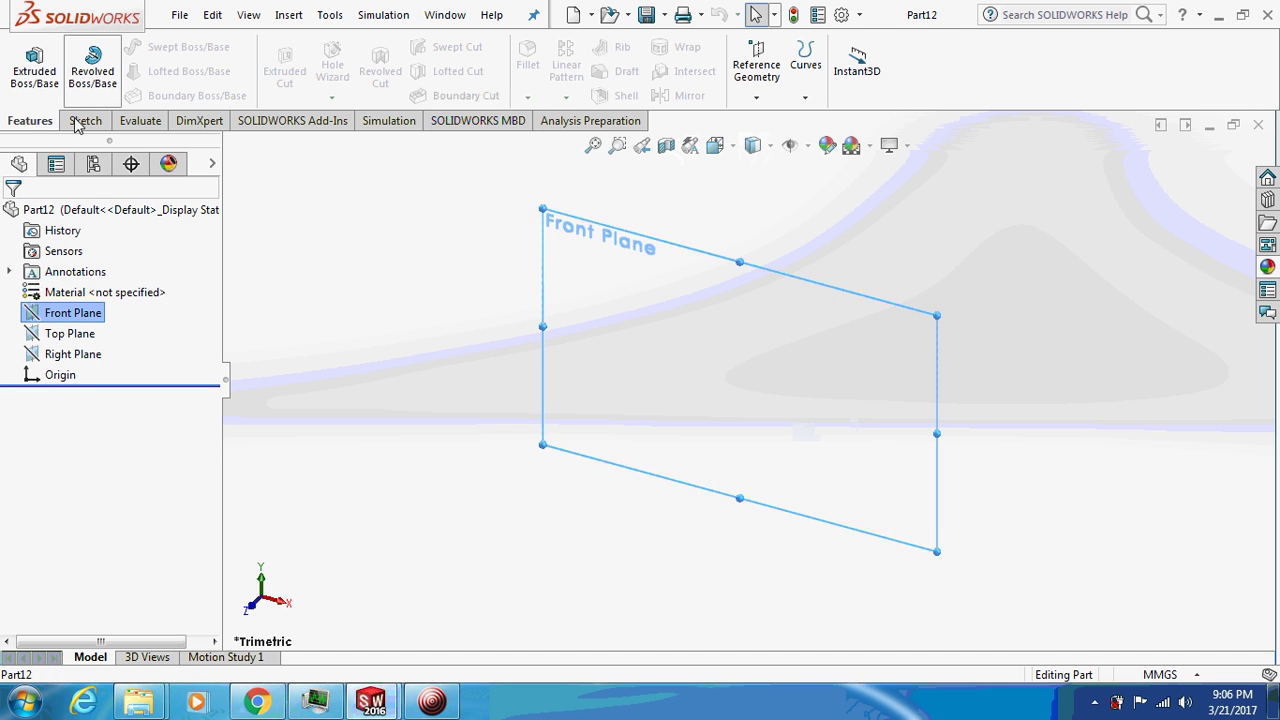
{"action": "left_click", "coordinate": [77, 121]}
{"action": "left_click", "coordinate": [26, 60]}
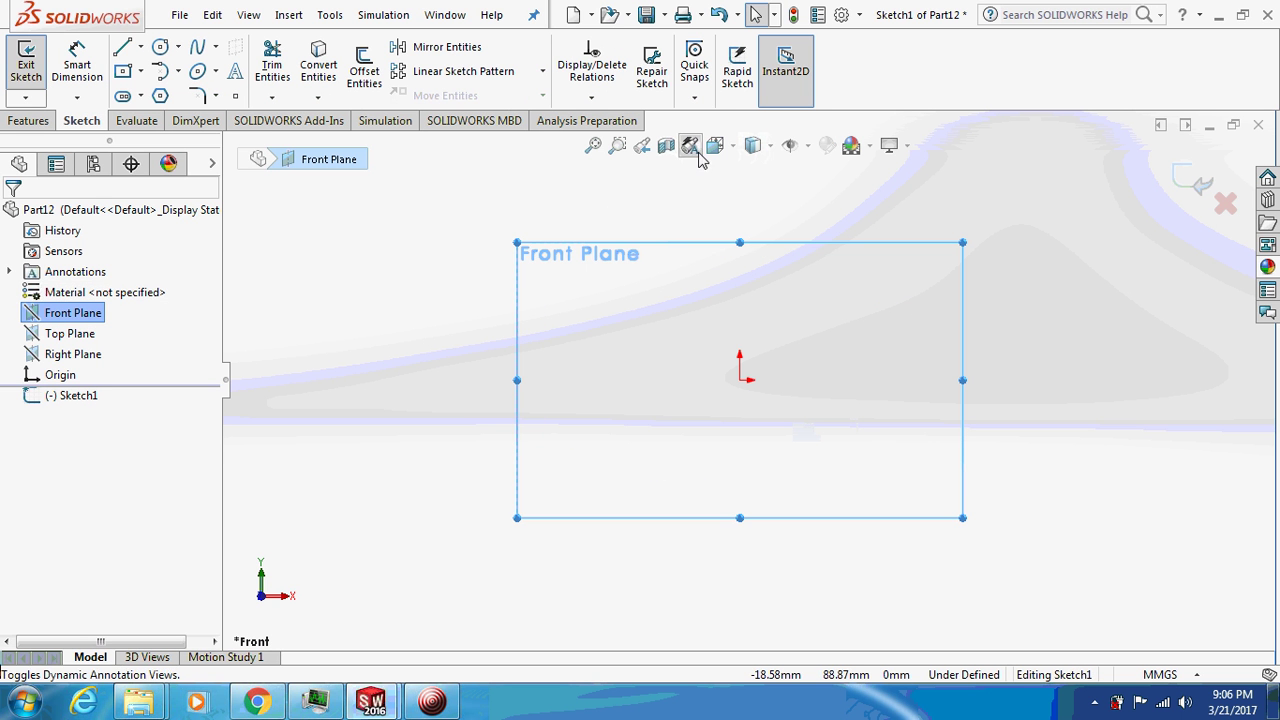
Step: Sketch a line from the origin sloping slightly downward to the right and dimension its horizontal span to 300 mm
{"action": "left_click", "coordinate": [121, 48]}
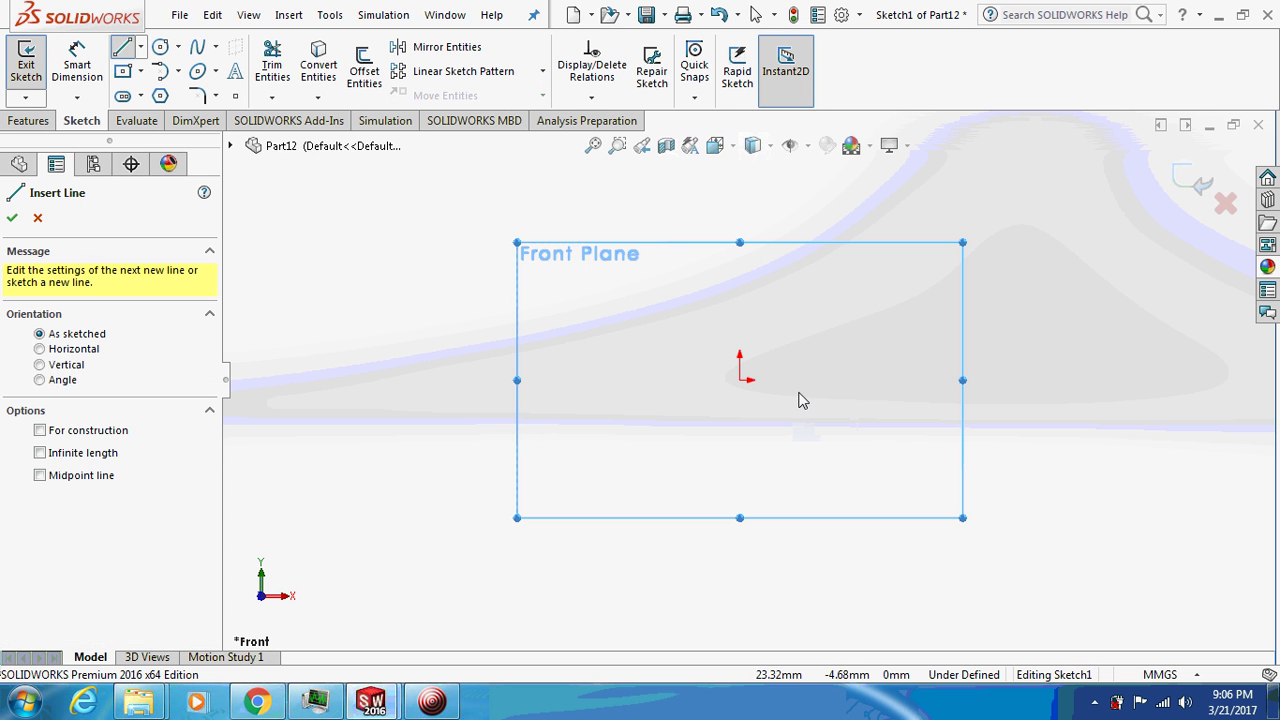
{"action": "left_click", "coordinate": [740, 380]}
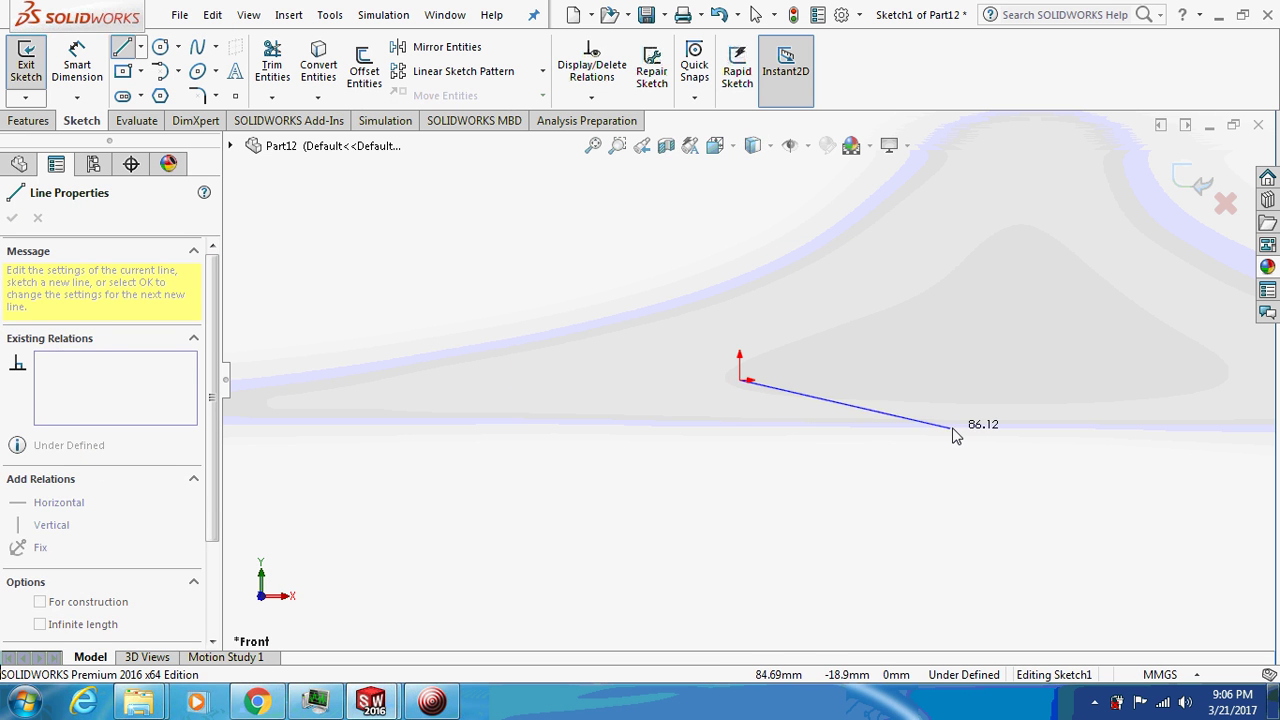
{"action": "left_click", "coordinate": [951, 428]}
{"action": "key", "text": "Escape"}
{"action": "key", "text": "d"}
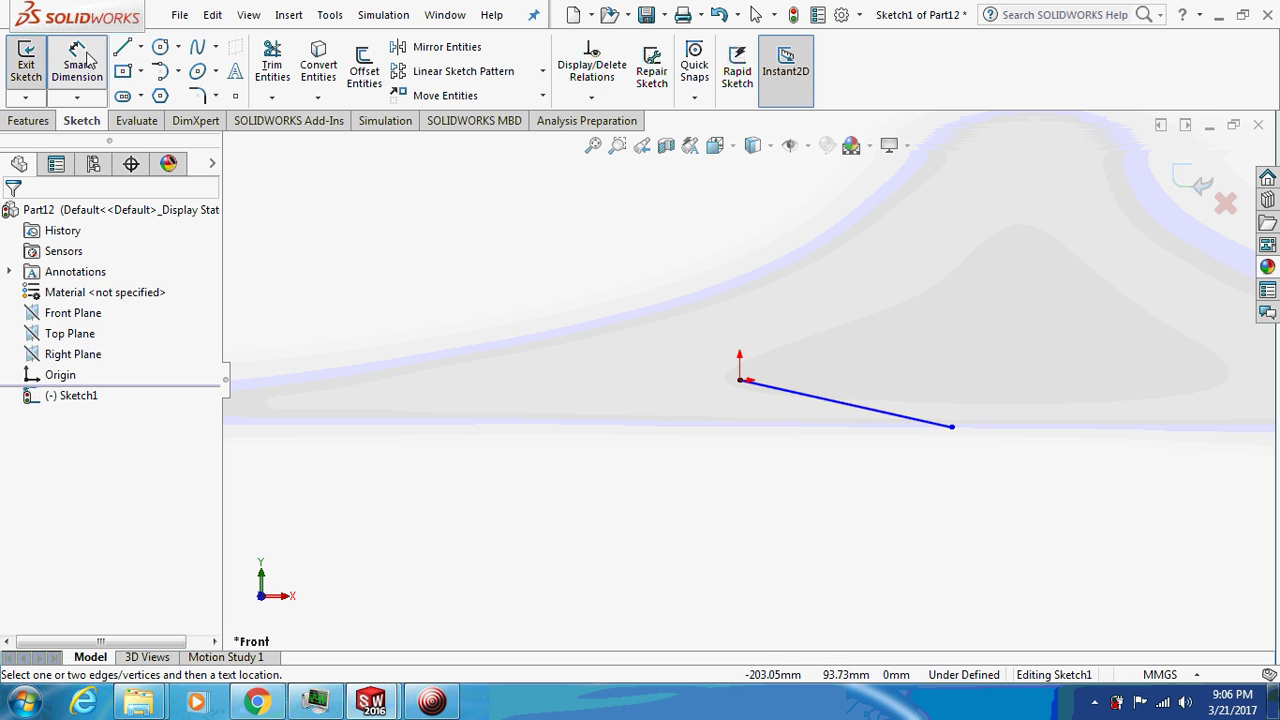
{"action": "left_click", "coordinate": [849, 406]}
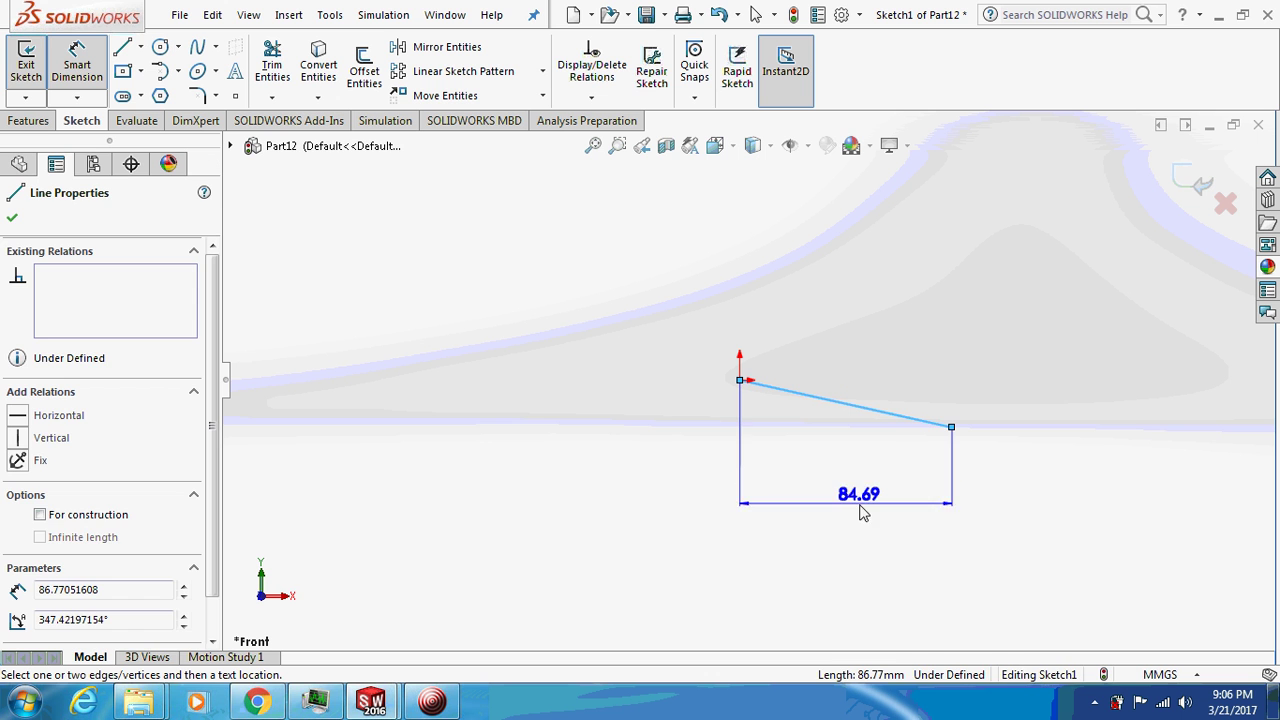
{"action": "left_click", "coordinate": [862, 527]}
{"action": "type", "text": "300"}
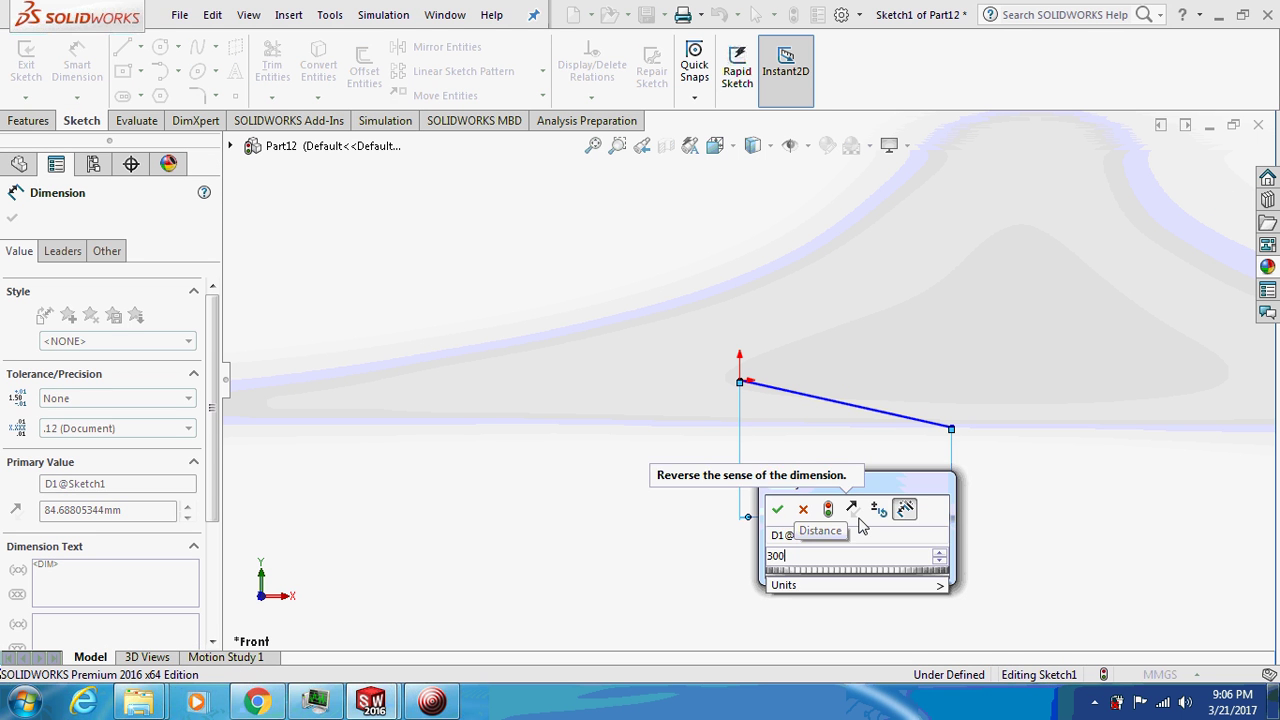
{"action": "key", "text": "Return"}
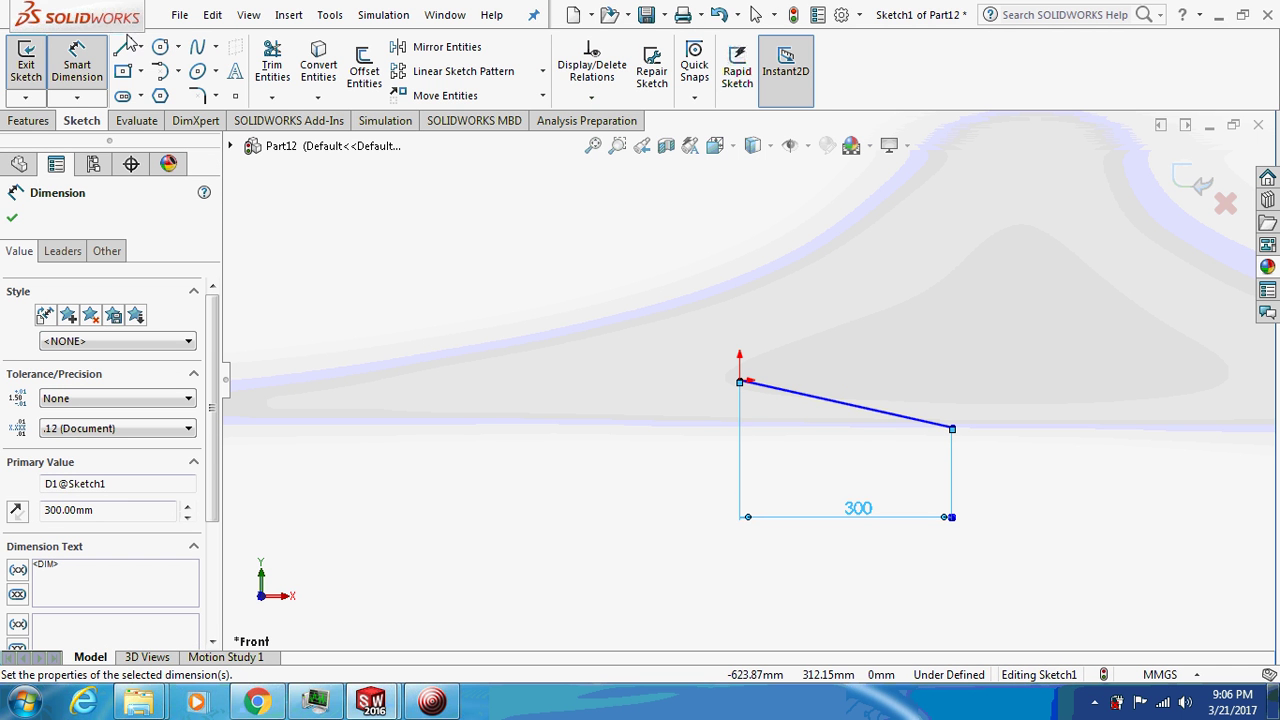
Step: Draw a horizontal construction centerline from the origin, extending right above the sloped line
{"action": "left_click", "coordinate": [140, 47]}
{"action": "left_click", "coordinate": [160, 92]}
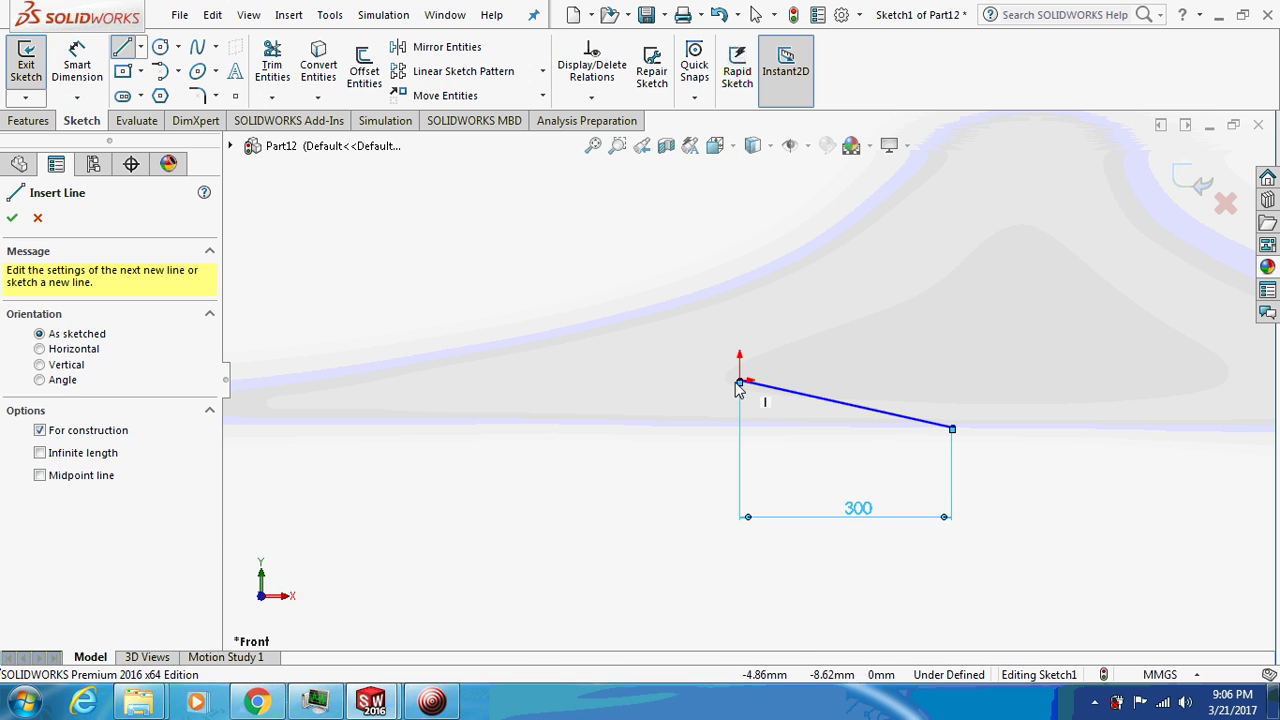
{"action": "left_click", "coordinate": [741, 381]}
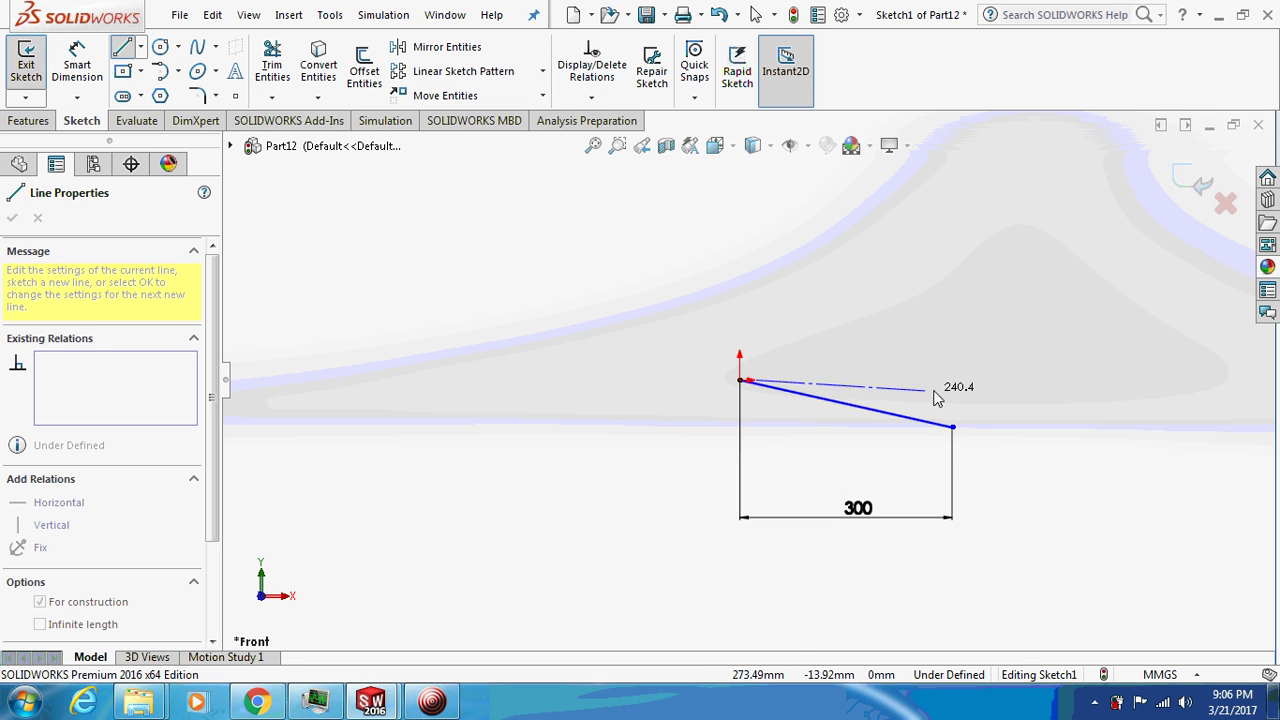
{"action": "left_click", "coordinate": [975, 389]}
{"action": "key", "text": "Escape"}
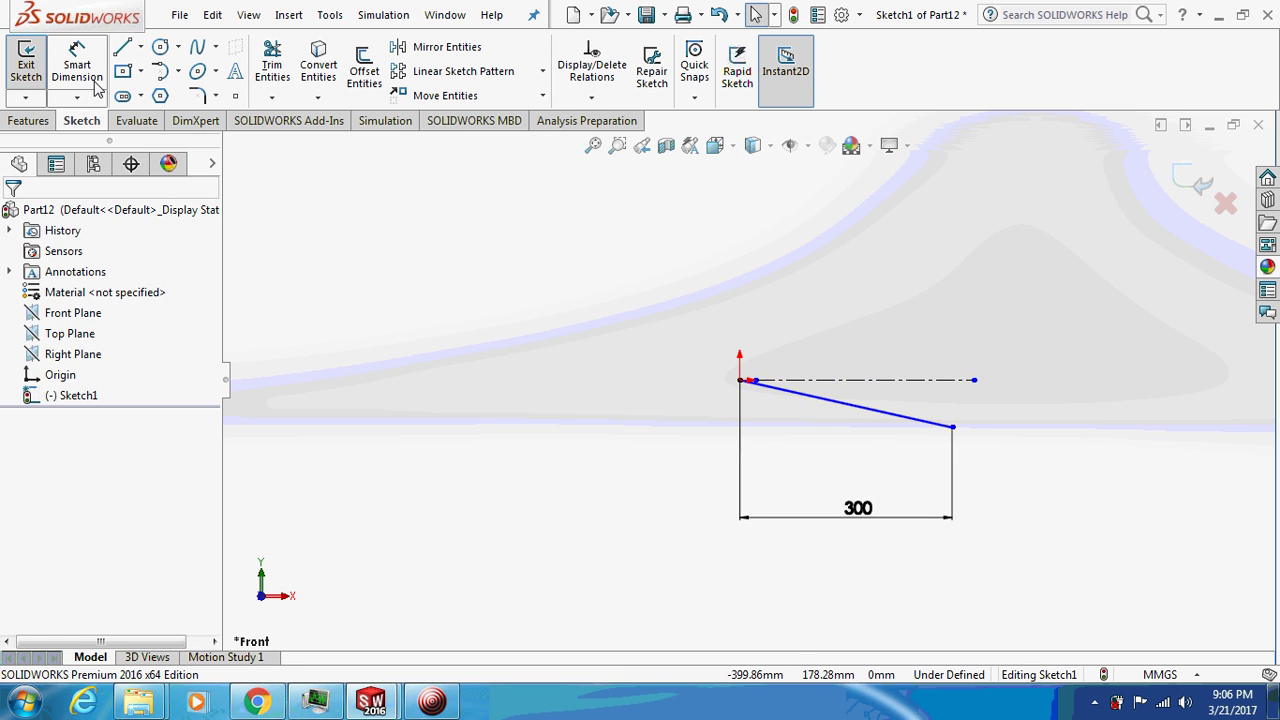
Step: Dimension the angle between the centerline and the sloped line to 10 degrees
{"action": "left_click", "coordinate": [90, 80]}
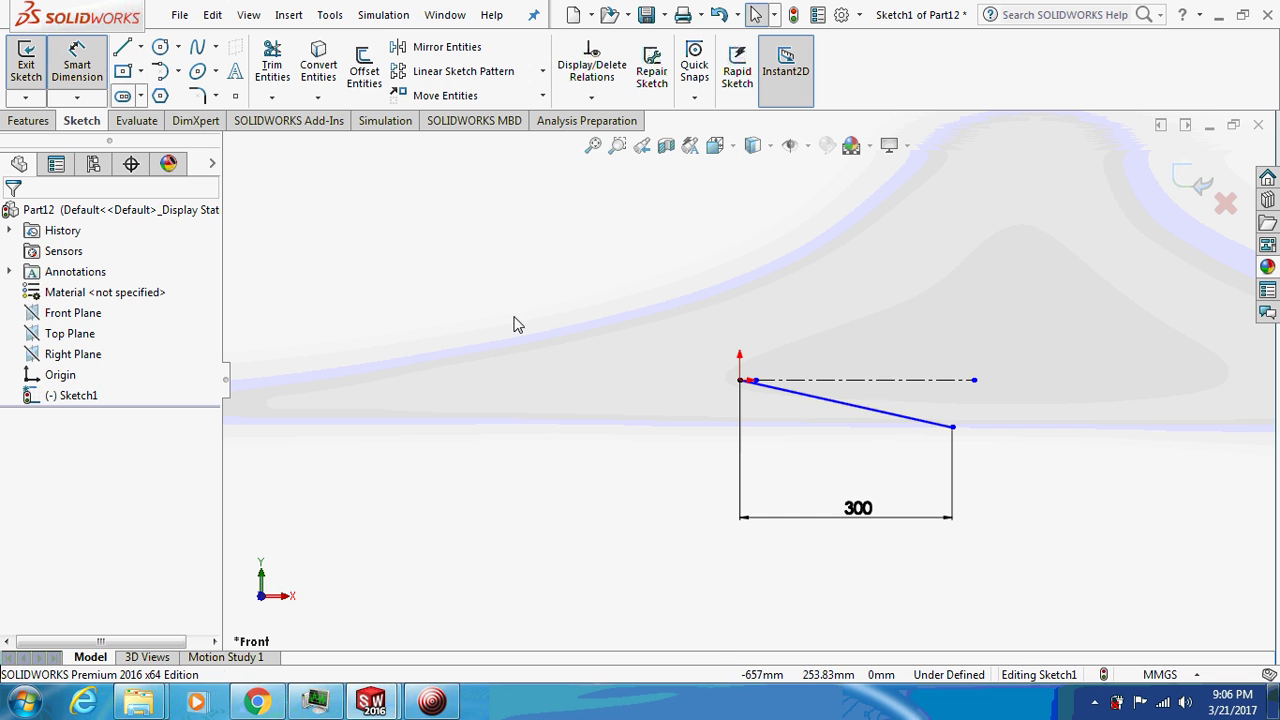
{"action": "left_click", "coordinate": [914, 381]}
{"action": "left_click", "coordinate": [857, 407]}
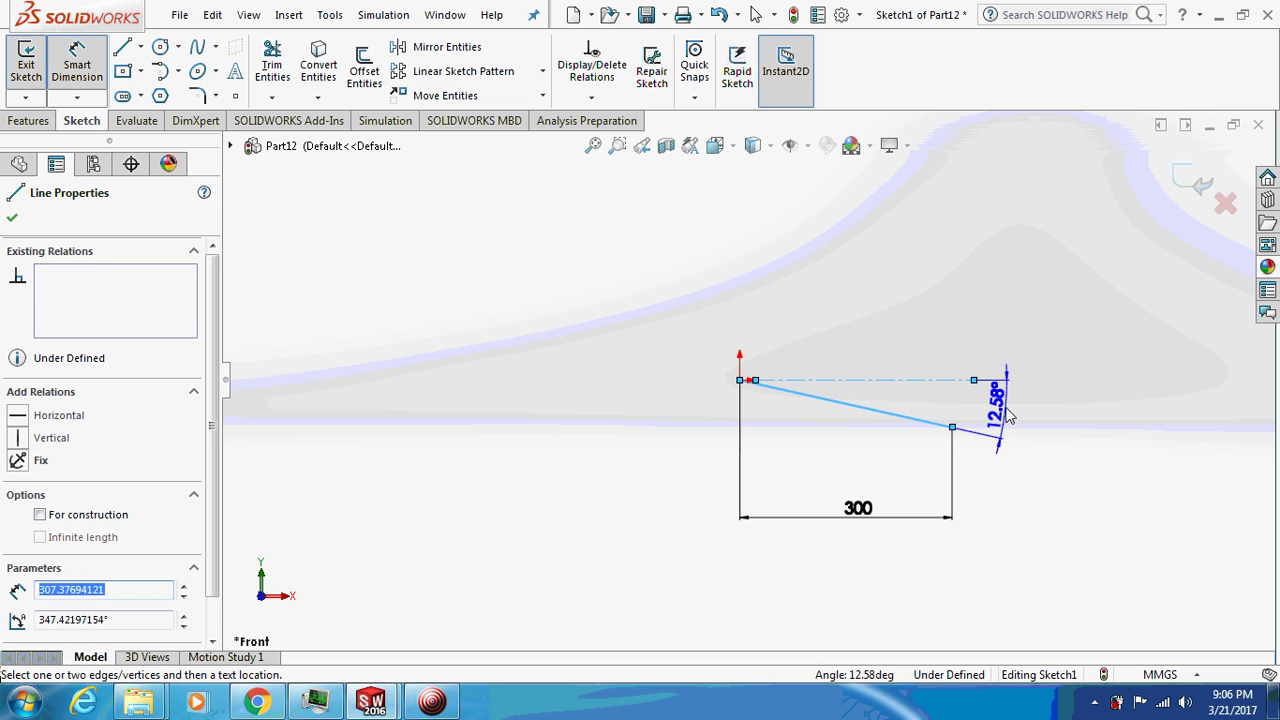
{"action": "left_click", "coordinate": [1008, 415]}
{"action": "type", "text": "10"}
{"action": "key", "text": "Return"}
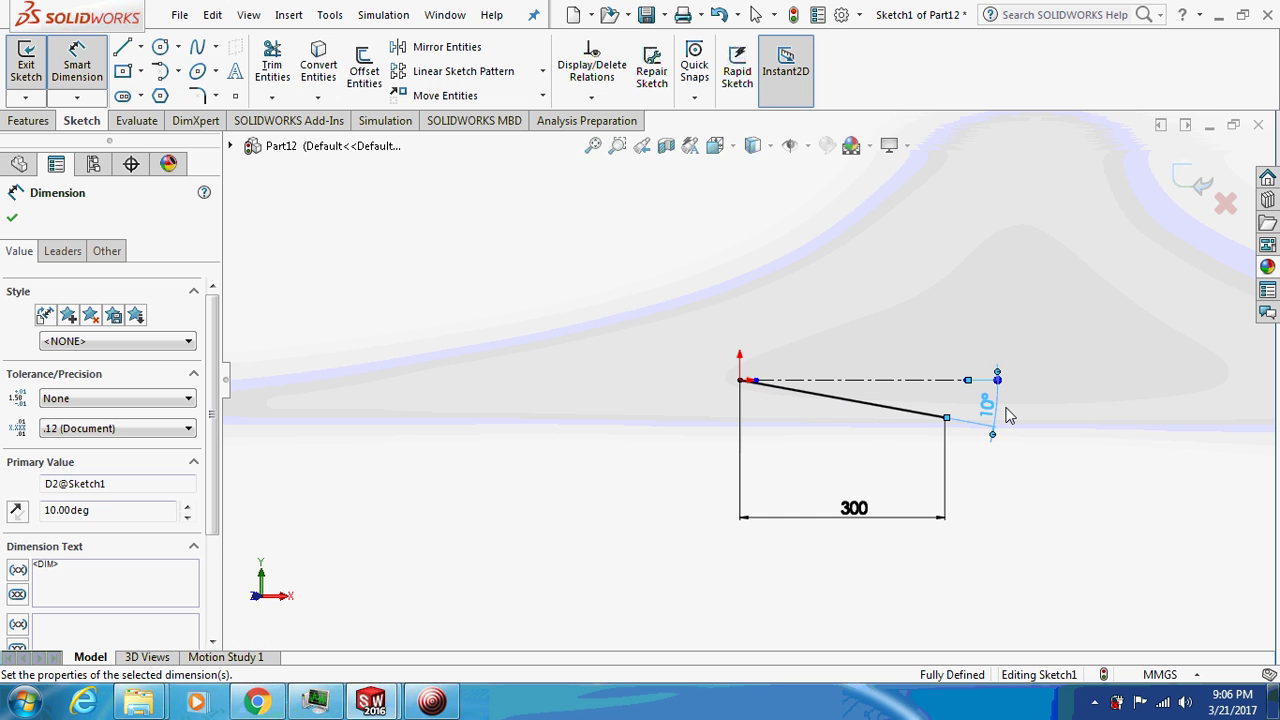
Step: Sketch a 3 Point Arc of about 138 mm radius curving up and to the right from the sloped line's lower end
{"action": "left_click", "coordinate": [180, 75]}
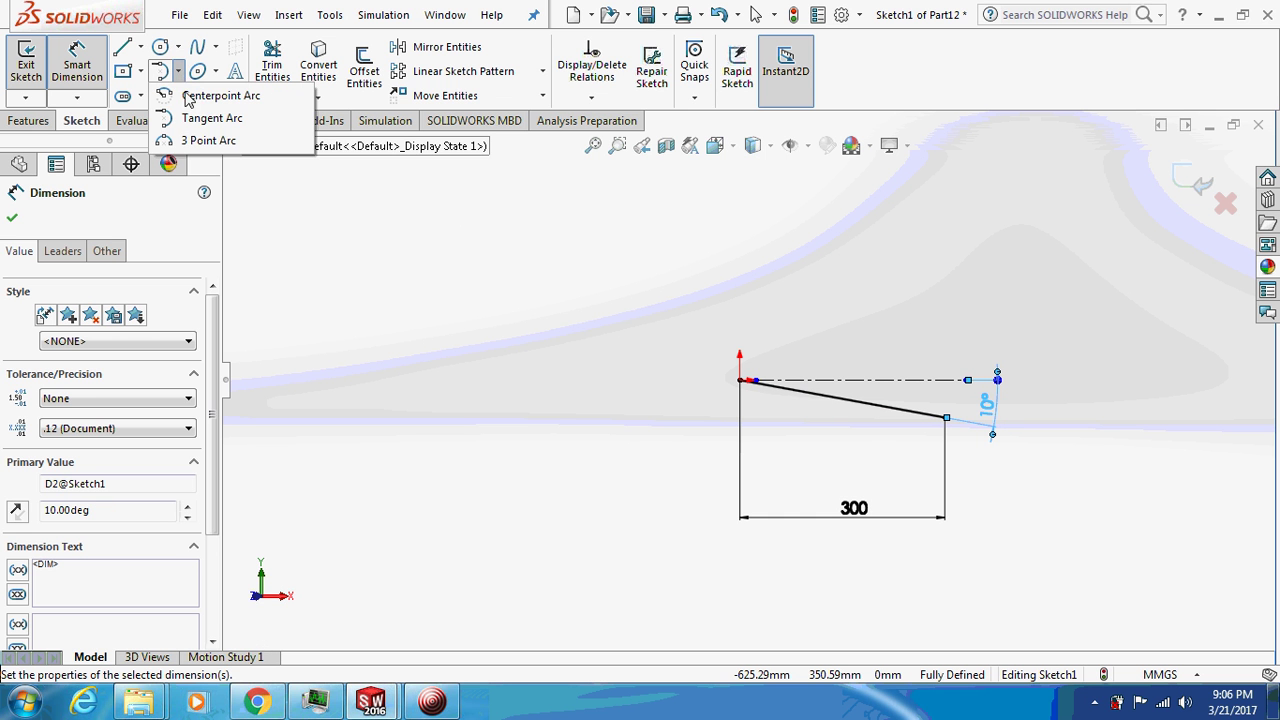
{"action": "left_click", "coordinate": [195, 141]}
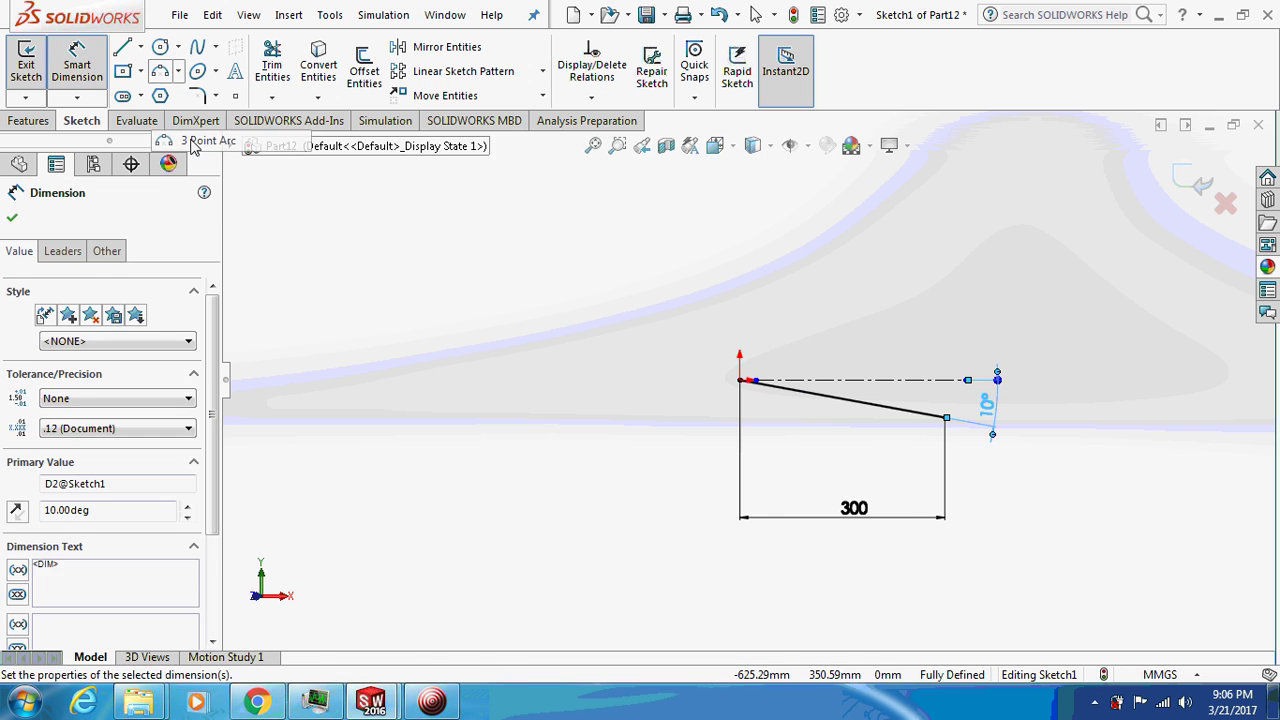
{"action": "left_click", "coordinate": [948, 418]}
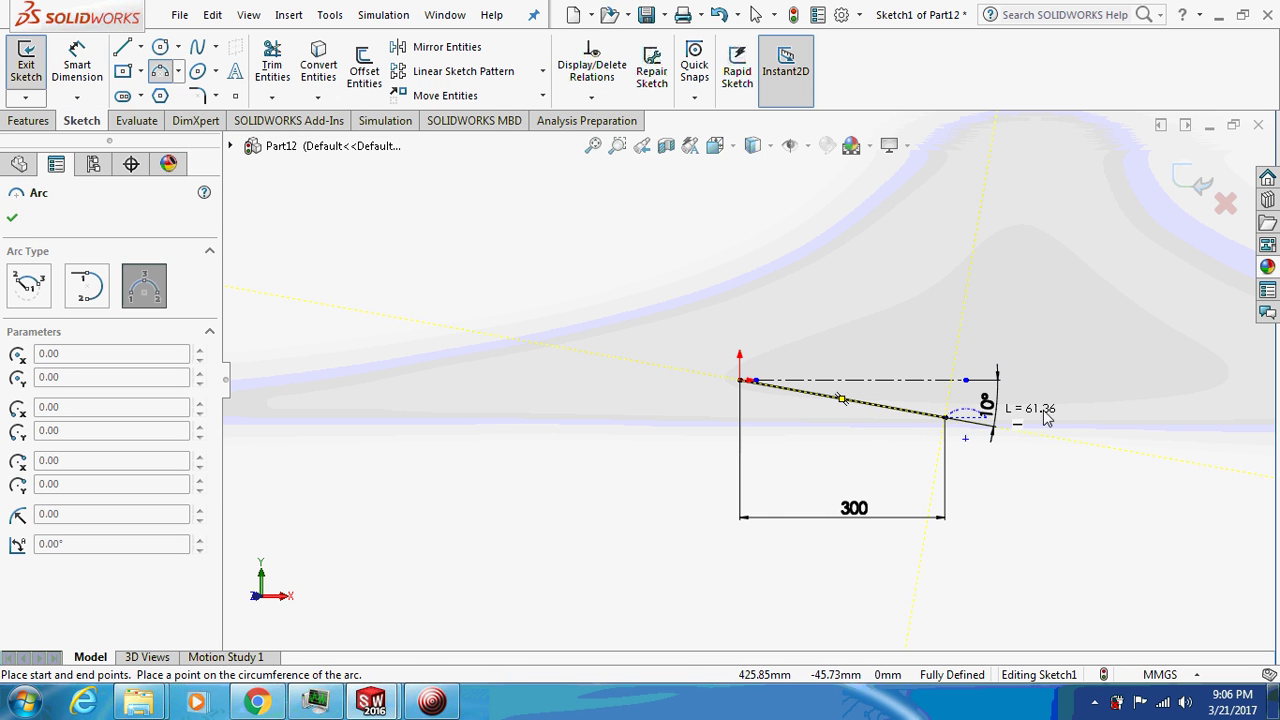
{"action": "left_click", "coordinate": [1048, 331]}
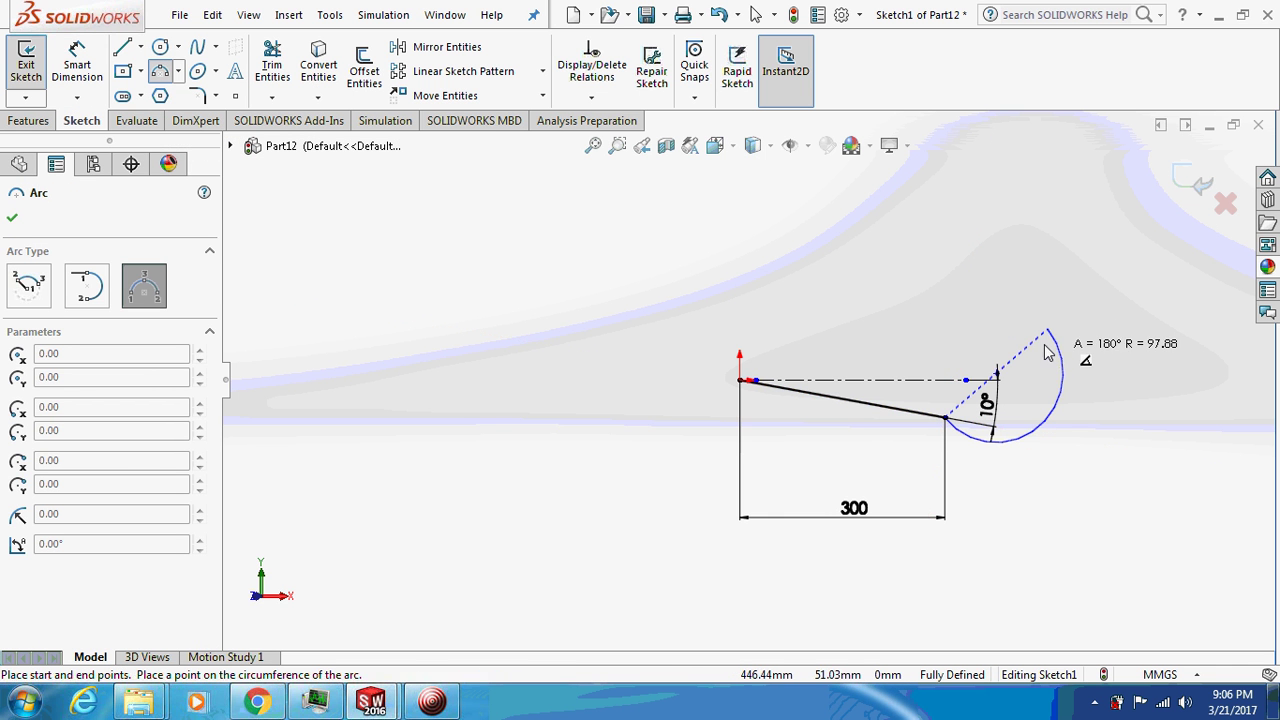
{"action": "left_click", "coordinate": [992, 375]}
{"action": "key", "text": "Escape"}
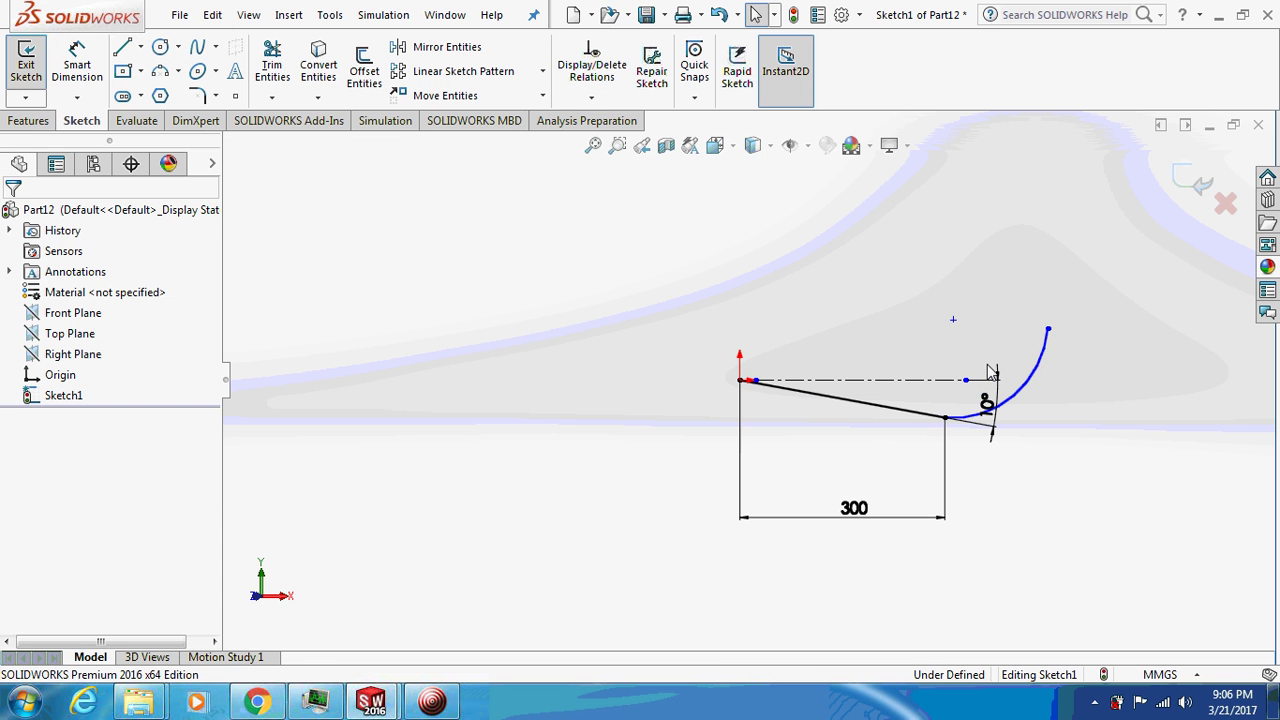
Step: Dimension the arc's radius to 170 mm
{"action": "left_click", "coordinate": [74, 62]}
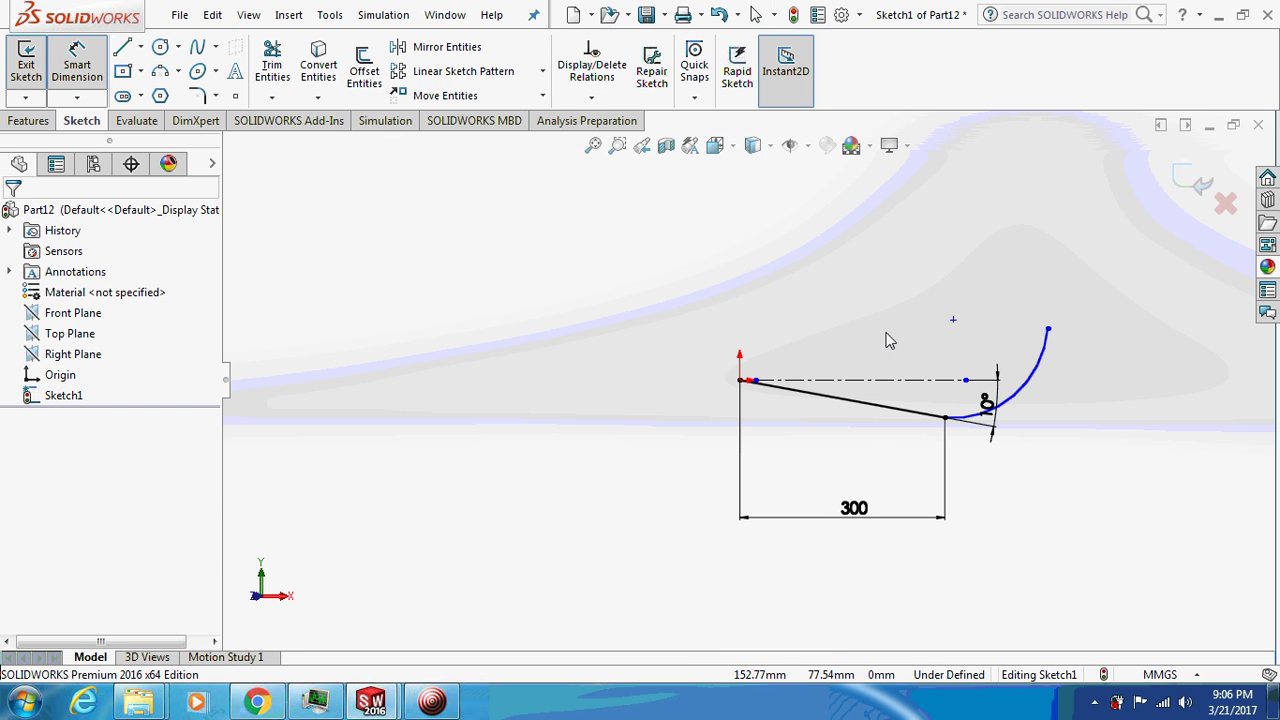
{"action": "left_click", "coordinate": [1033, 378]}
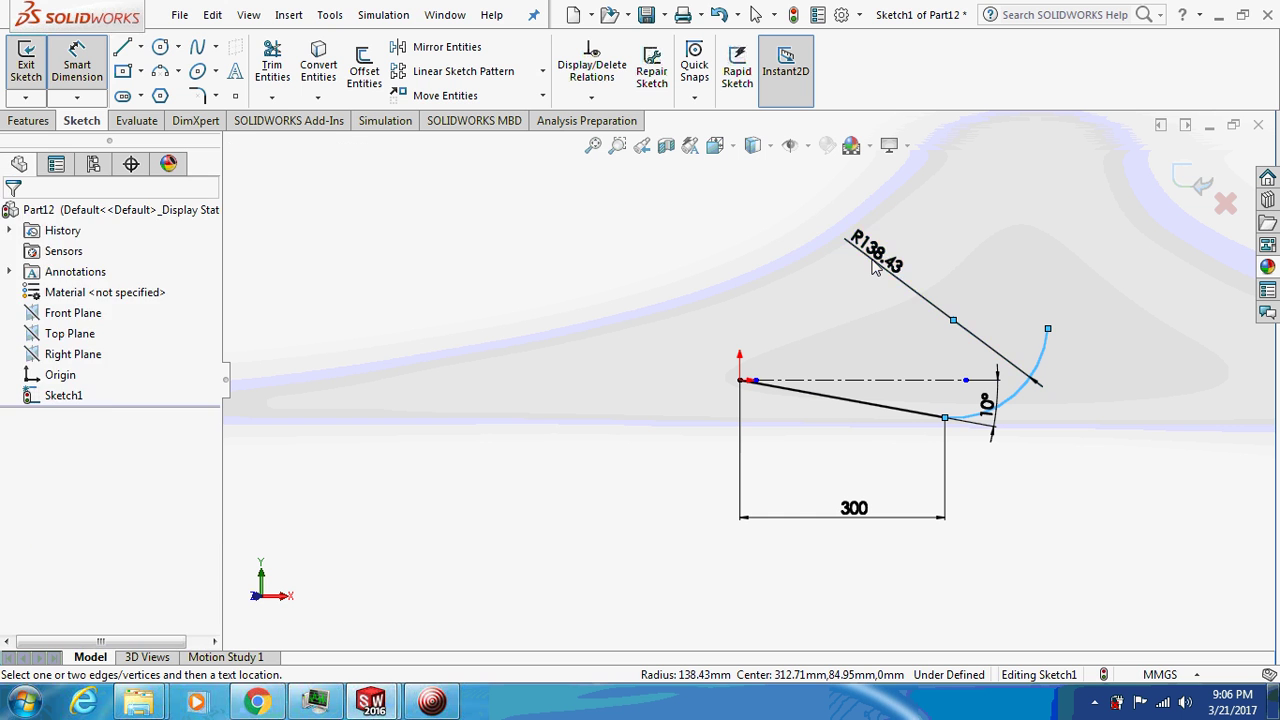
{"action": "left_click", "coordinate": [872, 267]}
{"action": "type", "text": "170"}
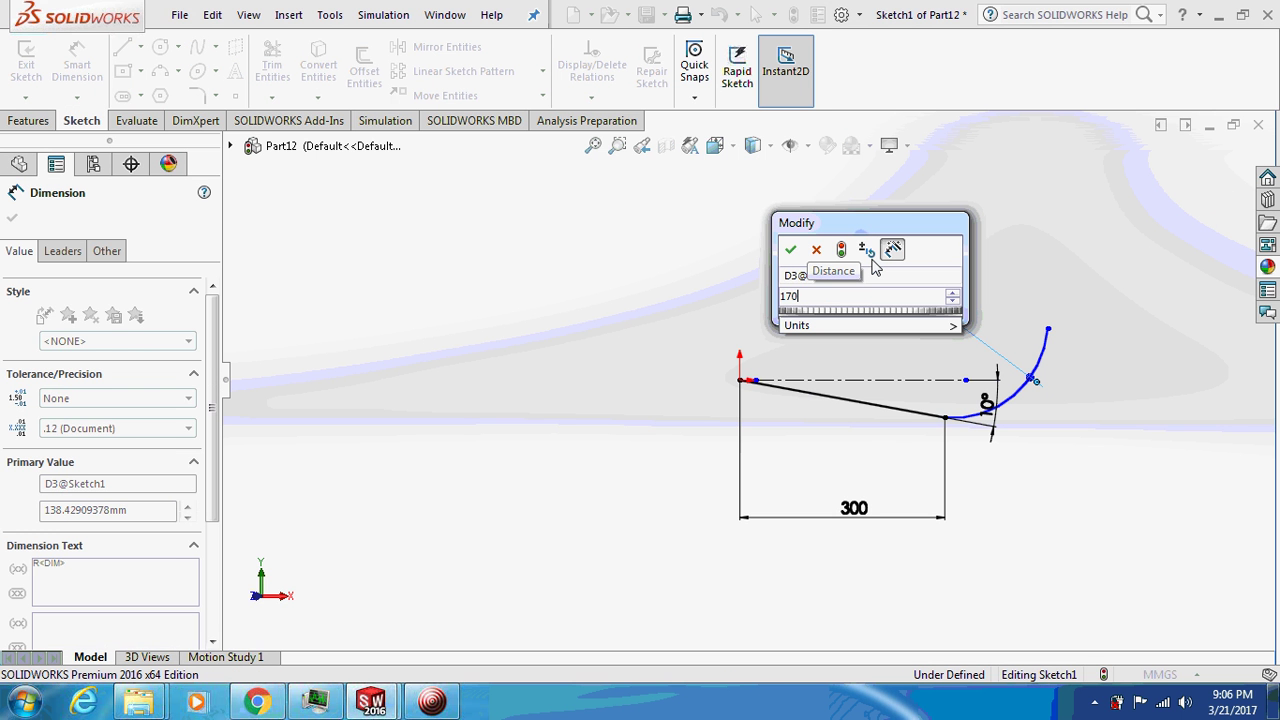
{"action": "key", "text": "Return"}
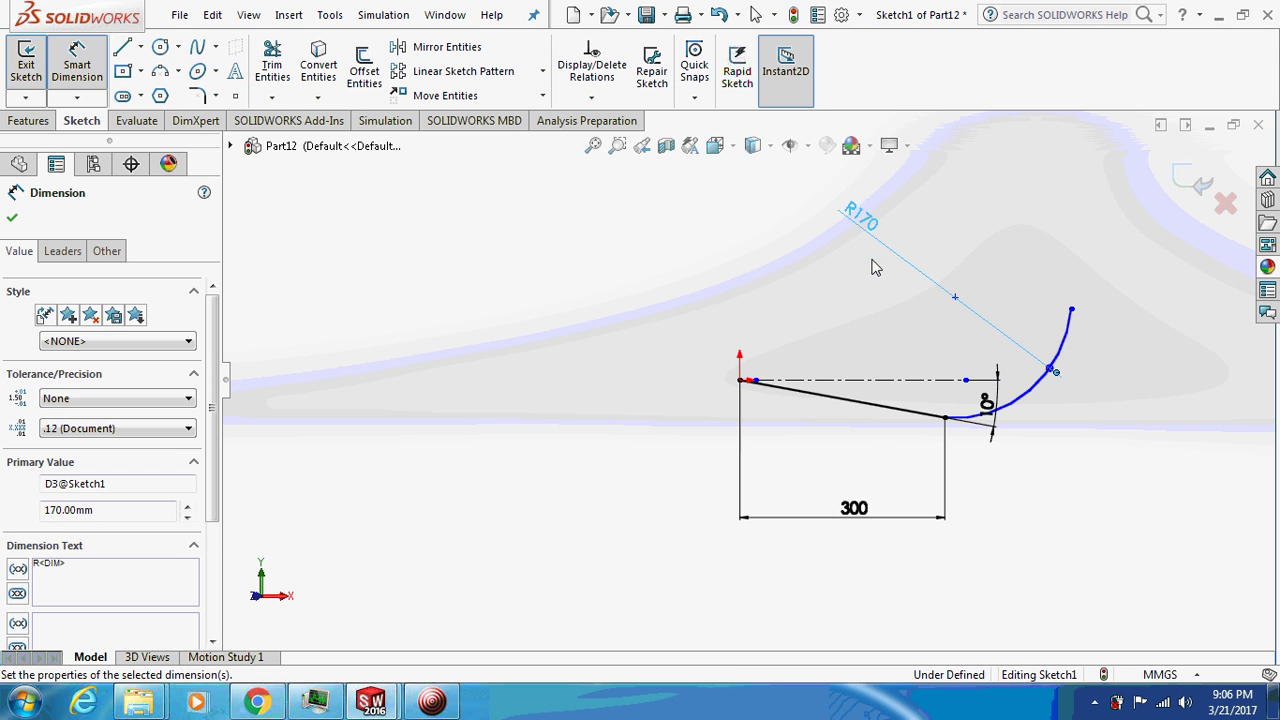
{"action": "key", "text": "Escape"}
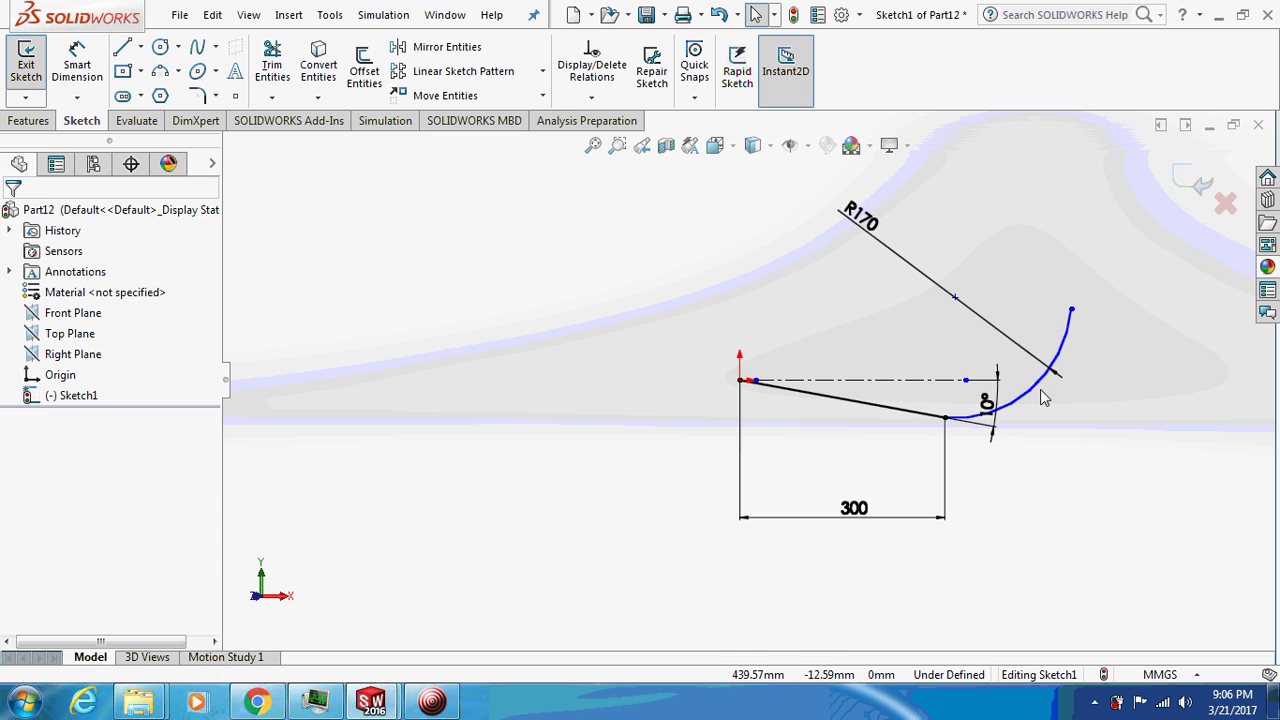
Step: Add a Tangent relation between the arc and the sloped line
{"action": "left_click", "coordinate": [1038, 382]}
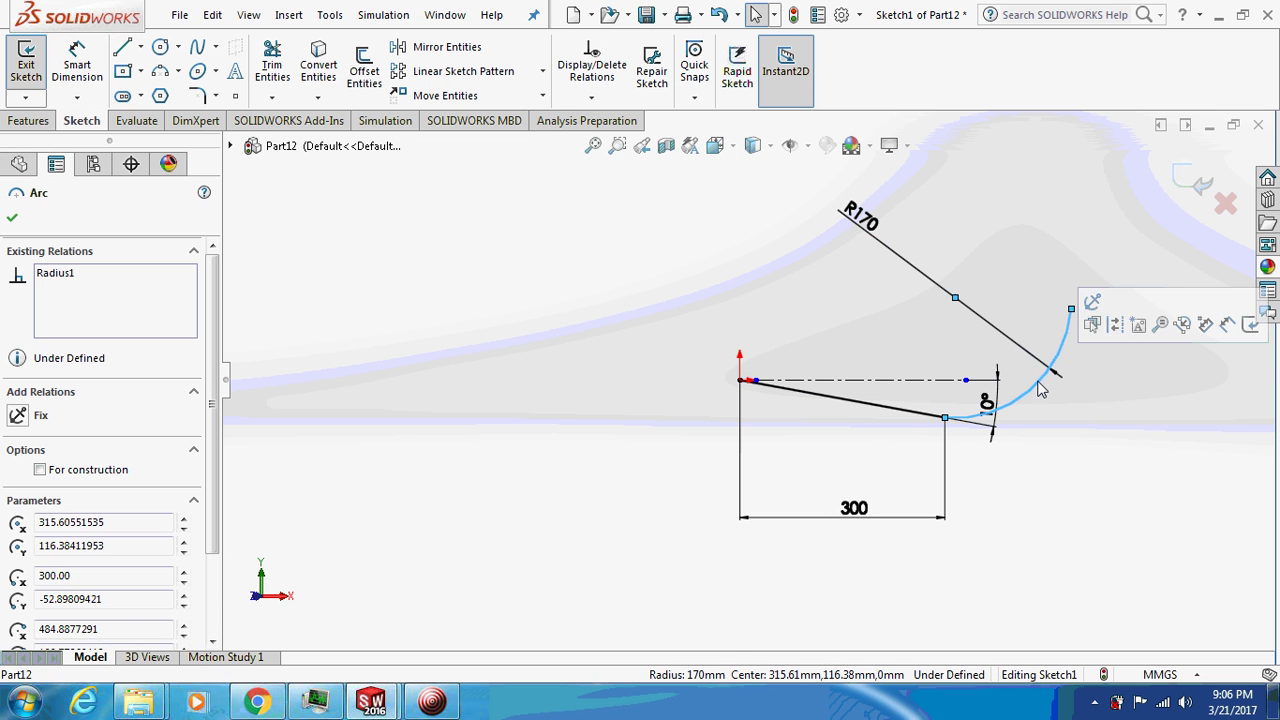
{"action": "left_click", "coordinate": [908, 410], "text": "ctrl"}
{"action": "left_click", "coordinate": [17, 520]}
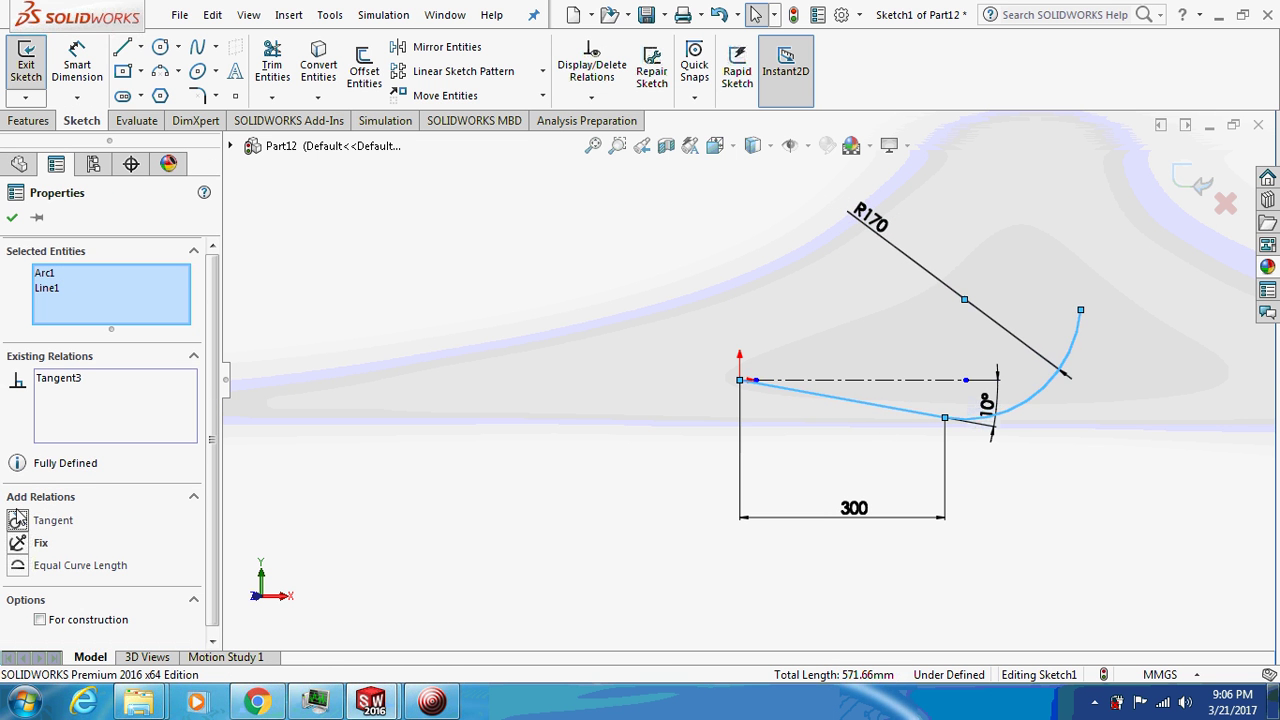
{"action": "left_click", "coordinate": [12, 220]}
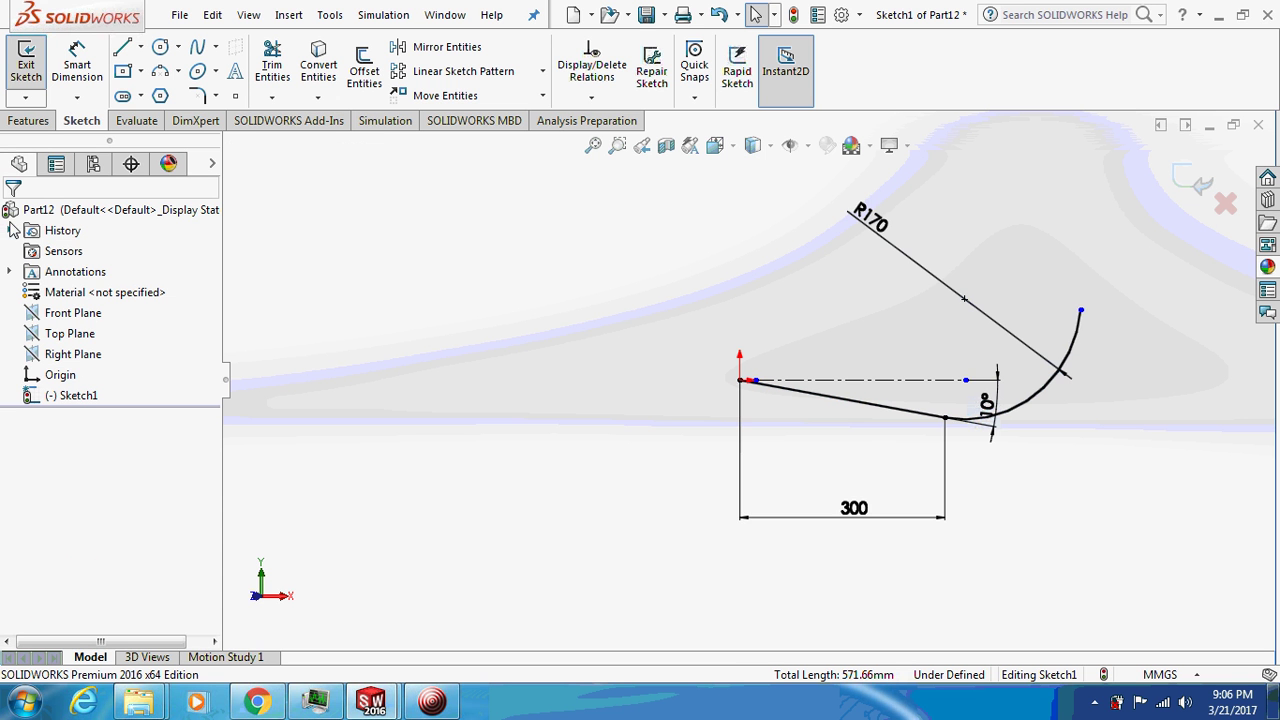
Step: Sketch a steep line about 592 mm long upward from the arc's free end, leaning slightly to the right
{"action": "scroll", "coordinate": [750, 380], "scroll_direction": "up", "scroll_amount": 1}
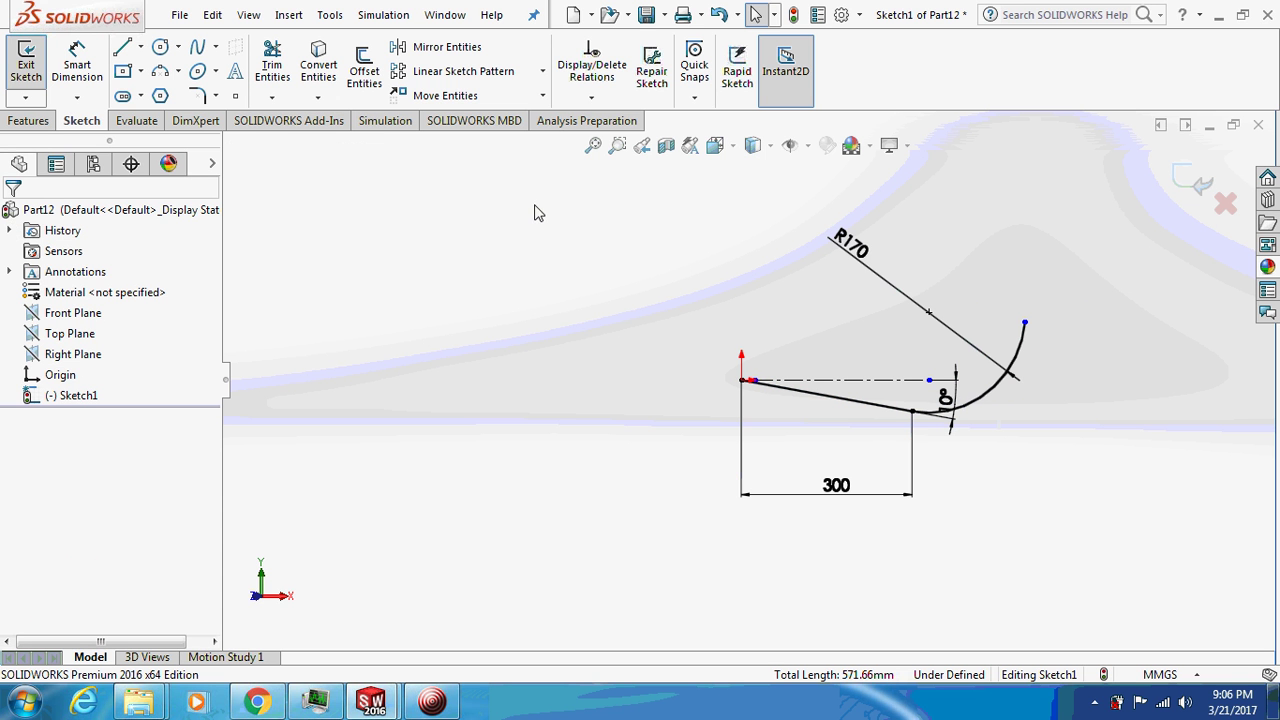
{"action": "left_click", "coordinate": [122, 48]}
{"action": "left_click", "coordinate": [1024, 323]}
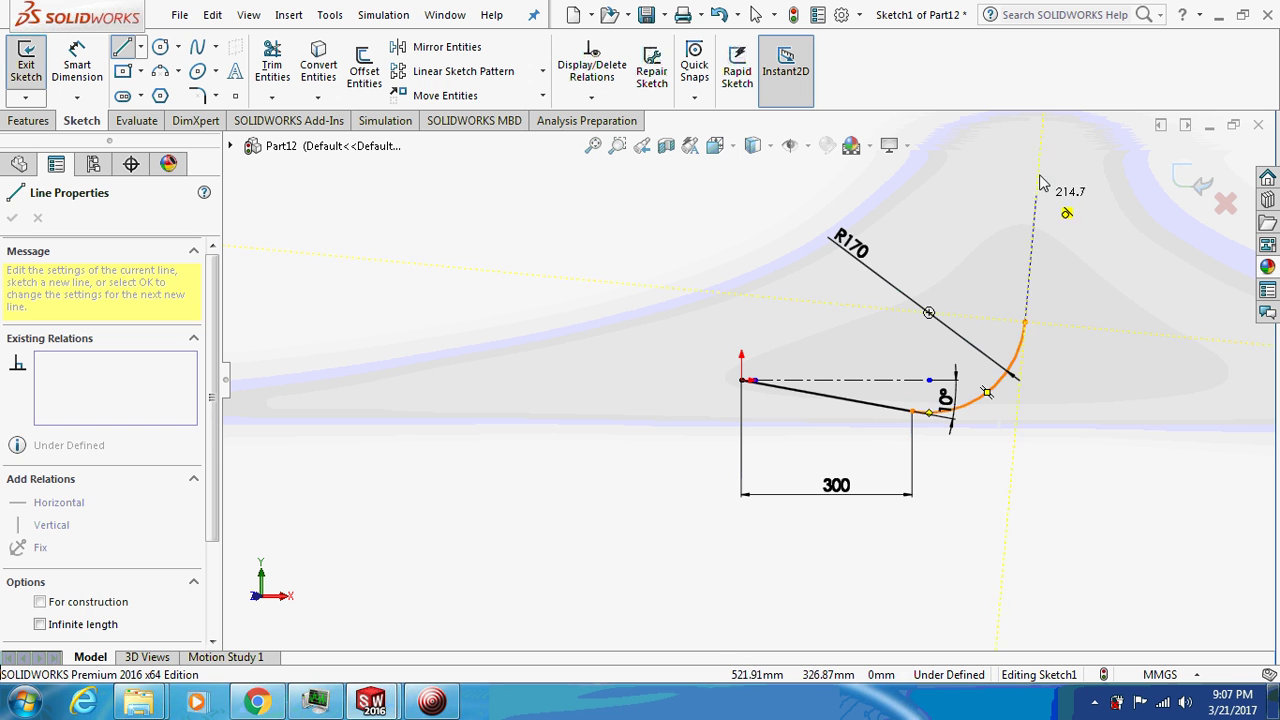
{"action": "scroll", "coordinate": [1010, 152], "scroll_direction": "up", "scroll_amount": 5}
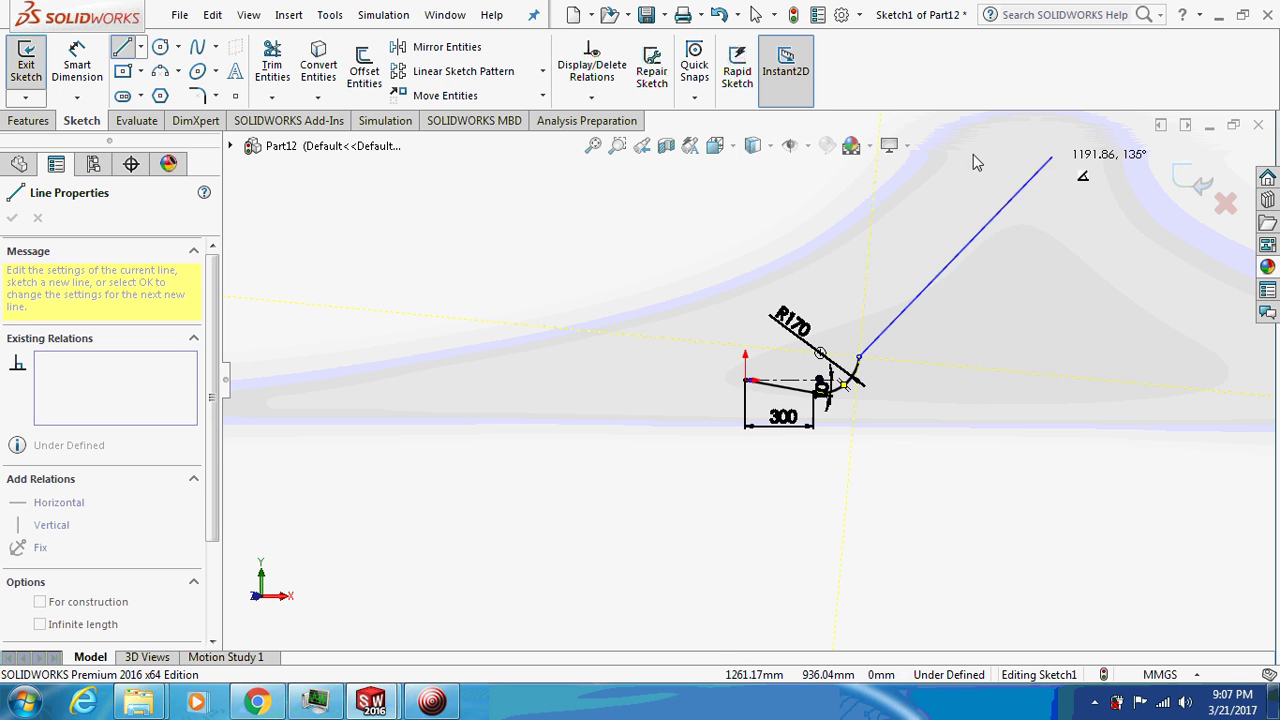
{"action": "left_click", "coordinate": [879, 218]}
{"action": "scroll", "coordinate": [1046, 291], "scroll_direction": "down", "scroll_amount": 2}
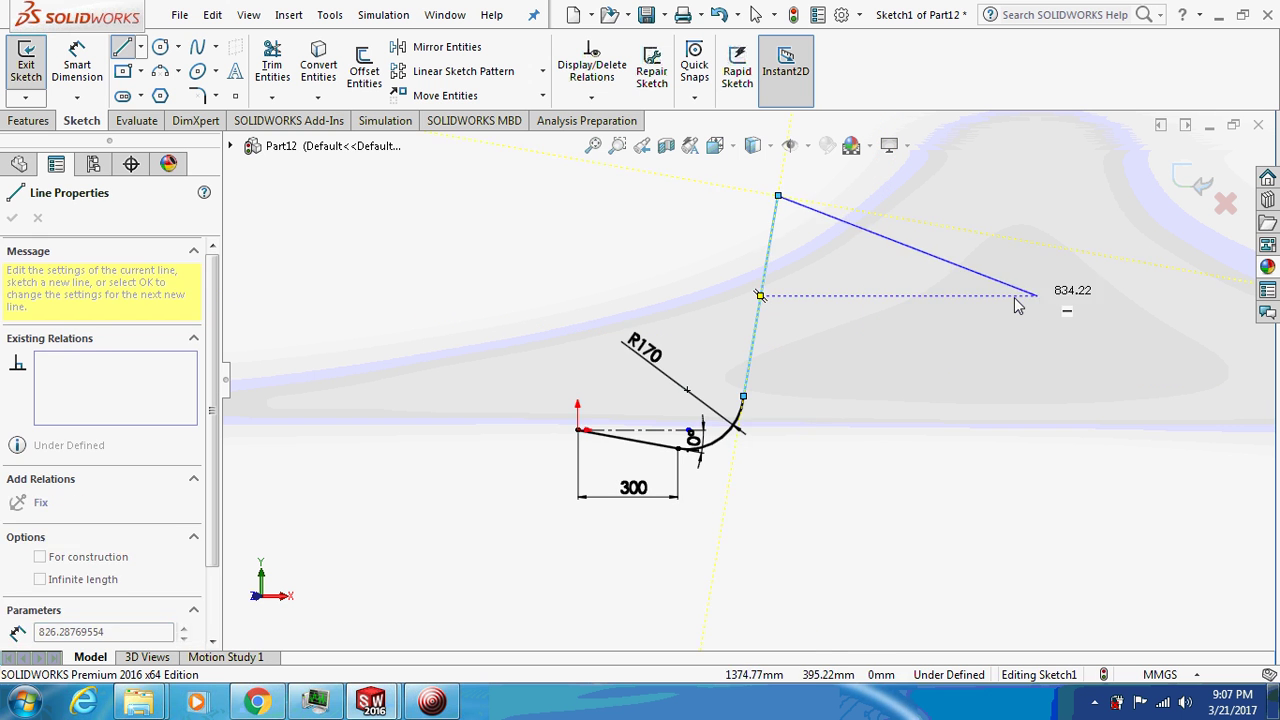
{"action": "key", "text": "Escape"}
{"action": "scroll", "coordinate": [1014, 297], "scroll_direction": "down", "scroll_amount": 2}
{"action": "scroll", "coordinate": [733, 370], "scroll_direction": "up", "scroll_amount": 2}
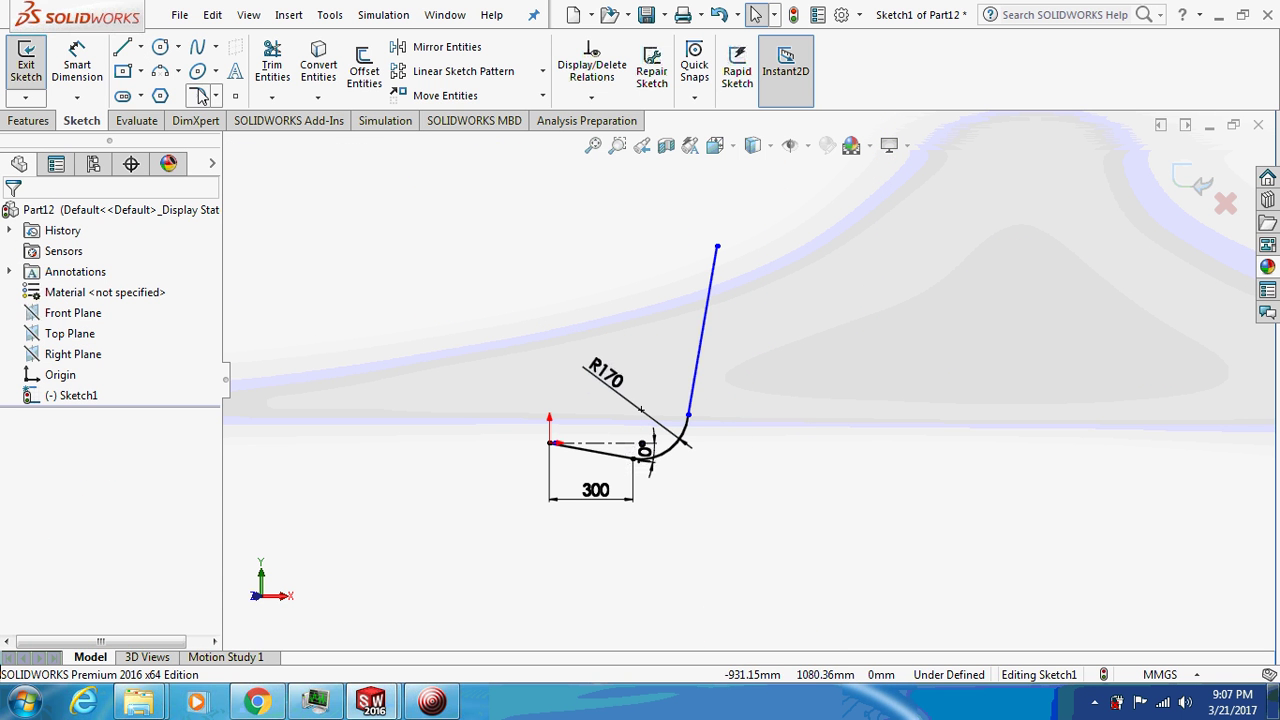
Step: Dimension the vertical distance between the steep line's endpoints to 450 mm
{"action": "left_click", "coordinate": [77, 65]}
{"action": "left_click", "coordinate": [688, 414]}
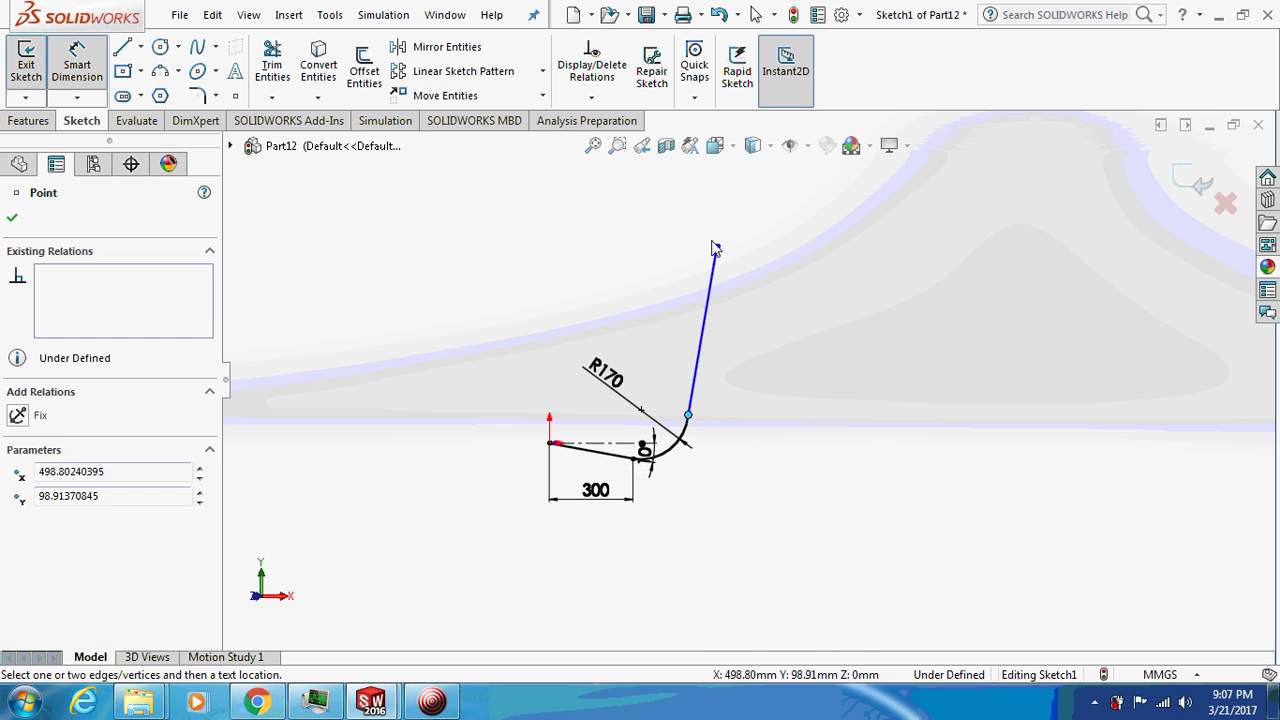
{"action": "left_click", "coordinate": [717, 247]}
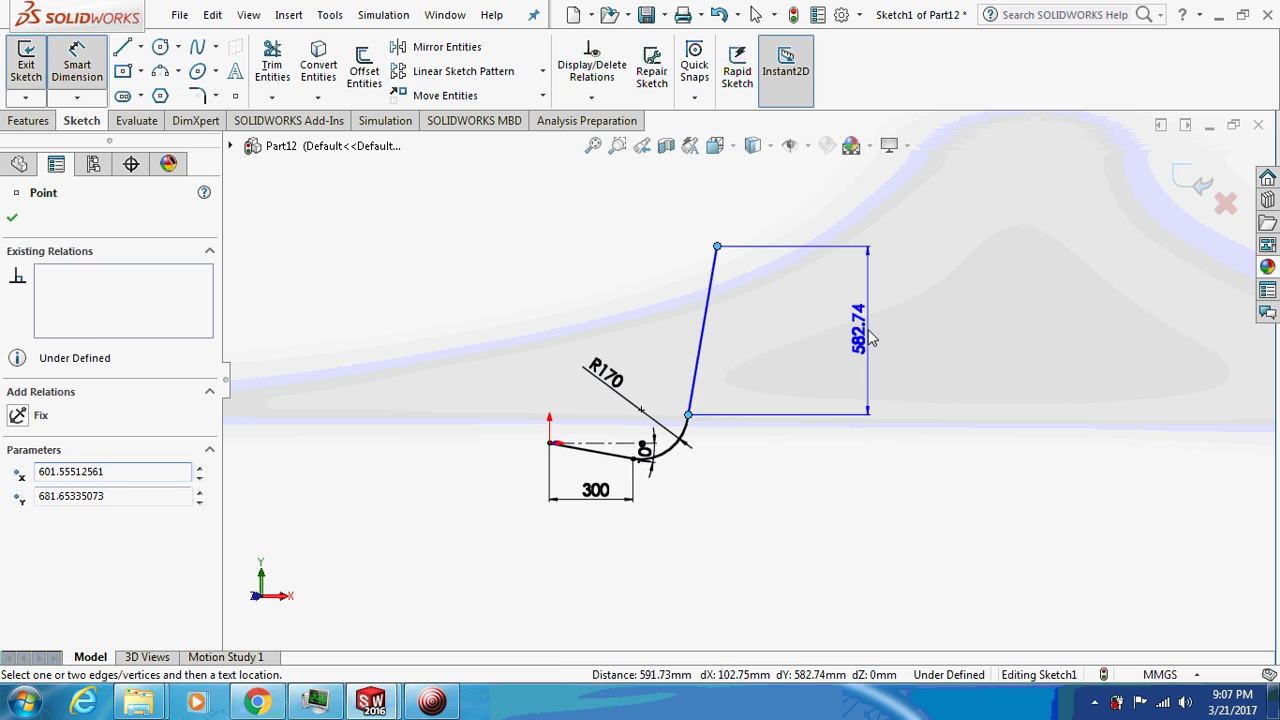
{"action": "left_click", "coordinate": [868, 336]}
{"action": "type", "text": "450"}
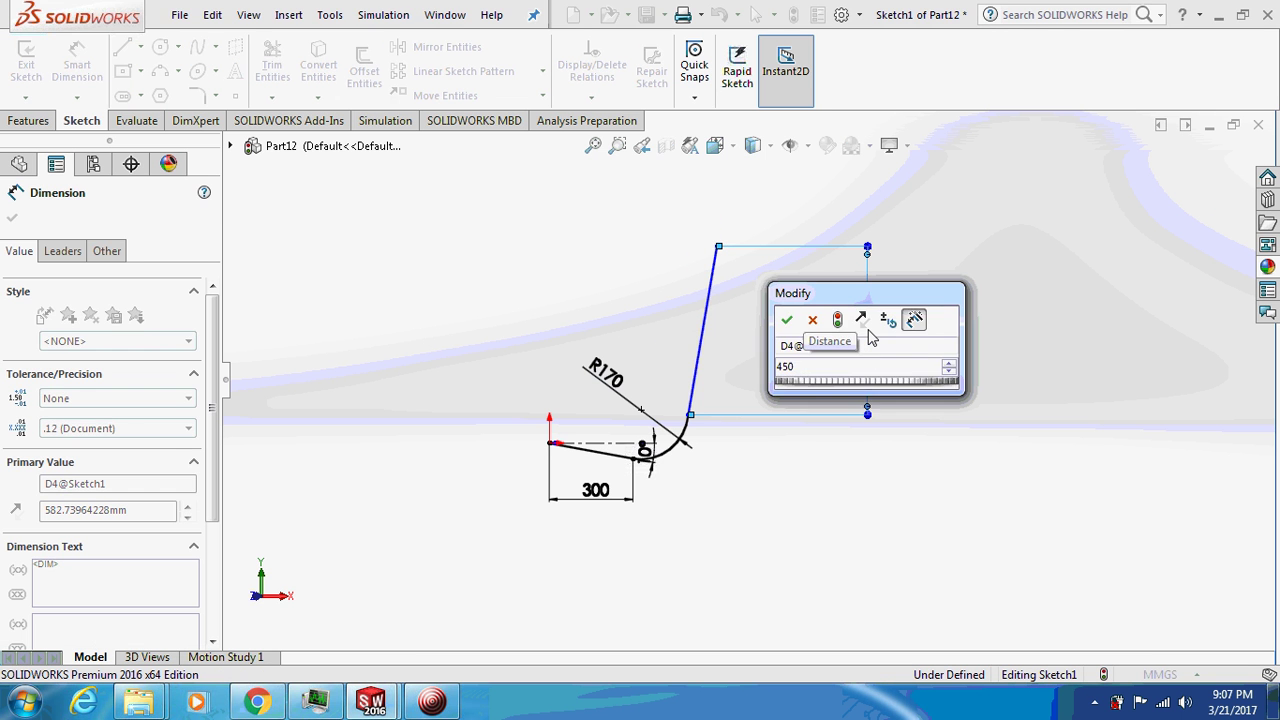
{"action": "key", "text": "Return"}
{"action": "key", "text": "Escape"}
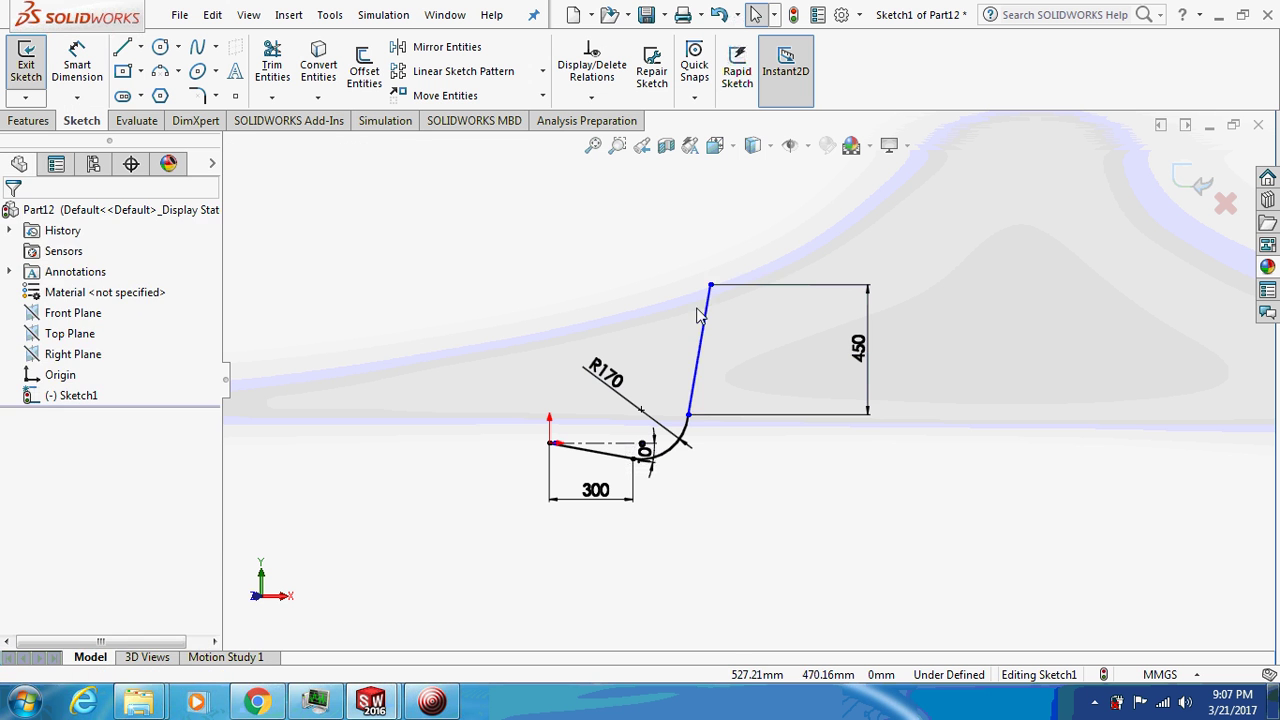
Step: Add a Tangent relation between the steep backrest line and the arc
{"action": "left_click", "coordinate": [699, 401]}
{"action": "left_click", "coordinate": [688, 440], "text": "ctrl"}
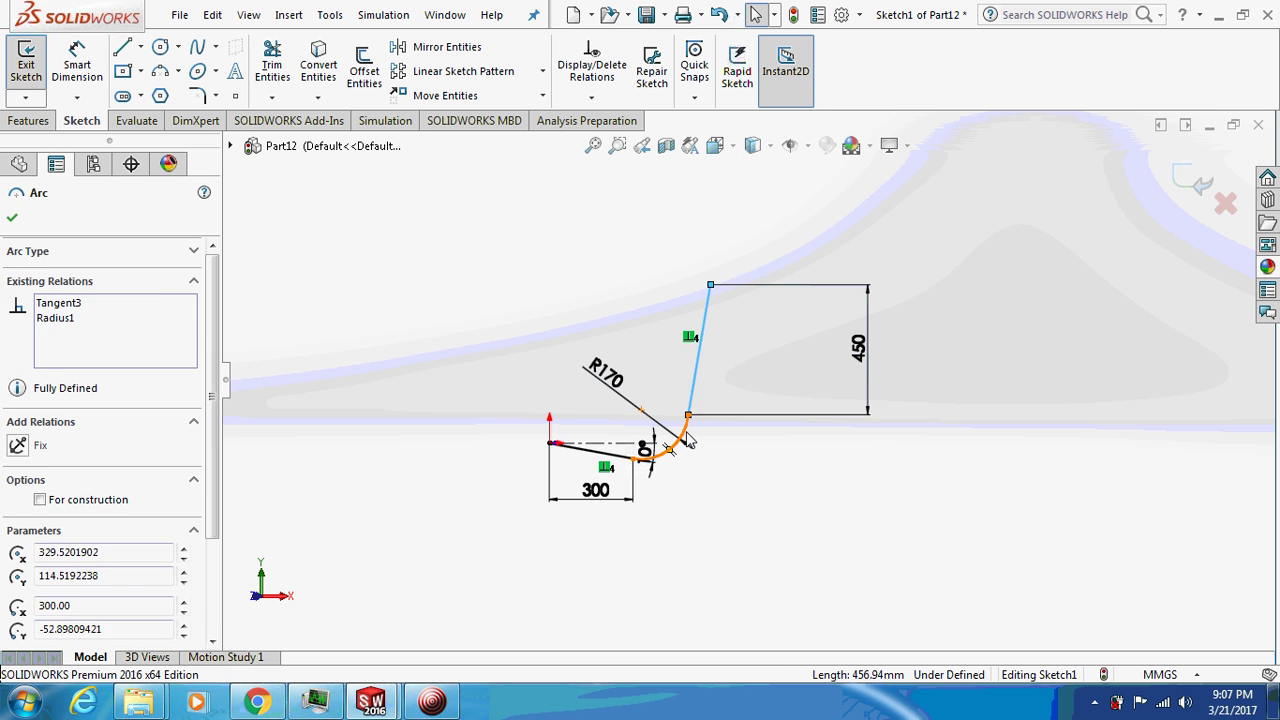
{"action": "left_click", "coordinate": [18, 521]}
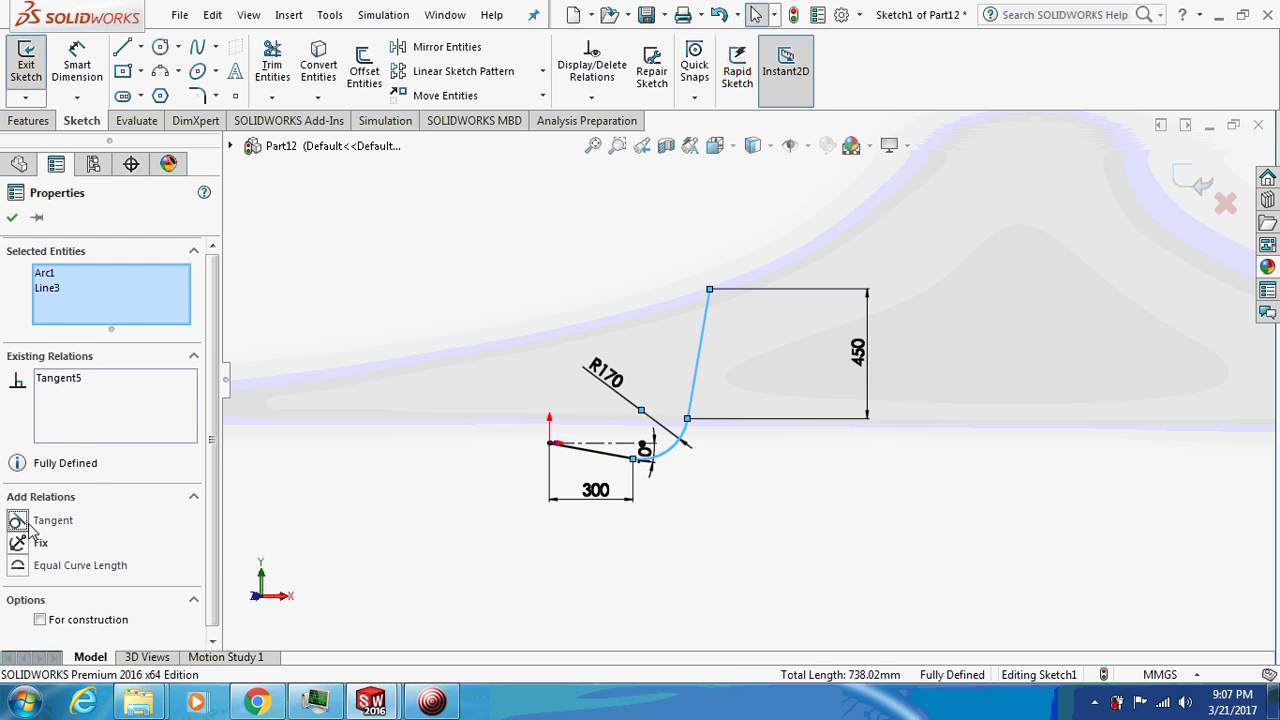
{"action": "left_click", "coordinate": [390, 371]}
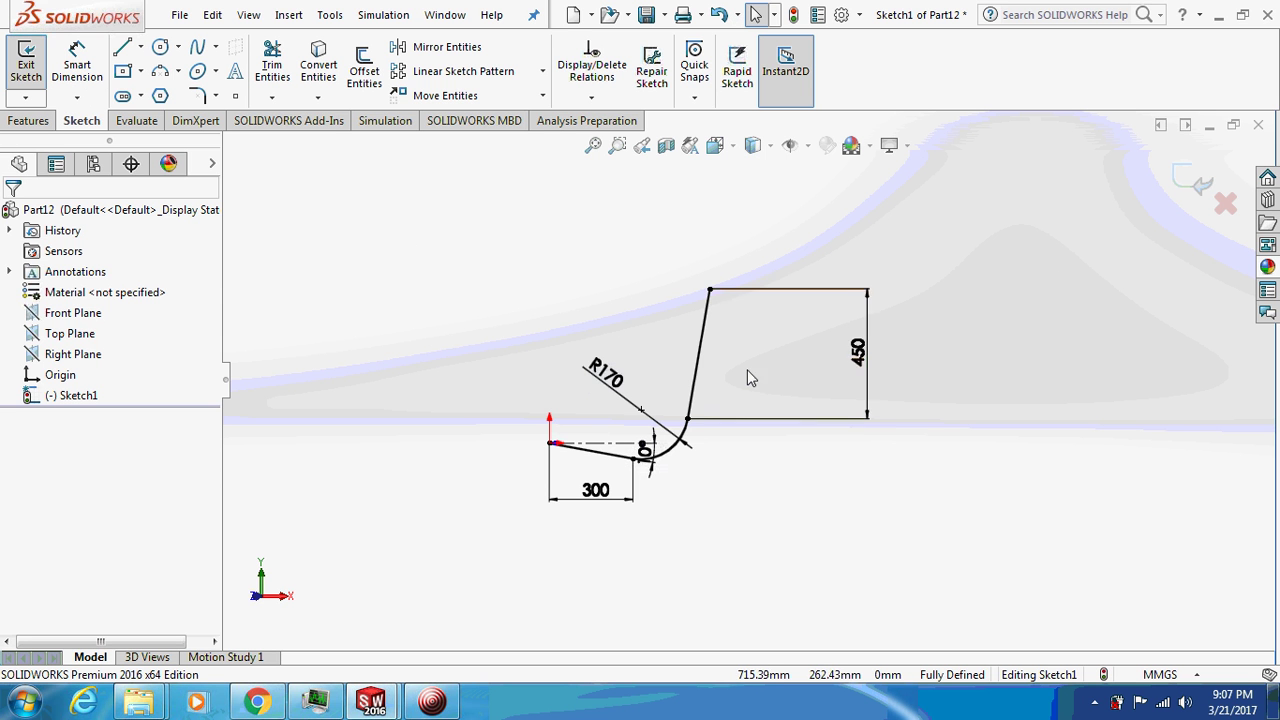
Step: Offset the whole profile chain 20 mm with Reverse enabled, so the copy lies on the inner side of the bend
{"action": "scroll", "coordinate": [745, 371], "scroll_direction": "down", "scroll_amount": 1}
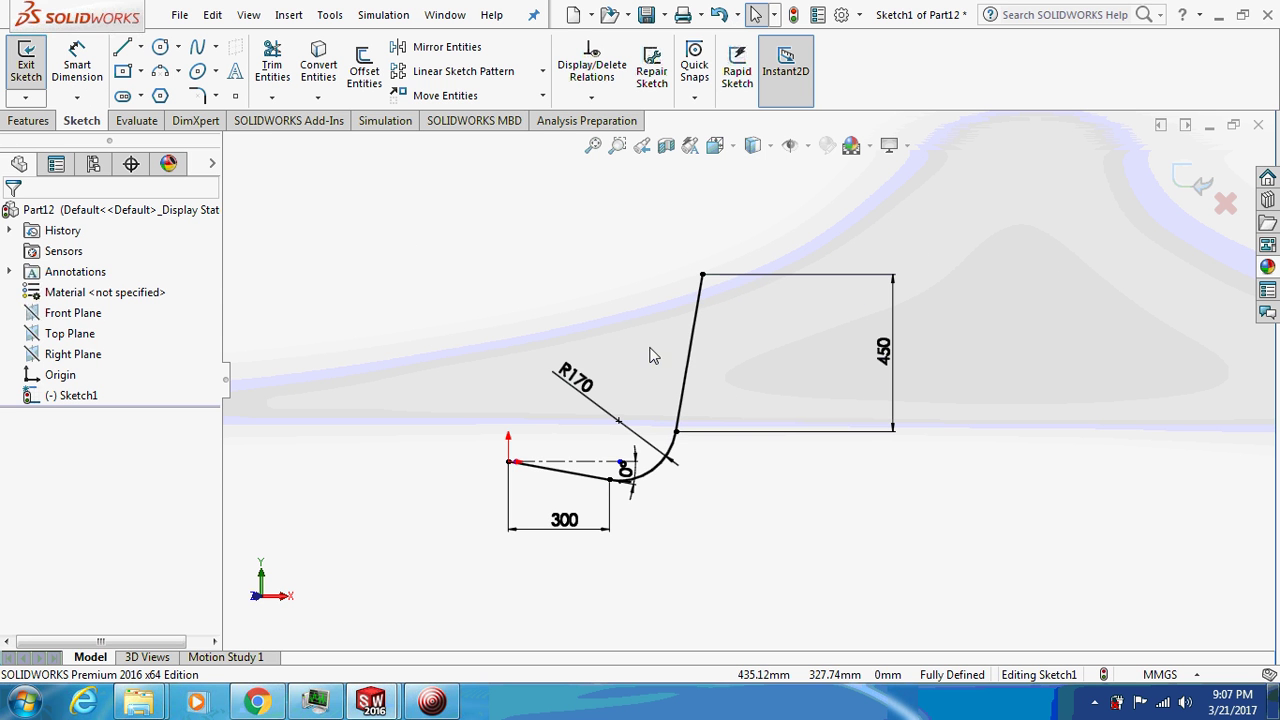
{"action": "left_click", "coordinate": [360, 98]}
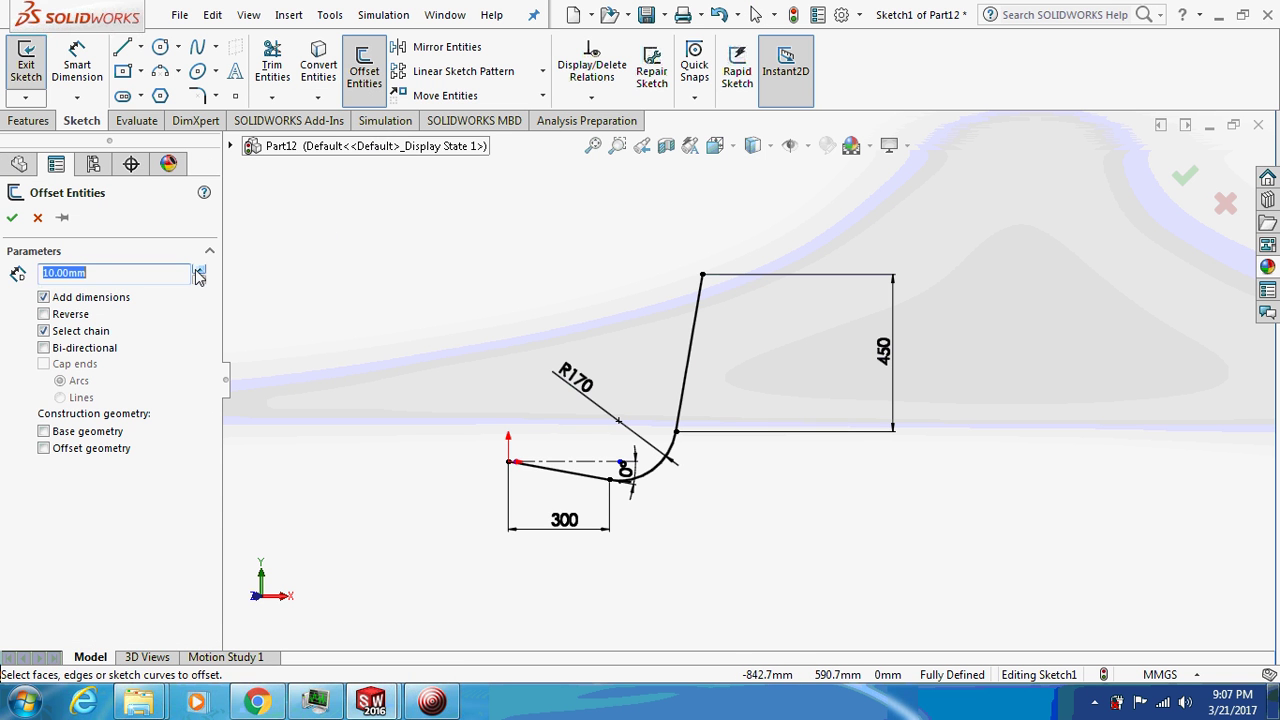
{"action": "left_click_drag", "start_coordinate": [419, 212], "coordinate": [821, 630]}
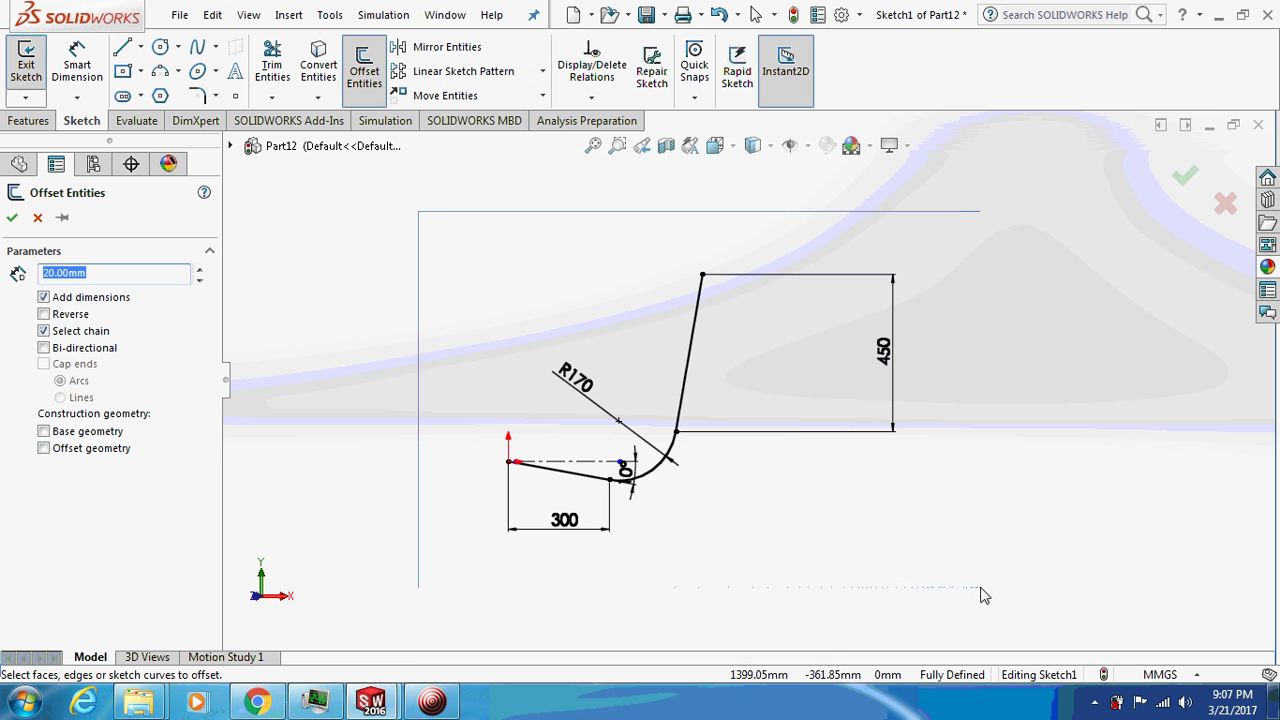
{"action": "left_click_drag", "start_coordinate": [981, 595], "coordinate": [972, 573]}
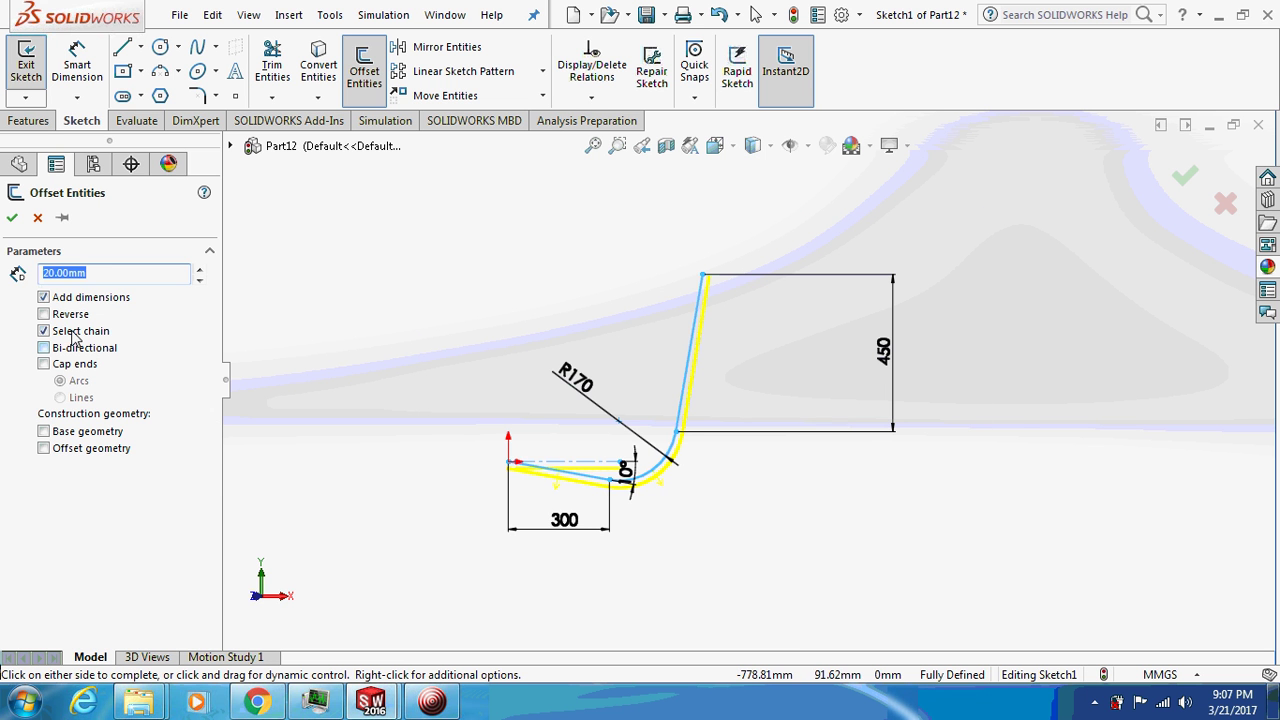
{"action": "left_click", "coordinate": [44, 314]}
{"action": "scroll", "coordinate": [610, 452], "scroll_direction": "down", "scroll_amount": 3}
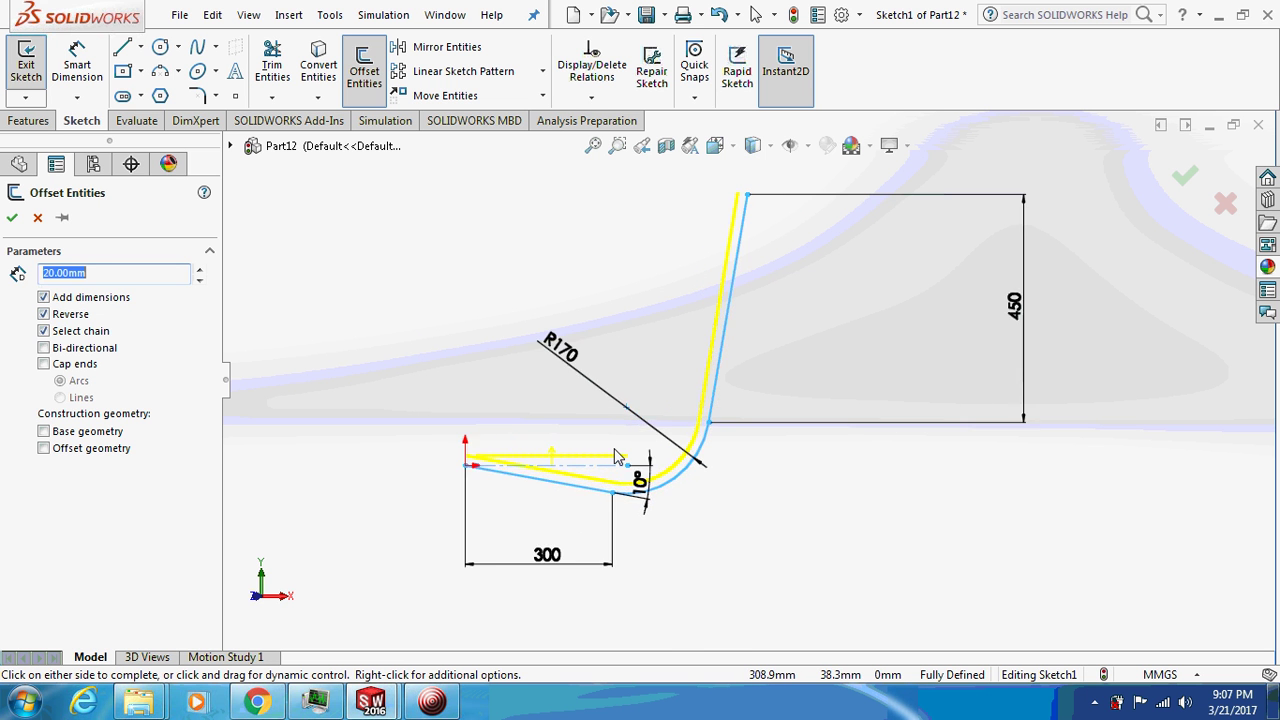
{"action": "left_click", "coordinate": [12, 218]}
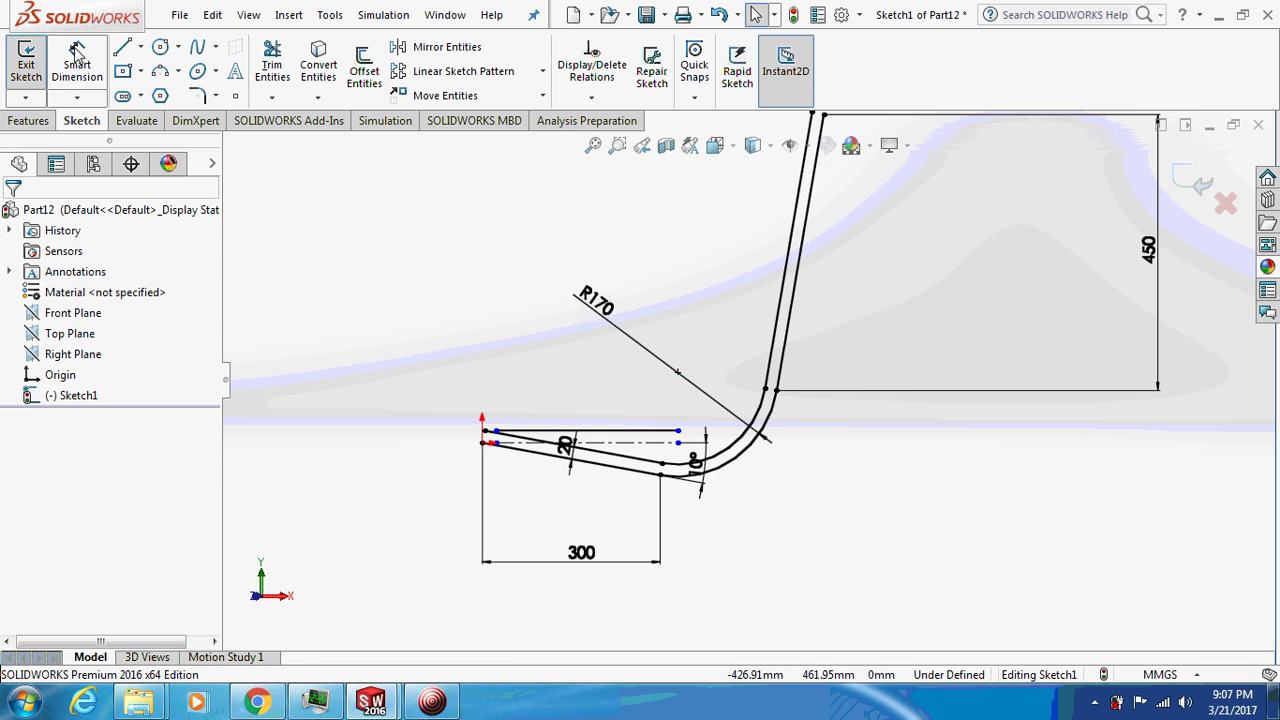
Step: Trim away the extra horizontal offset line and close the seat end of the profile at the origin with a short line
{"action": "left_click", "coordinate": [271, 62]}
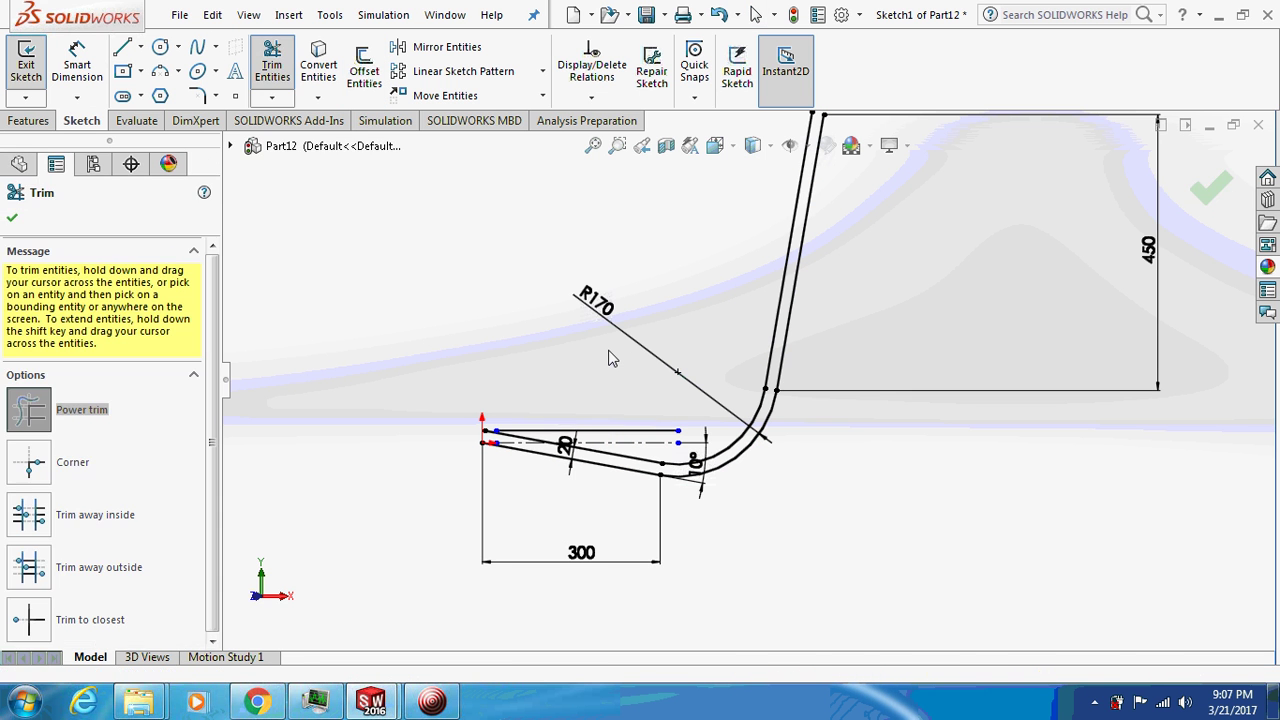
{"action": "left_click_drag", "start_coordinate": [608, 357], "coordinate": [646, 462]}
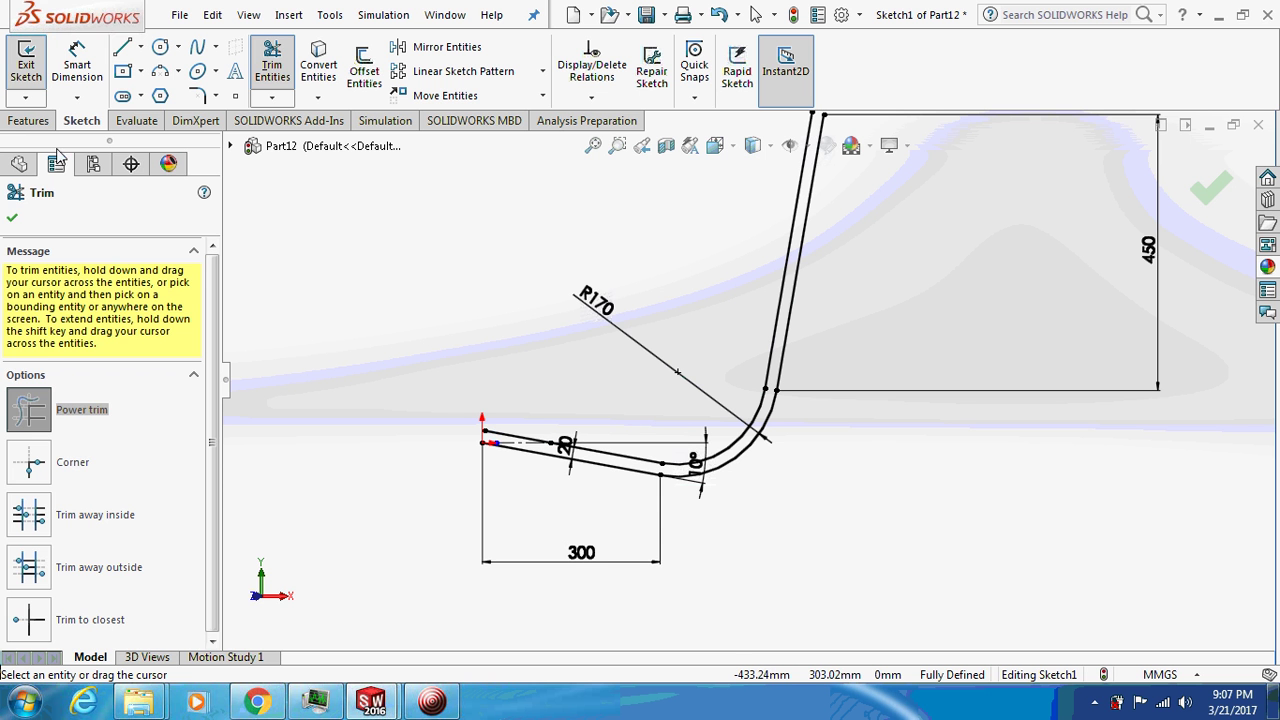
{"action": "left_click", "coordinate": [120, 50]}
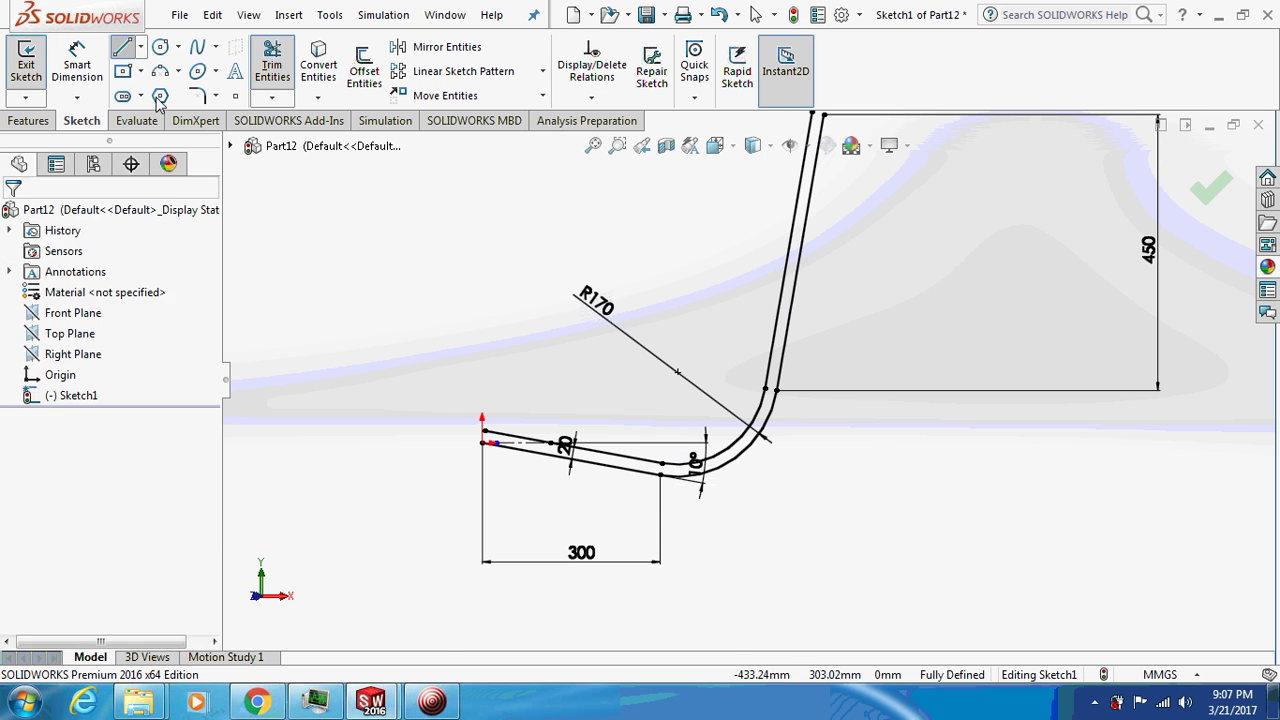
{"action": "left_click", "coordinate": [486, 436]}
{"action": "left_click", "coordinate": [487, 452]}
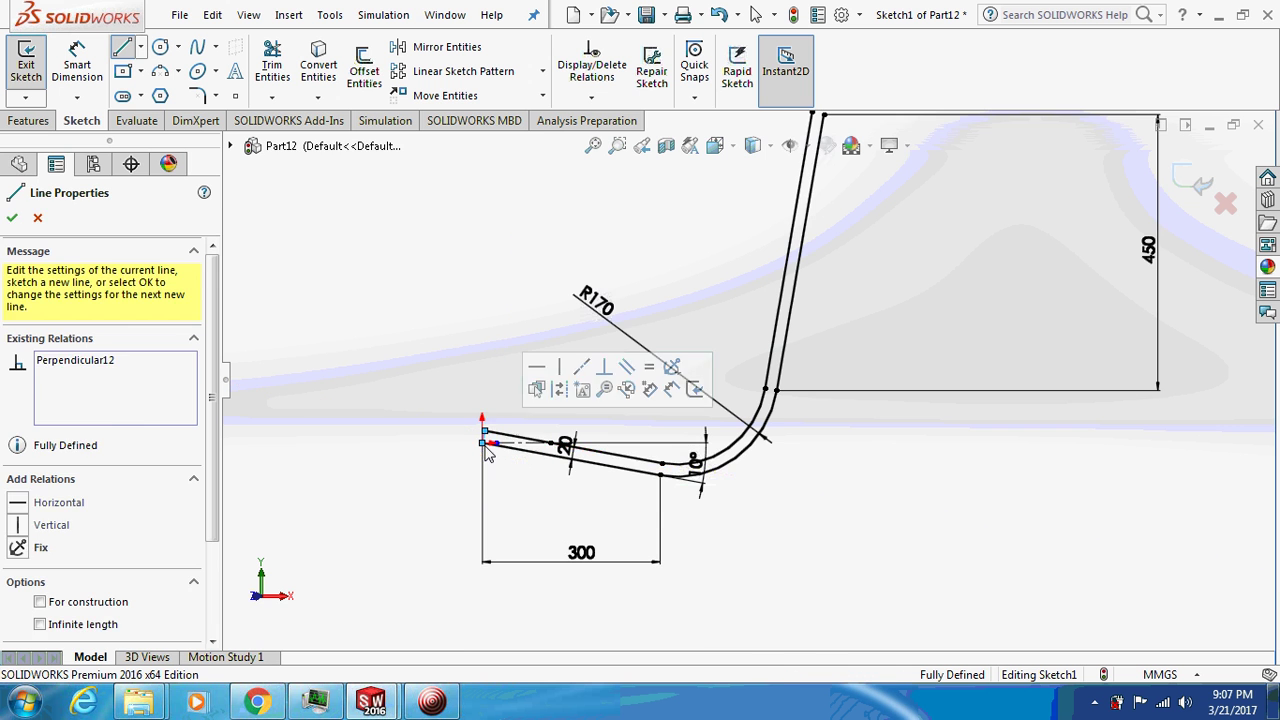
{"action": "key", "text": "Escape"}
{"action": "key", "text": "Escape"}
Step: Close the upper end of the backrest profile with a short horizontal line between the two steep lines
{"action": "scroll", "coordinate": [790, 178], "scroll_direction": "down", "scroll_amount": 3}
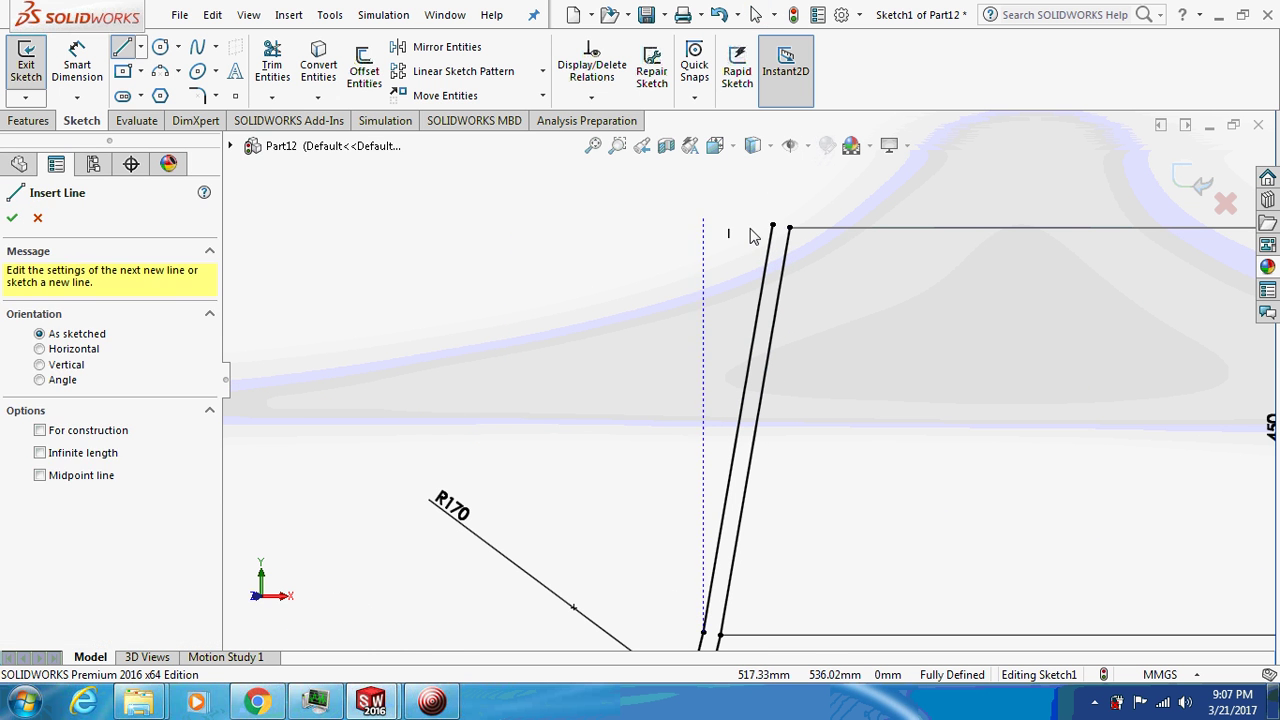
{"action": "left_click", "coordinate": [772, 228]}
{"action": "left_click", "coordinate": [789, 228]}
{"action": "key", "text": "Escape"}
{"action": "key", "text": "Escape"}
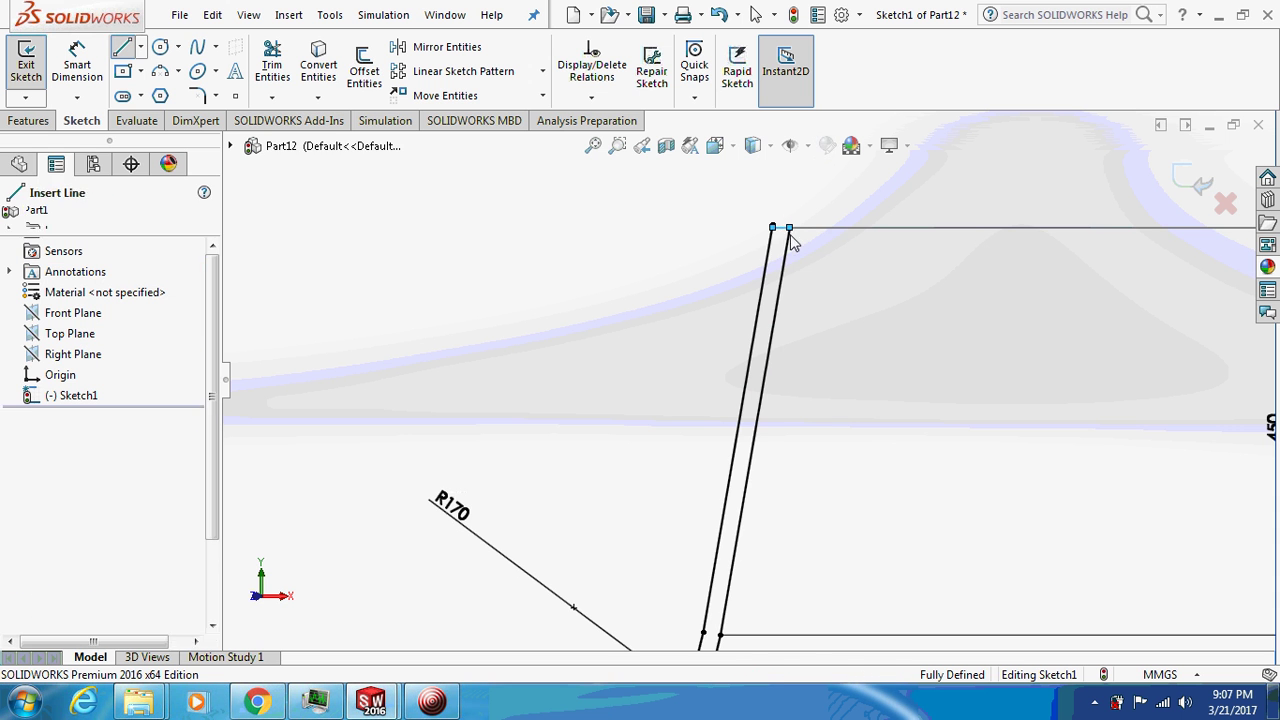
Step: Trim the short stub of the inner steep line that extends above the closing line at the backrest's upper end
{"action": "scroll", "coordinate": [854, 283], "scroll_direction": "down", "scroll_amount": 3}
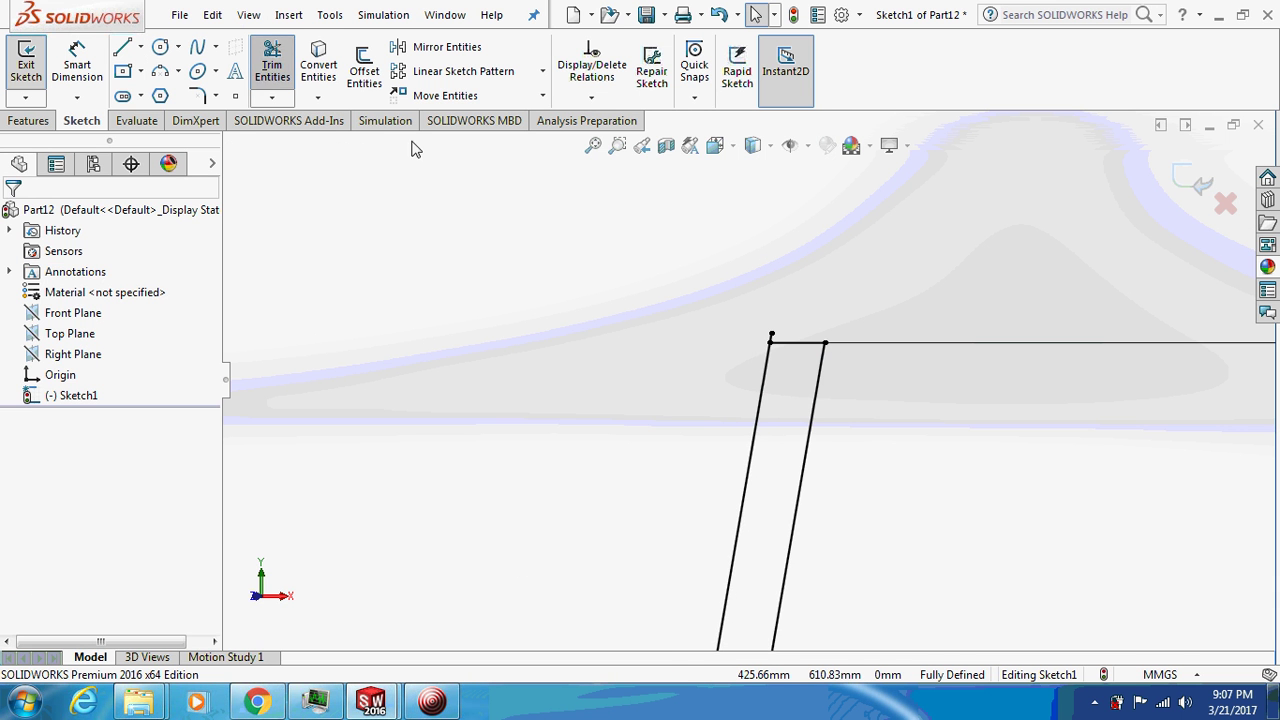
{"action": "left_click", "coordinate": [272, 66]}
{"action": "scroll", "coordinate": [730, 380], "scroll_direction": "up", "scroll_amount": 10}
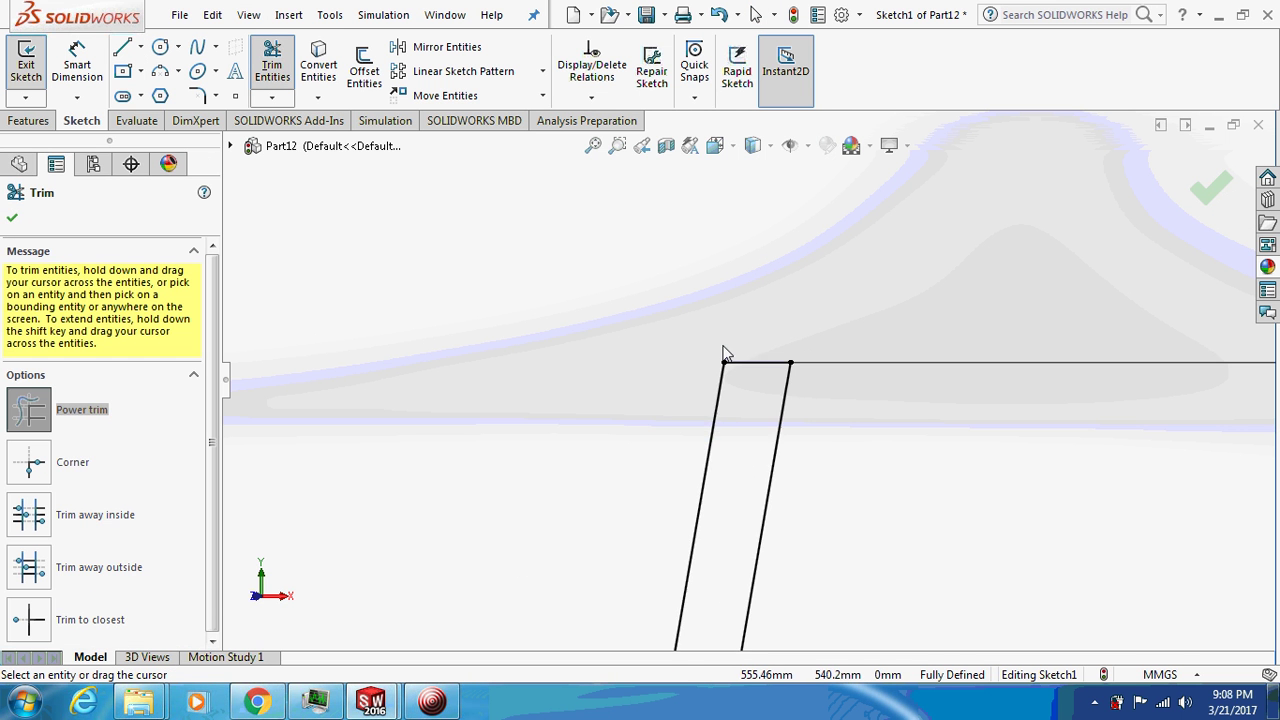
{"action": "scroll", "coordinate": [660, 455], "scroll_direction": "down", "scroll_amount": 1}
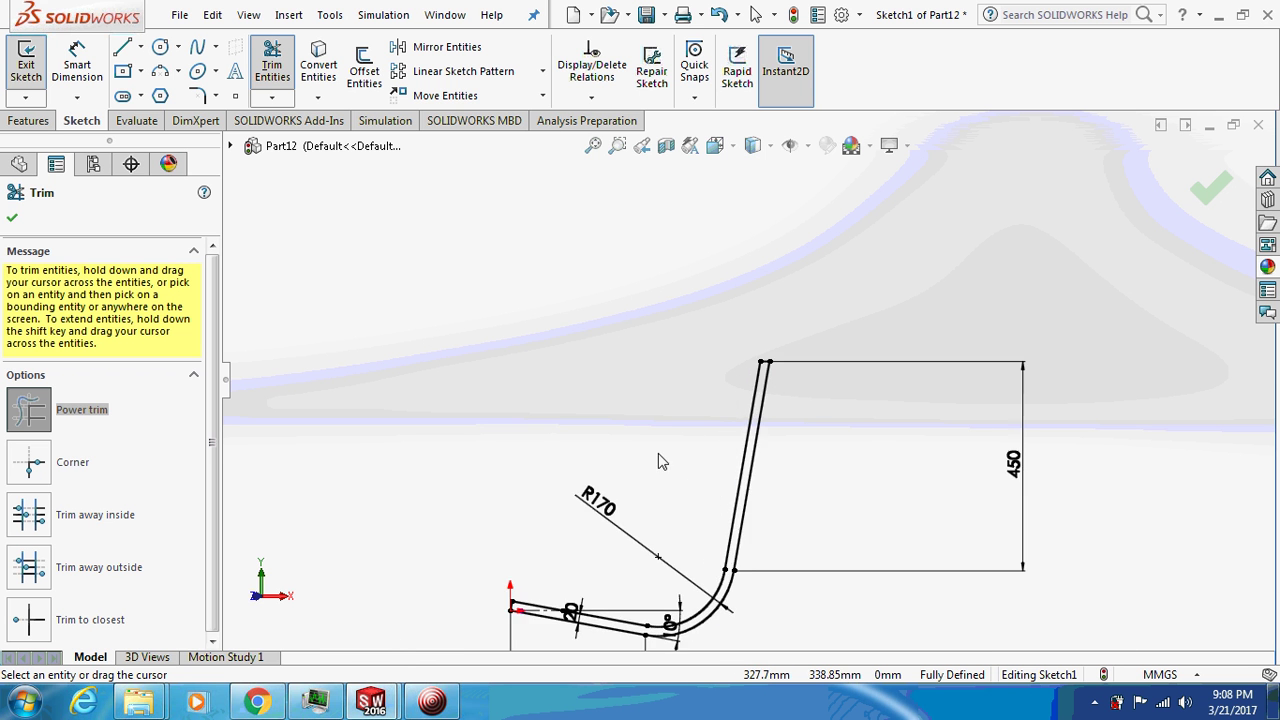
{"action": "scroll", "coordinate": [688, 426], "scroll_direction": "up", "scroll_amount": 2}
{"action": "scroll", "coordinate": [688, 426], "scroll_direction": "down", "scroll_amount": 4}
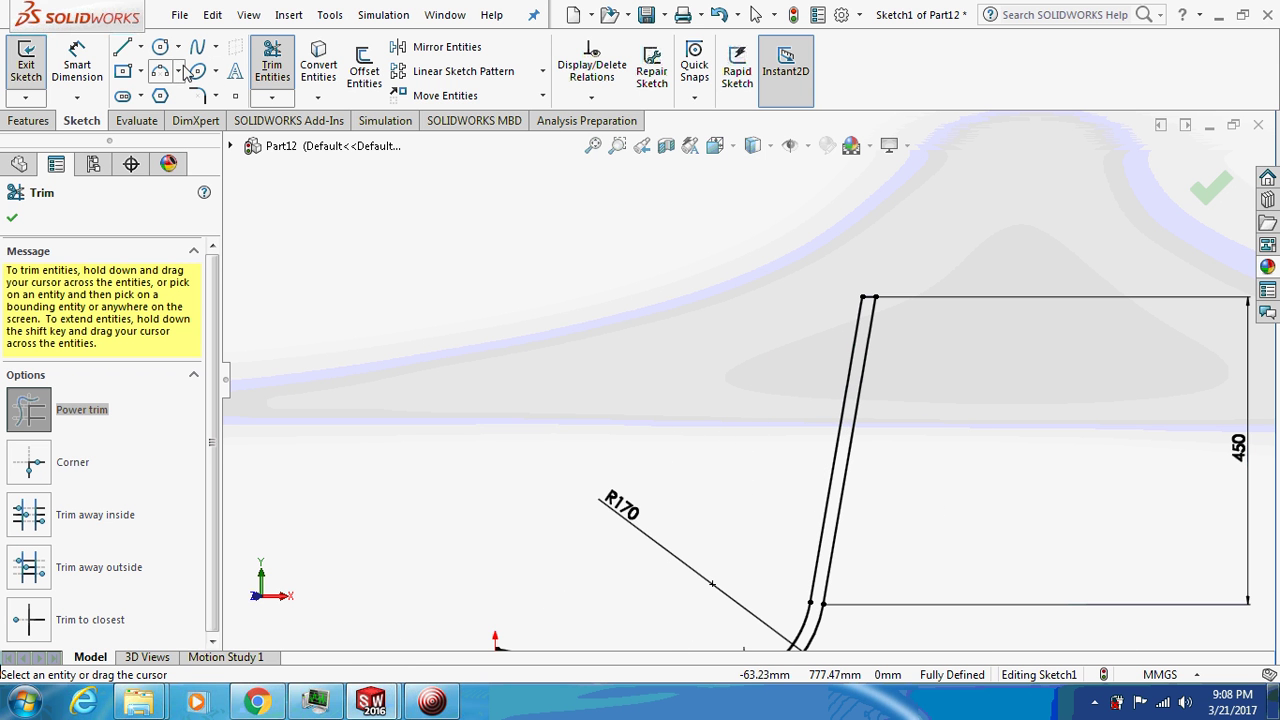
{"action": "left_click", "coordinate": [12, 217]}
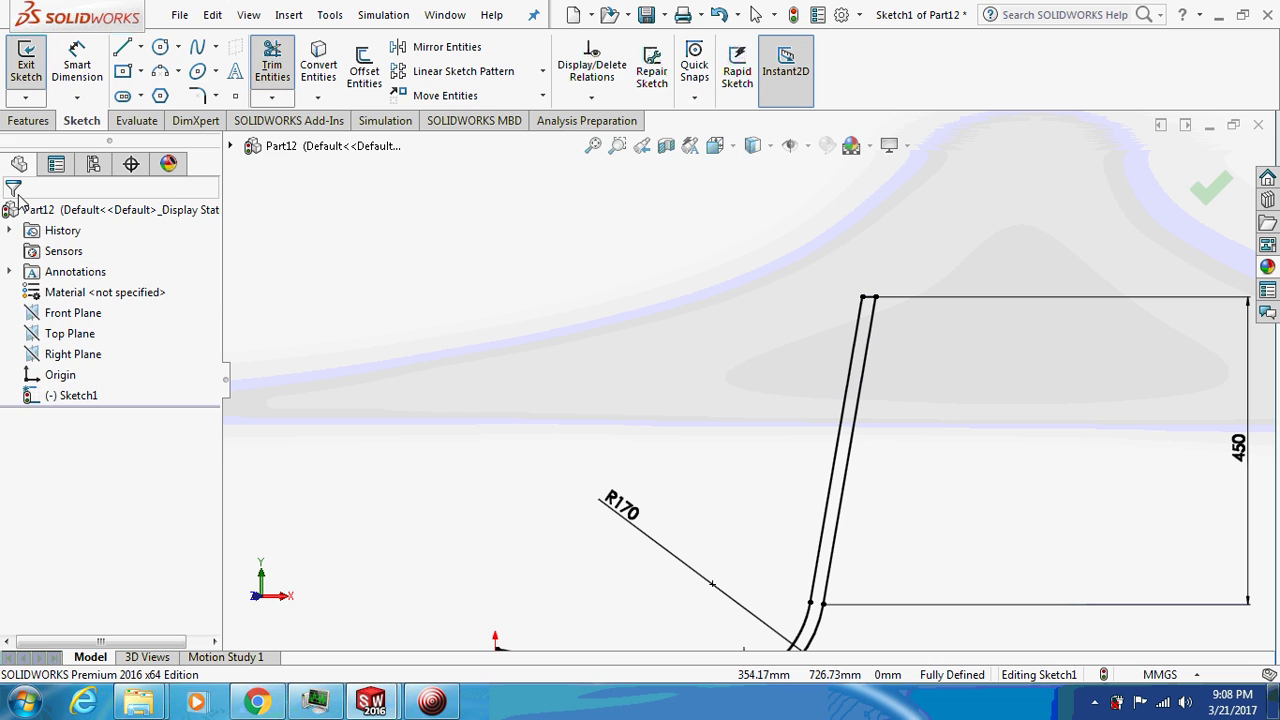
Step: Extrude the closed seat-and-backrest profile with a Blind depth of 50 mm
{"action": "left_click", "coordinate": [28, 120]}
{"action": "left_click", "coordinate": [33, 72]}
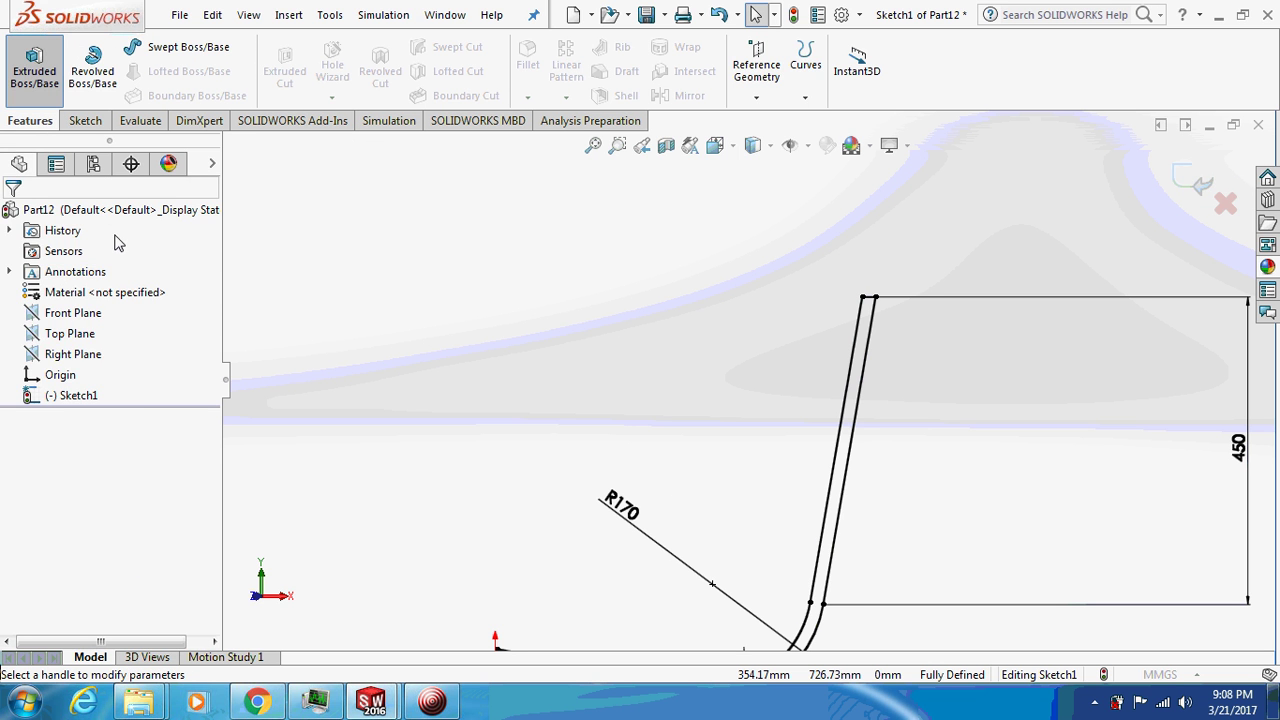
{"action": "type", "text": "50"}
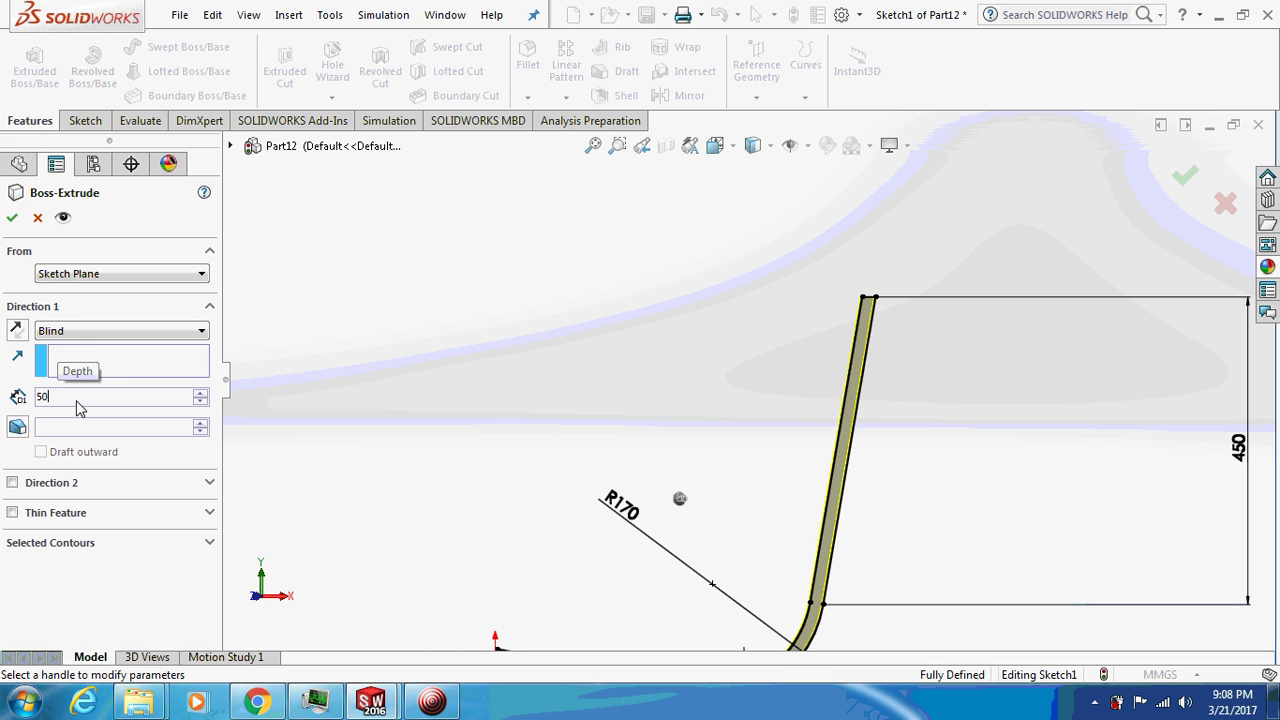
{"action": "key", "text": "Return"}
{"action": "left_click", "coordinate": [12, 217]}
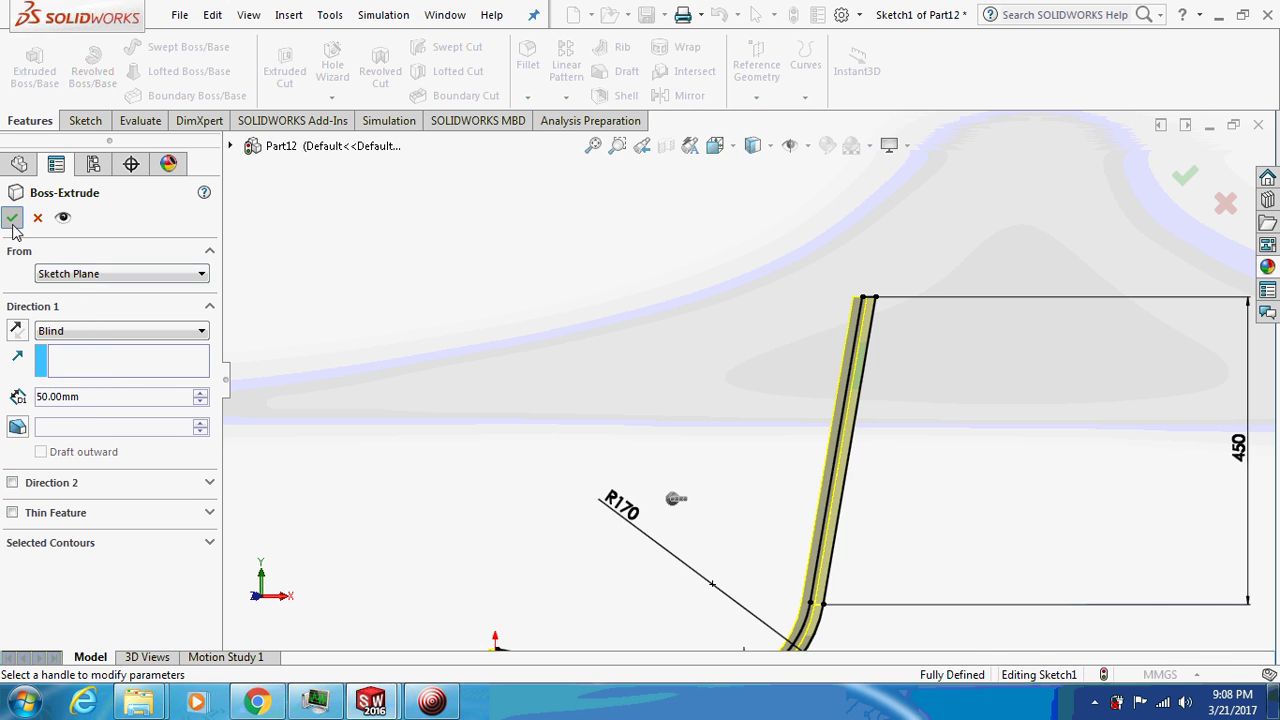
Step: Start a new sketch on the flat front side face of the extruded seat-and-backrest strip
{"action": "middle_click_drag", "start_coordinate": [760, 451], "coordinate": [698, 472]}
{"action": "scroll", "coordinate": [747, 510], "scroll_direction": "down", "scroll_amount": 5}
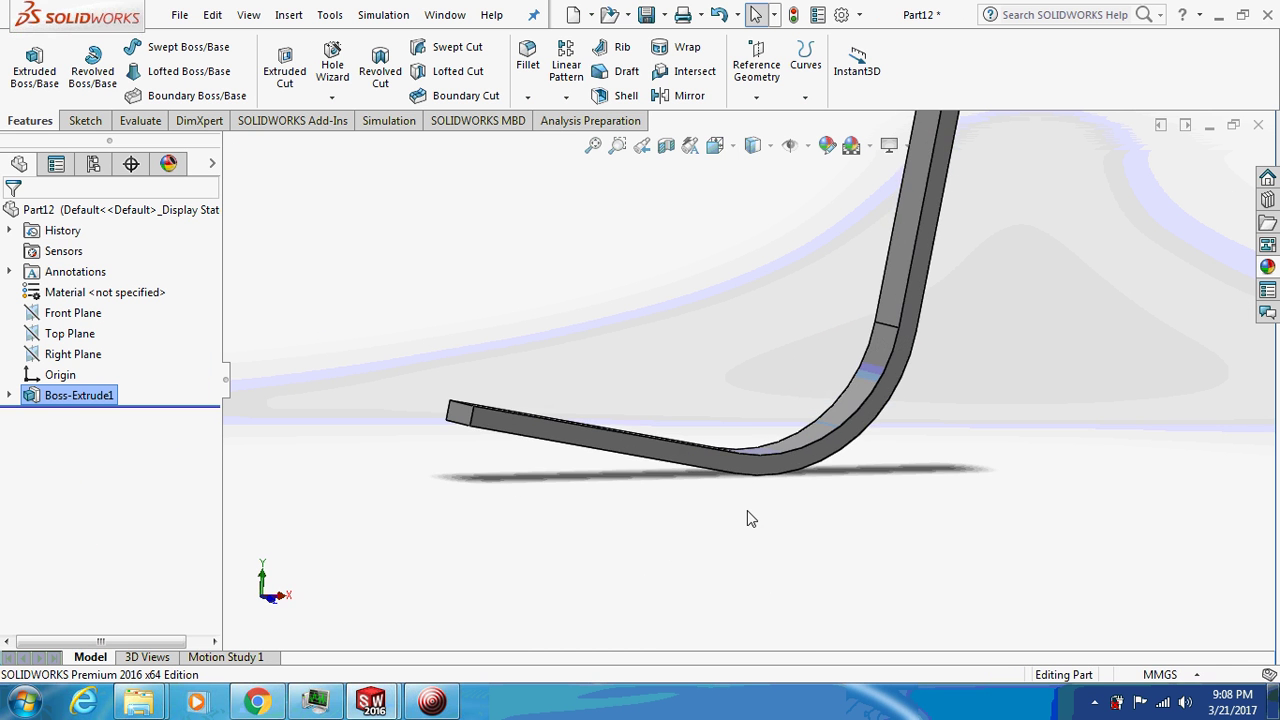
{"action": "left_click", "coordinate": [790, 468]}
{"action": "left_click", "coordinate": [860, 411]}
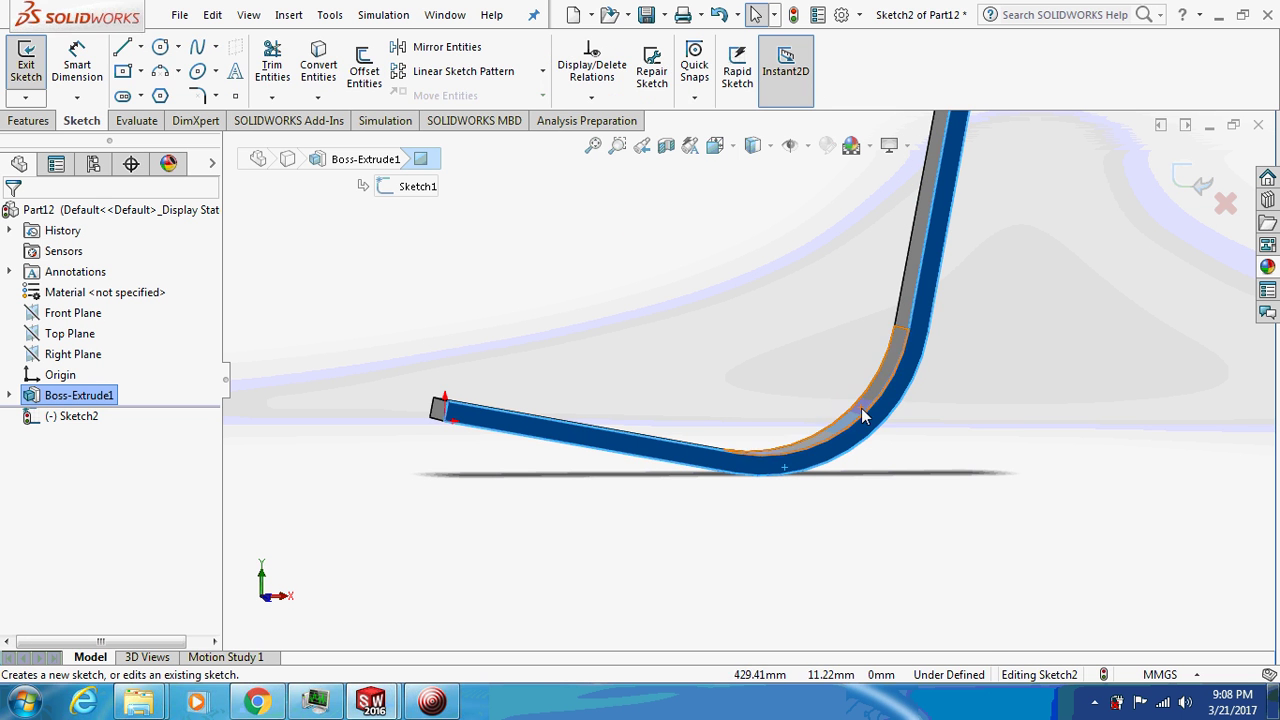
{"action": "left_click", "coordinate": [729, 150]}
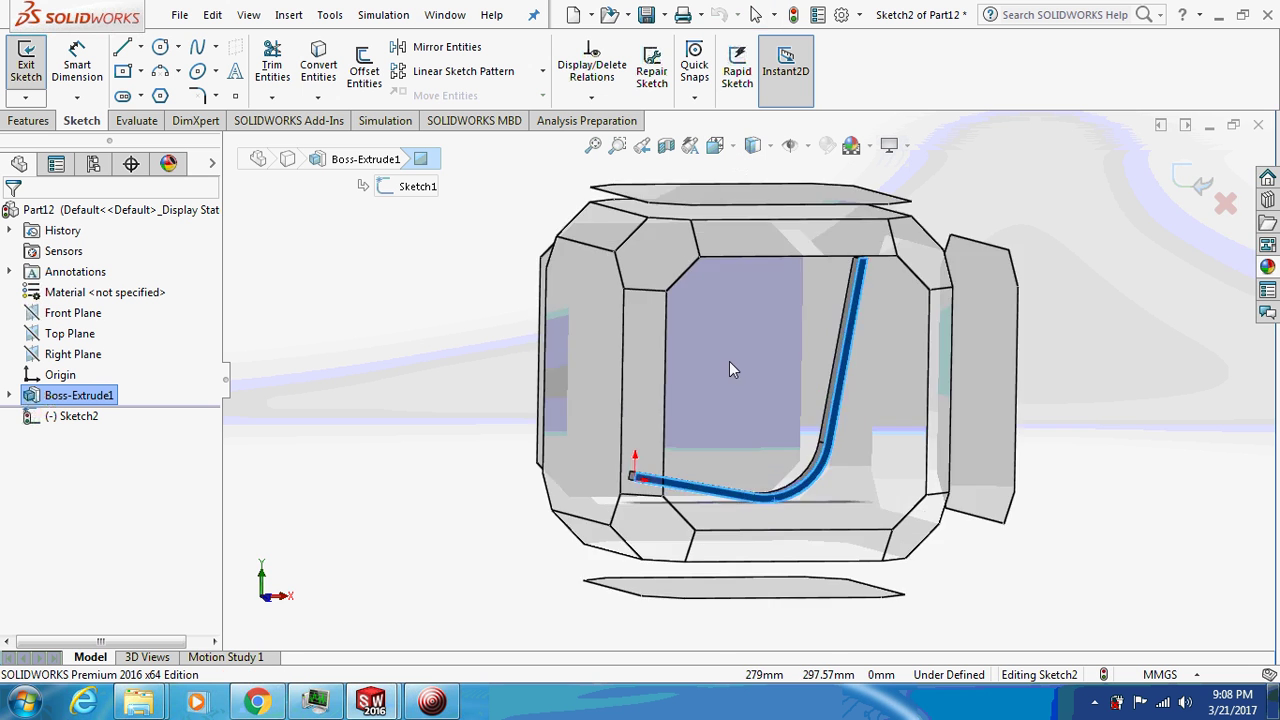
{"action": "left_click", "coordinate": [729, 362]}
Step: Sketch a three-point arc of about 16.5 mm radius, from the seat end's upper corner to its upper edge, bulging down into the strip
{"action": "scroll", "coordinate": [697, 452], "scroll_direction": "down", "scroll_amount": 5}
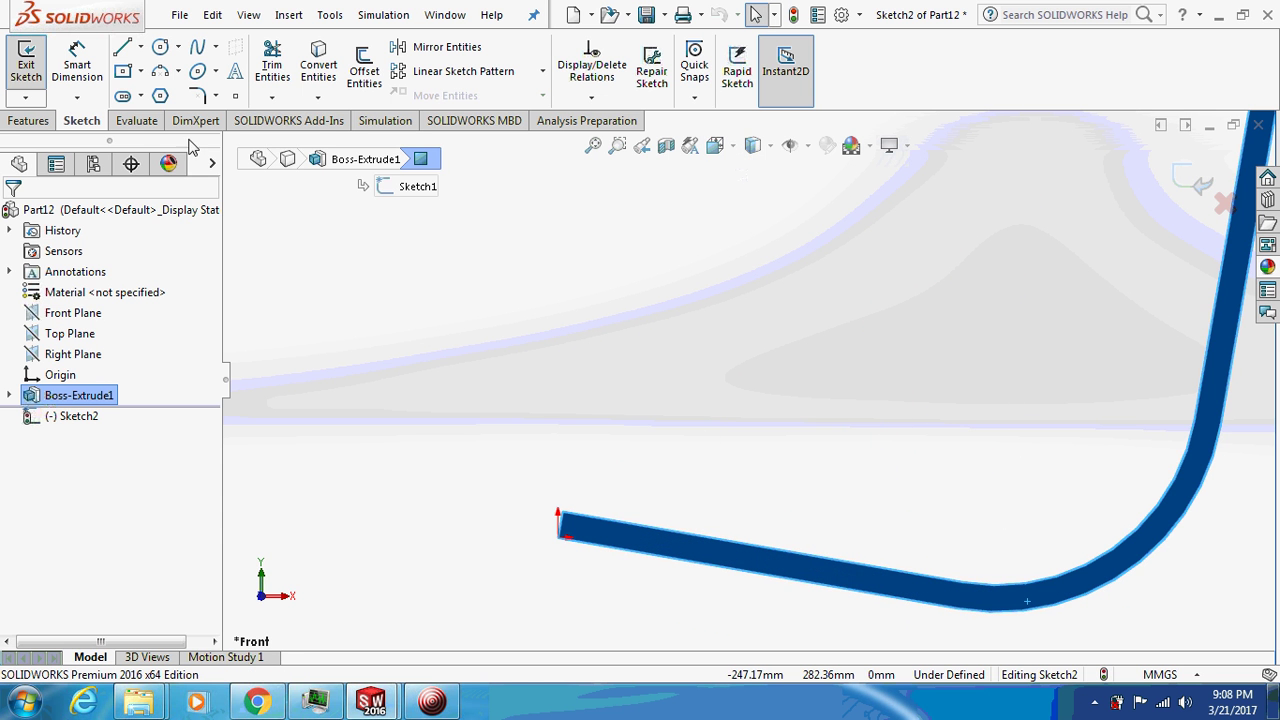
{"action": "left_click", "coordinate": [177, 71]}
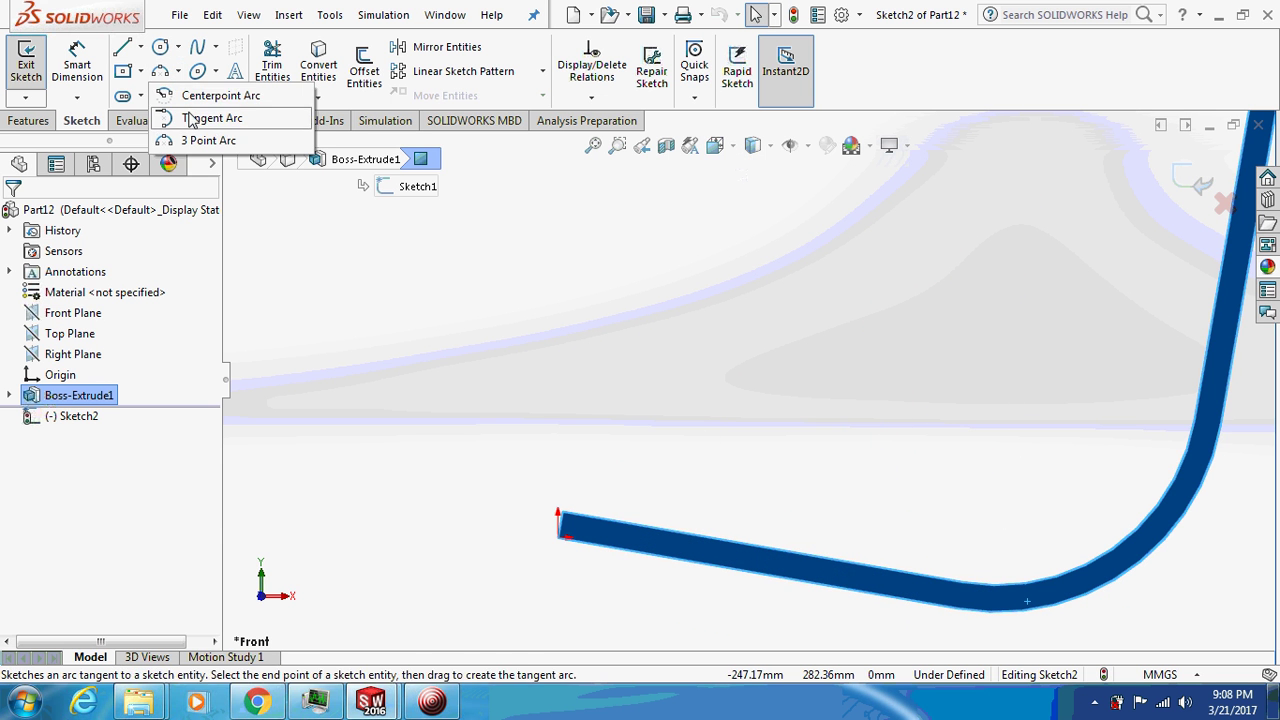
{"action": "left_click", "coordinate": [206, 137]}
{"action": "scroll", "coordinate": [594, 520], "scroll_direction": "down", "scroll_amount": 2}
{"action": "scroll", "coordinate": [617, 500], "scroll_direction": "up", "scroll_amount": 2}
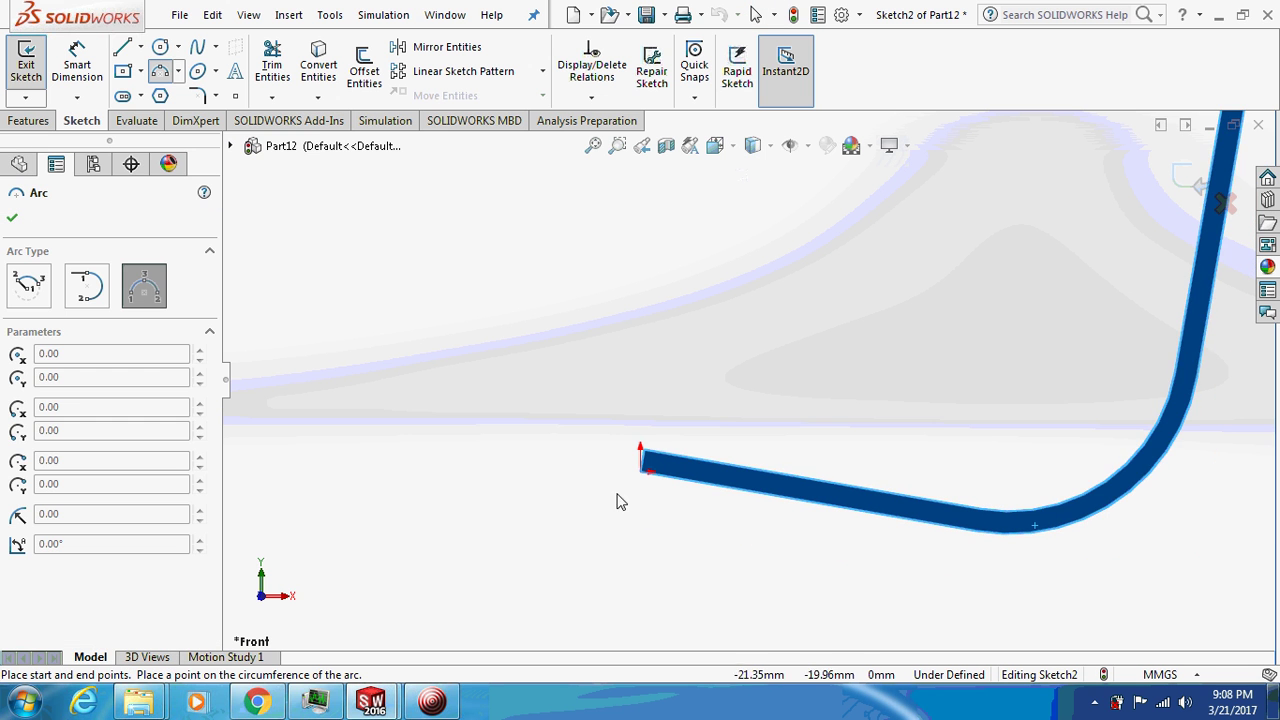
{"action": "scroll", "coordinate": [651, 456], "scroll_direction": "down", "scroll_amount": 1}
{"action": "scroll", "coordinate": [665, 440], "scroll_direction": "down", "scroll_amount": 3}
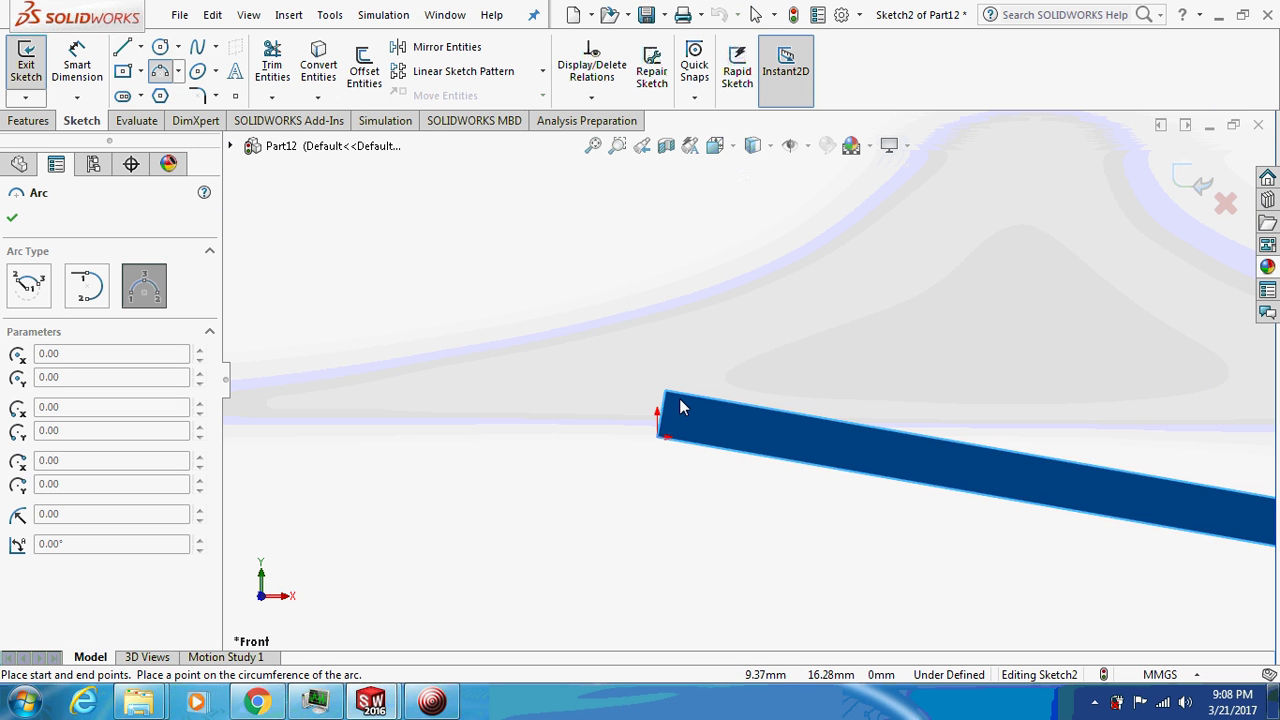
{"action": "left_click", "coordinate": [666, 392]}
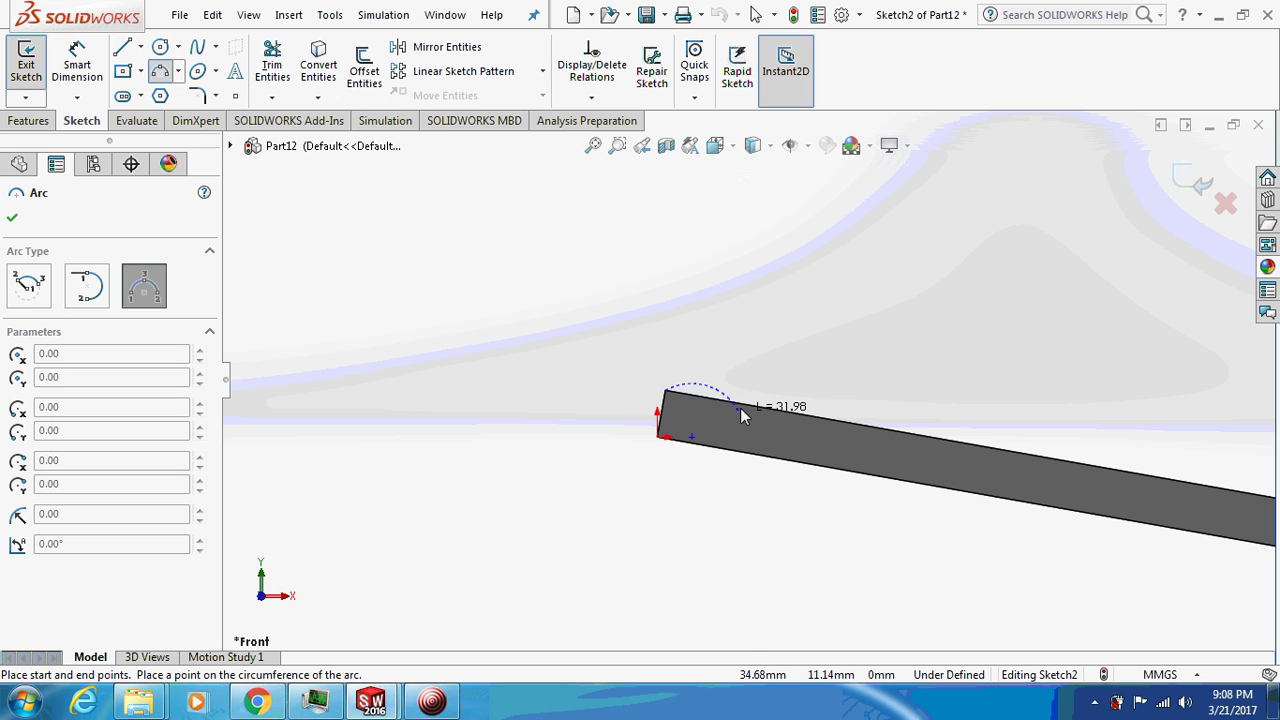
{"action": "left_click", "coordinate": [740, 407]}
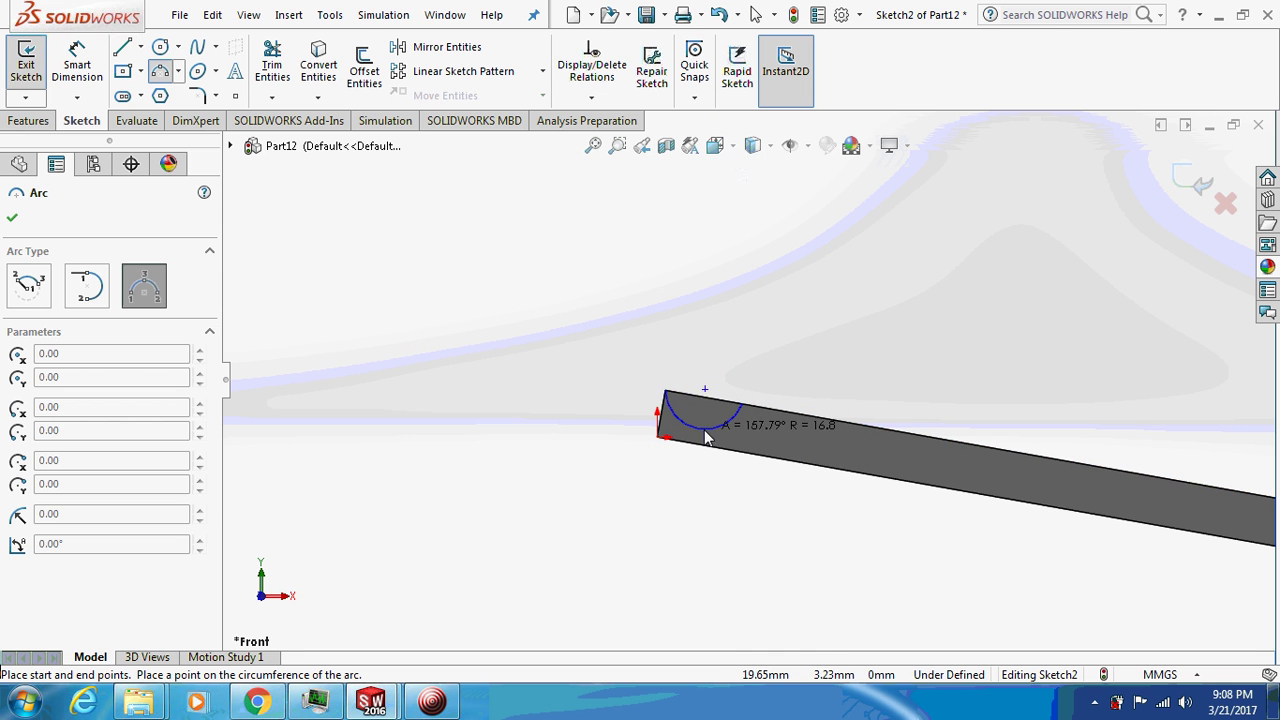
{"action": "left_click", "coordinate": [697, 443]}
{"action": "key", "text": "Escape"}
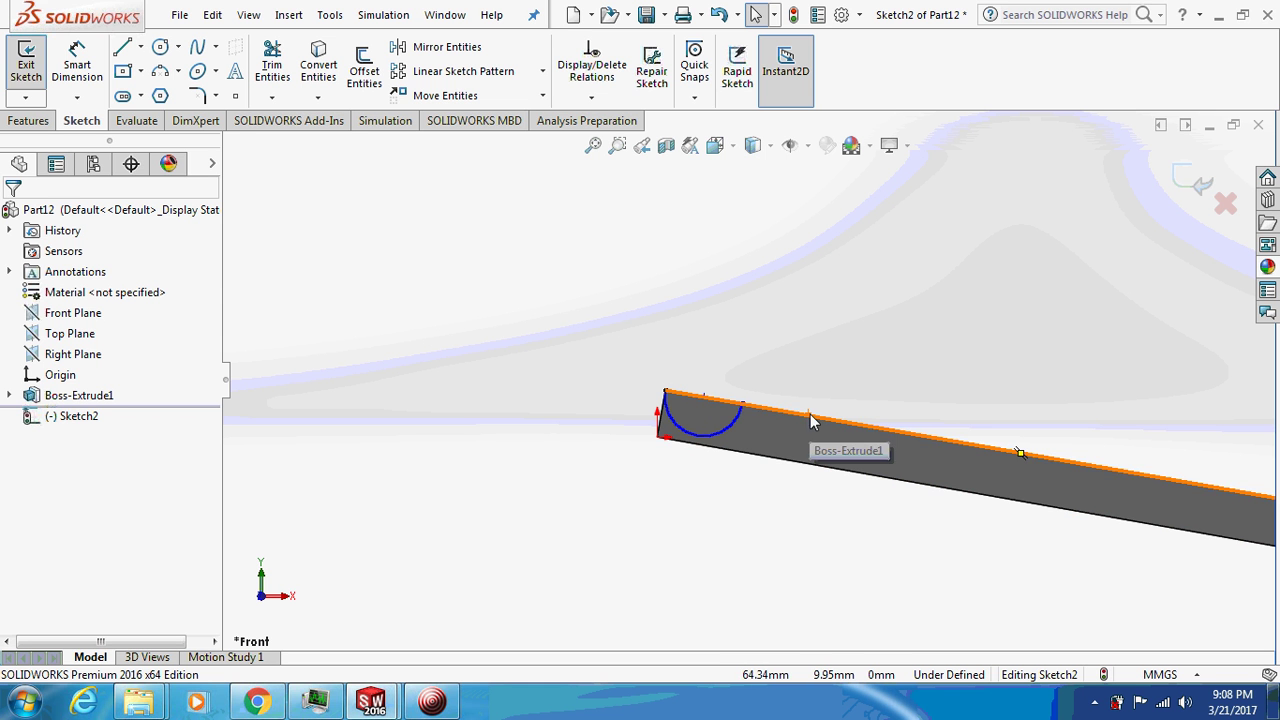
Step: Dimension the arc at the seat end with a radius of 8 mm
{"action": "left_click", "coordinate": [77, 50]}
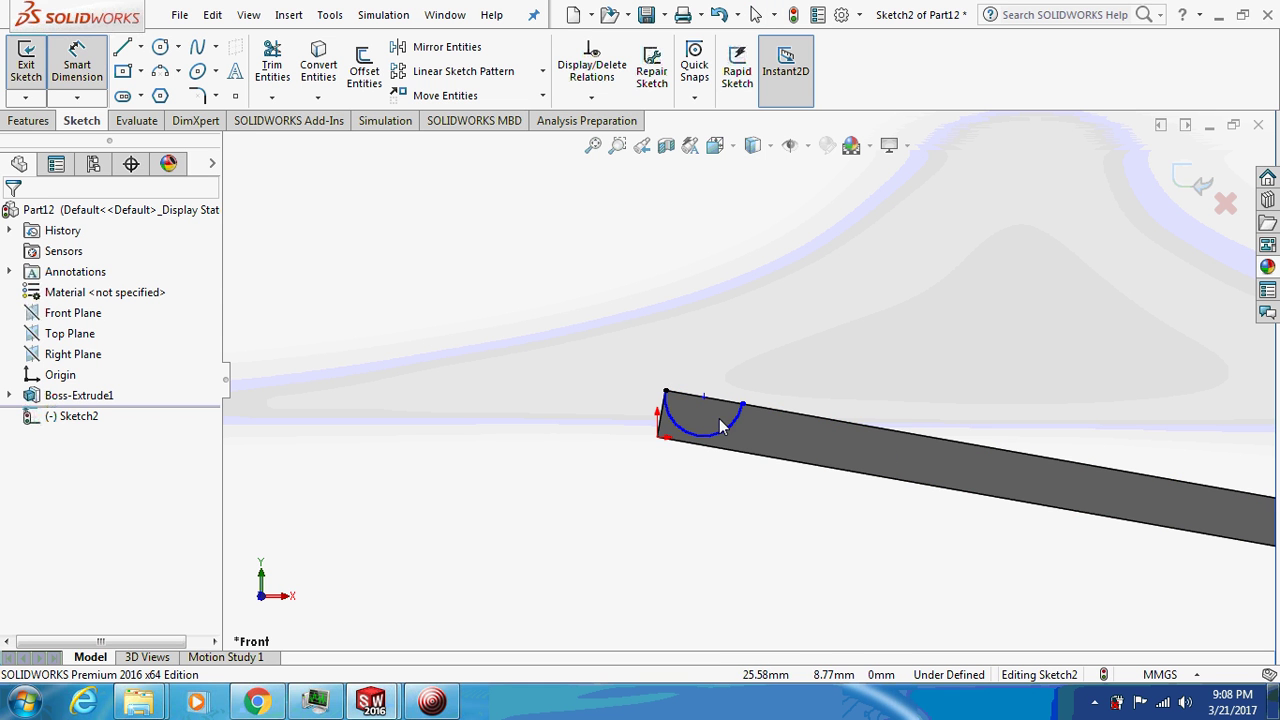
{"action": "left_click", "coordinate": [725, 428]}
{"action": "left_click", "coordinate": [723, 323]}
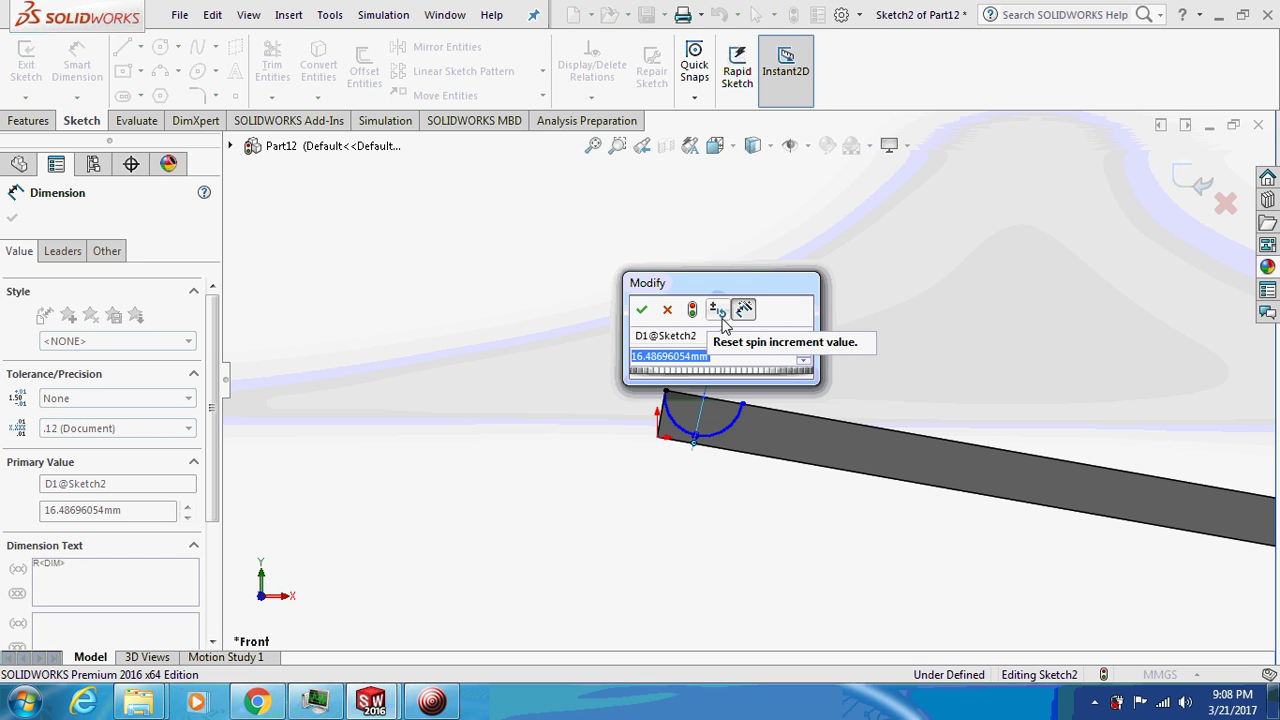
{"action": "type", "text": "8"}
{"action": "key", "text": "Return"}
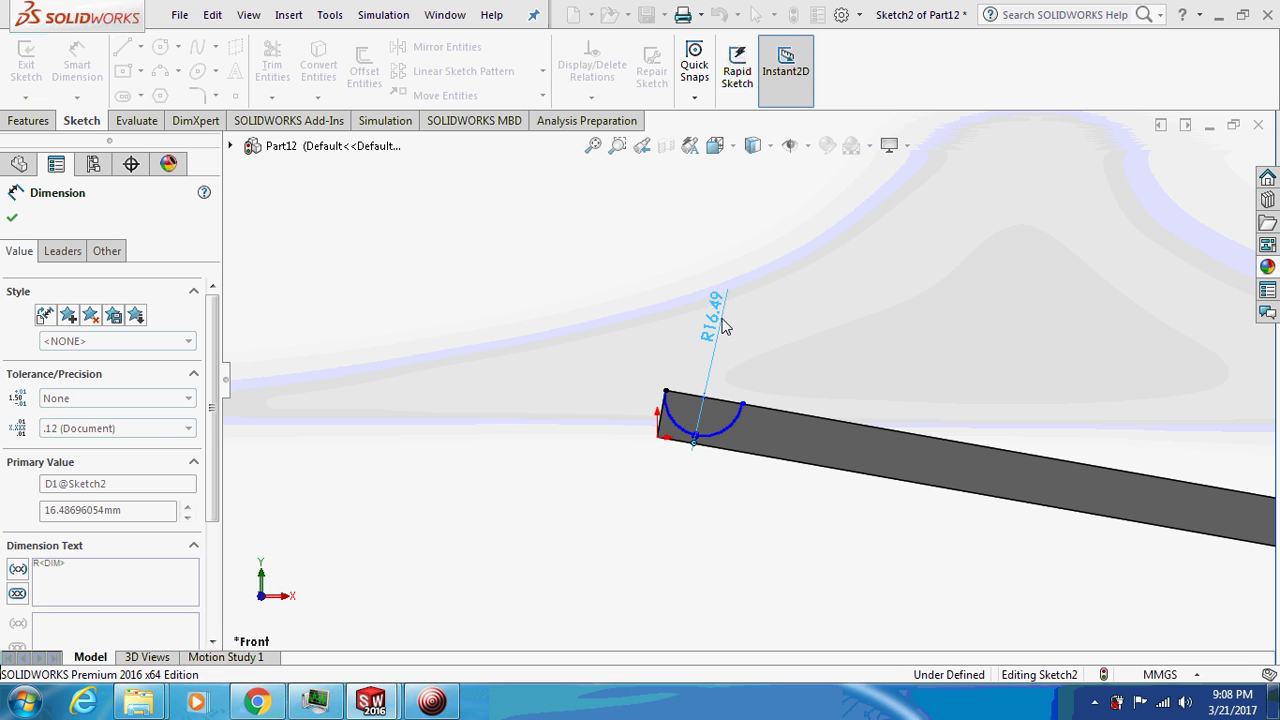
{"action": "scroll", "coordinate": [720, 396], "scroll_direction": "down", "scroll_amount": 3}
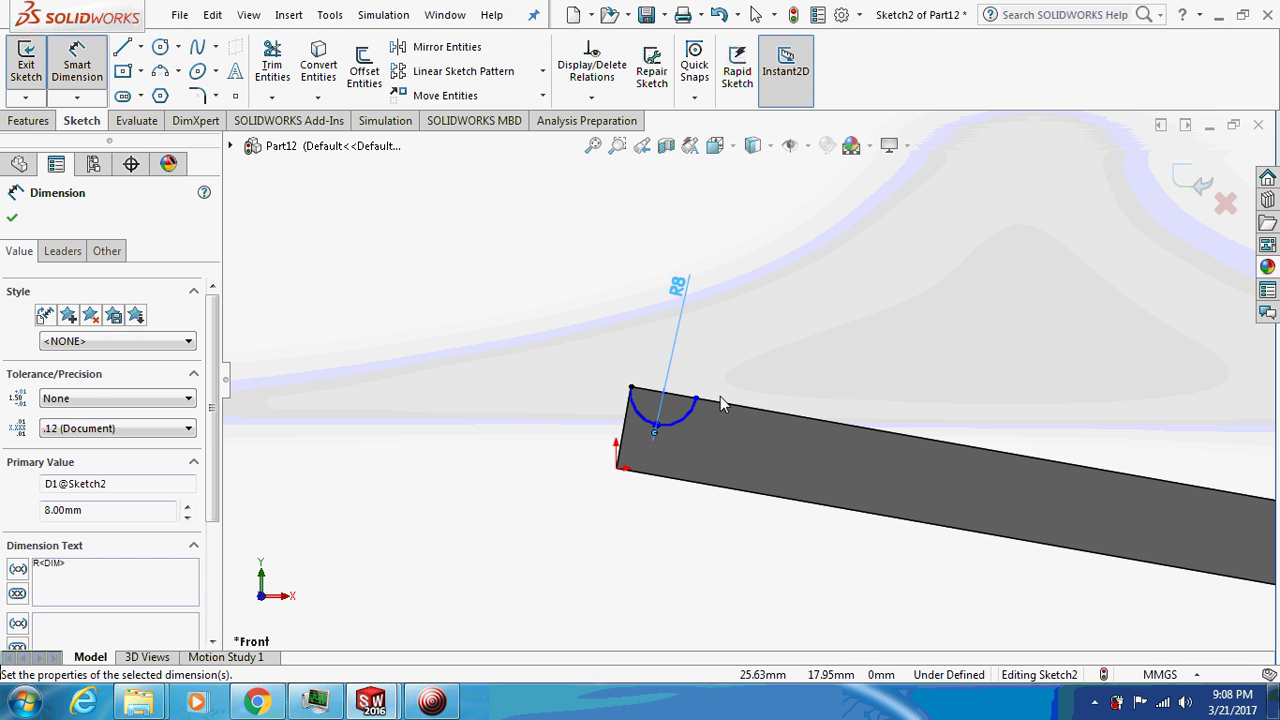
Step: Close the seat-end arc with a straight line between its two endpoints along the strip's upper edge
{"action": "left_click", "coordinate": [140, 47]}
{"action": "left_click", "coordinate": [123, 47]}
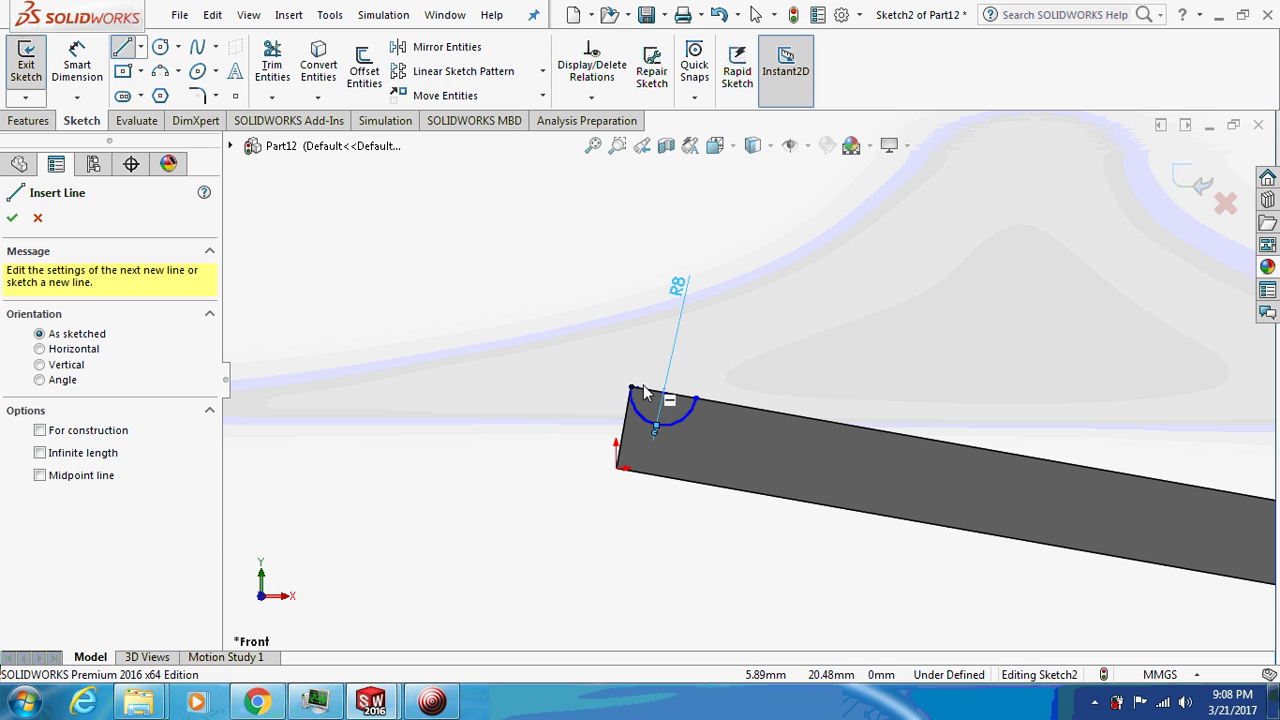
{"action": "mouse_move", "coordinate": [631, 387]}
{"action": "left_mouse_down"}
{"action": "mouse_move", "coordinate": [728, 408]}
{"action": "mouse_move", "coordinate": [697, 399]}
{"action": "left_mouse_up"}
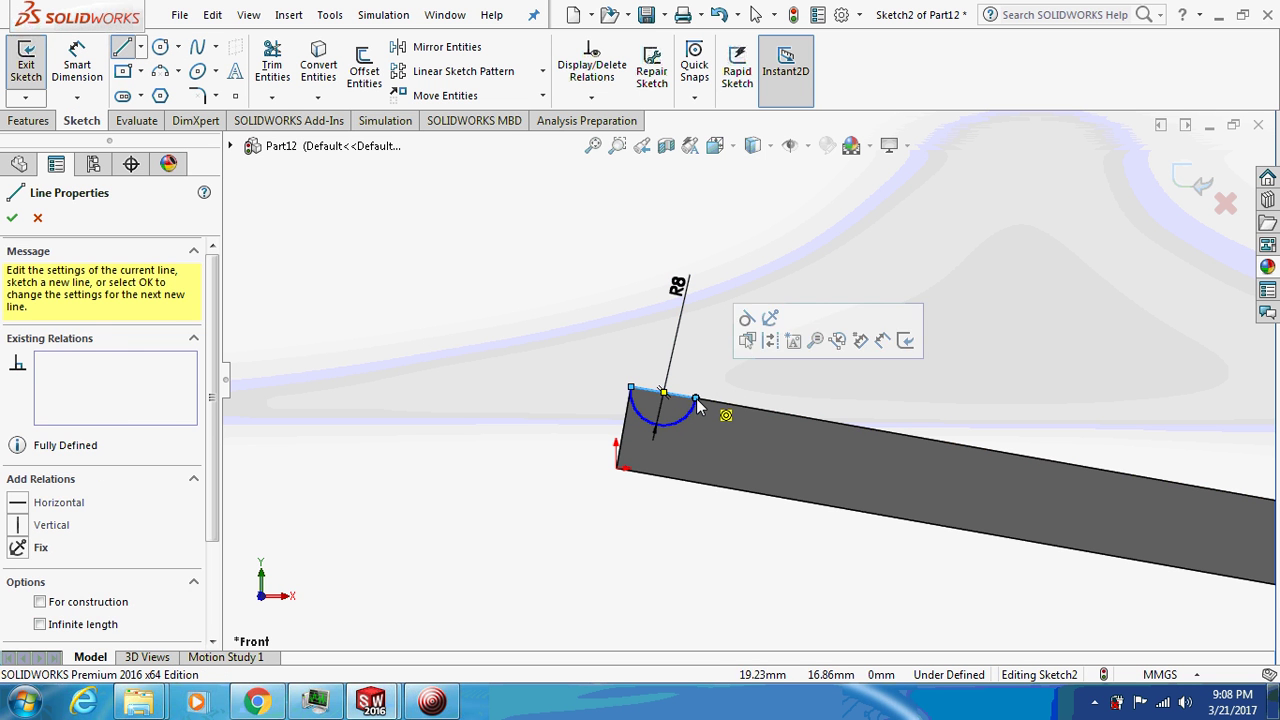
{"action": "key", "text": "Escape"}
{"action": "key", "text": "Escape"}
Step: Cut the half-round notch through the seat end with an Extruded Cut, Blind depth 70 mm
{"action": "left_click", "coordinate": [29, 120]}
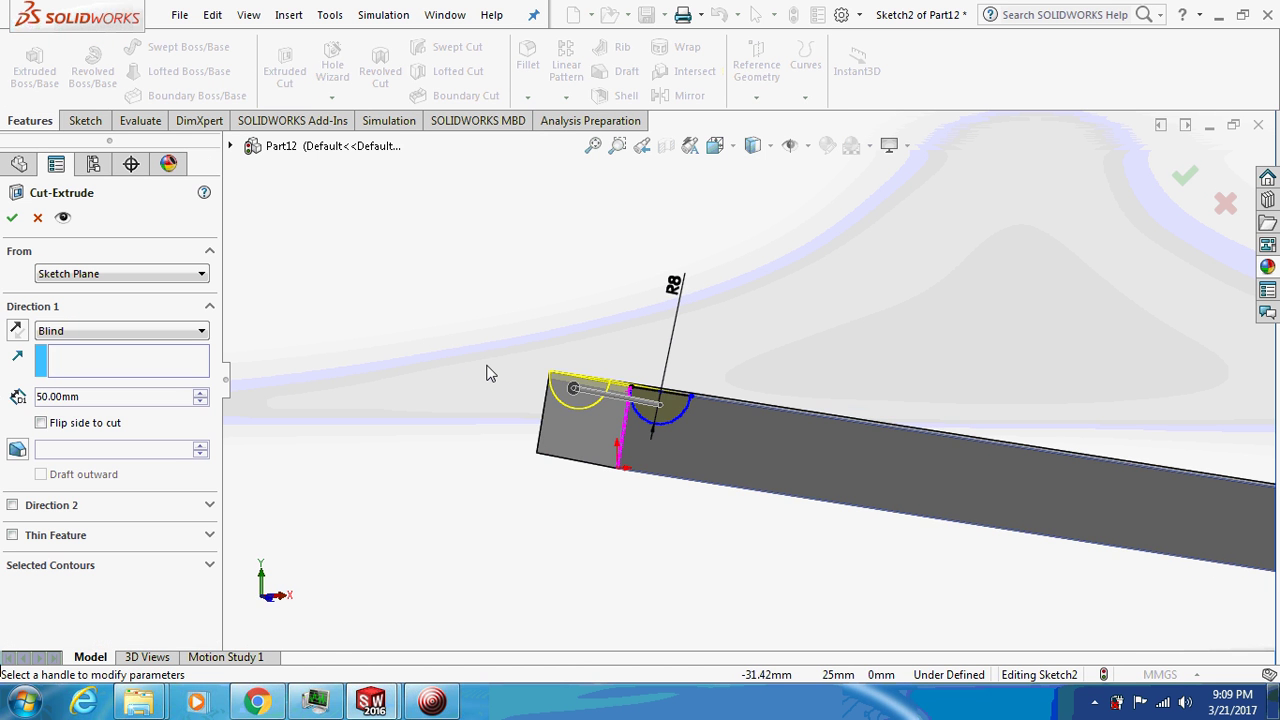
{"action": "left_click", "coordinate": [200, 392]}
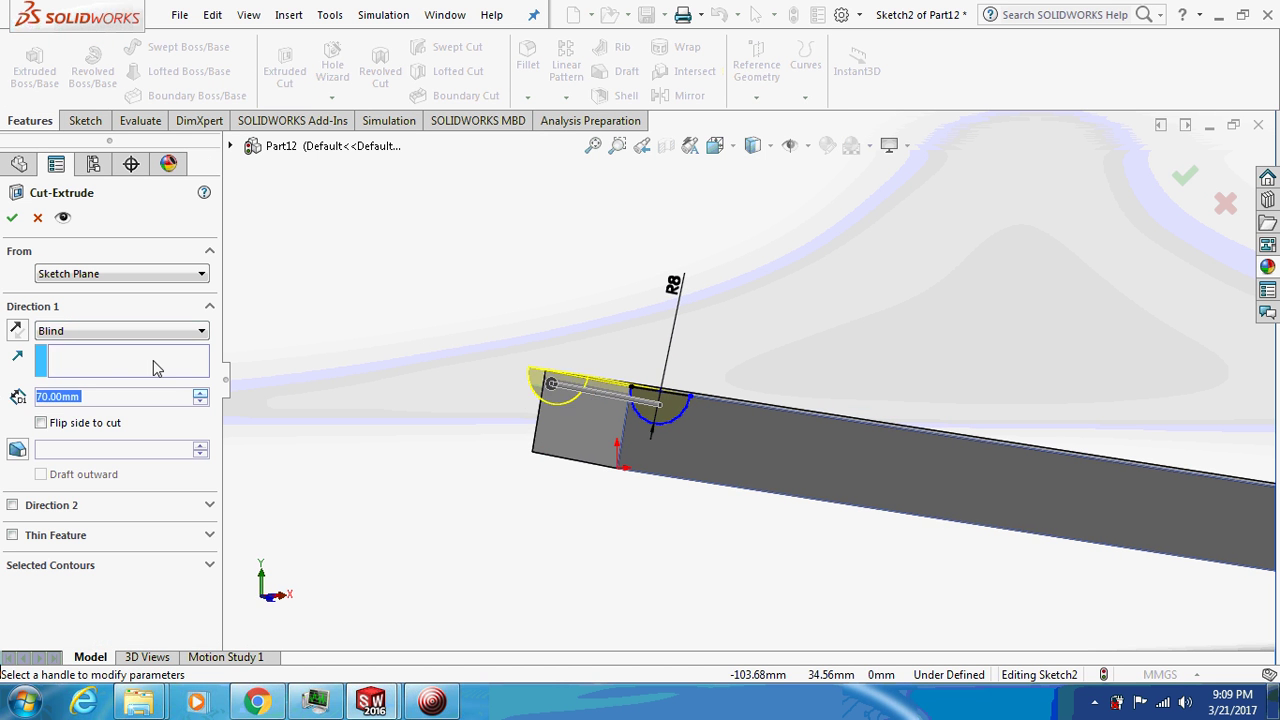
{"action": "left_click", "coordinate": [200, 392]}
{"action": "key", "text": "Return"}
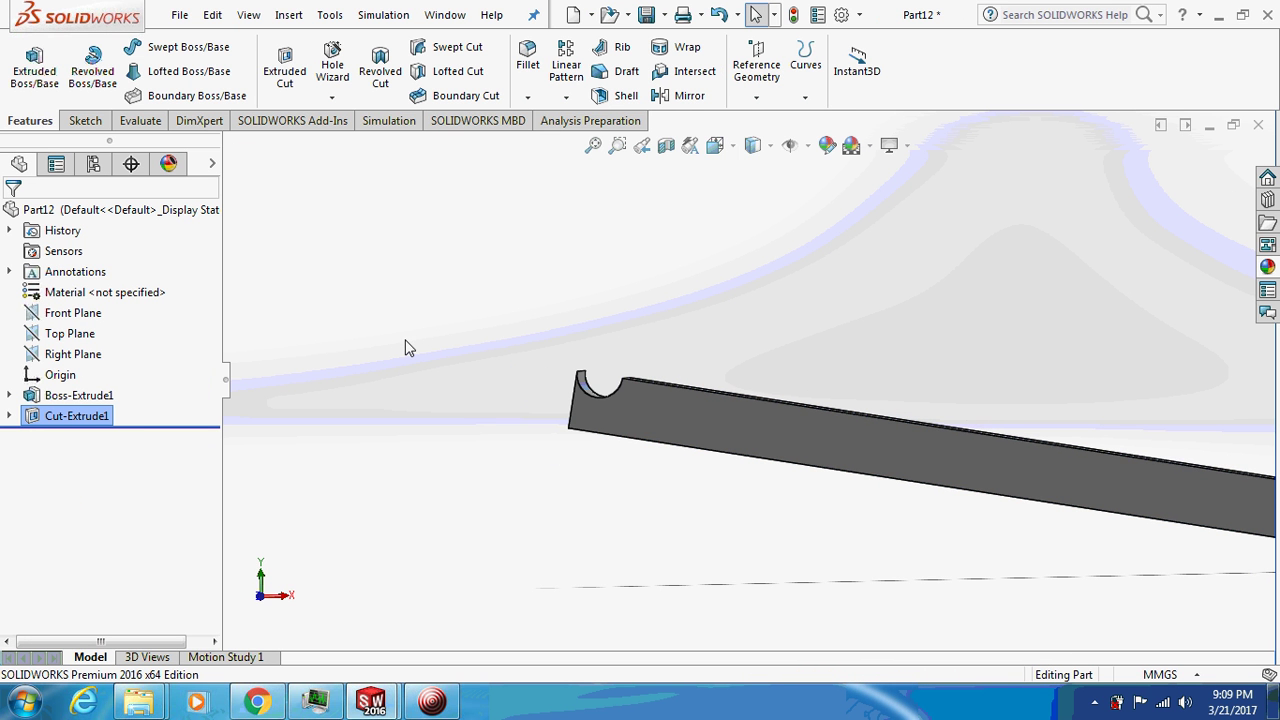
Step: Repeat the notch along the seat's straight upper edge with a Curve Driven Pattern of 10 instances at 35 mm spacing
{"action": "left_click", "coordinate": [566, 97]}
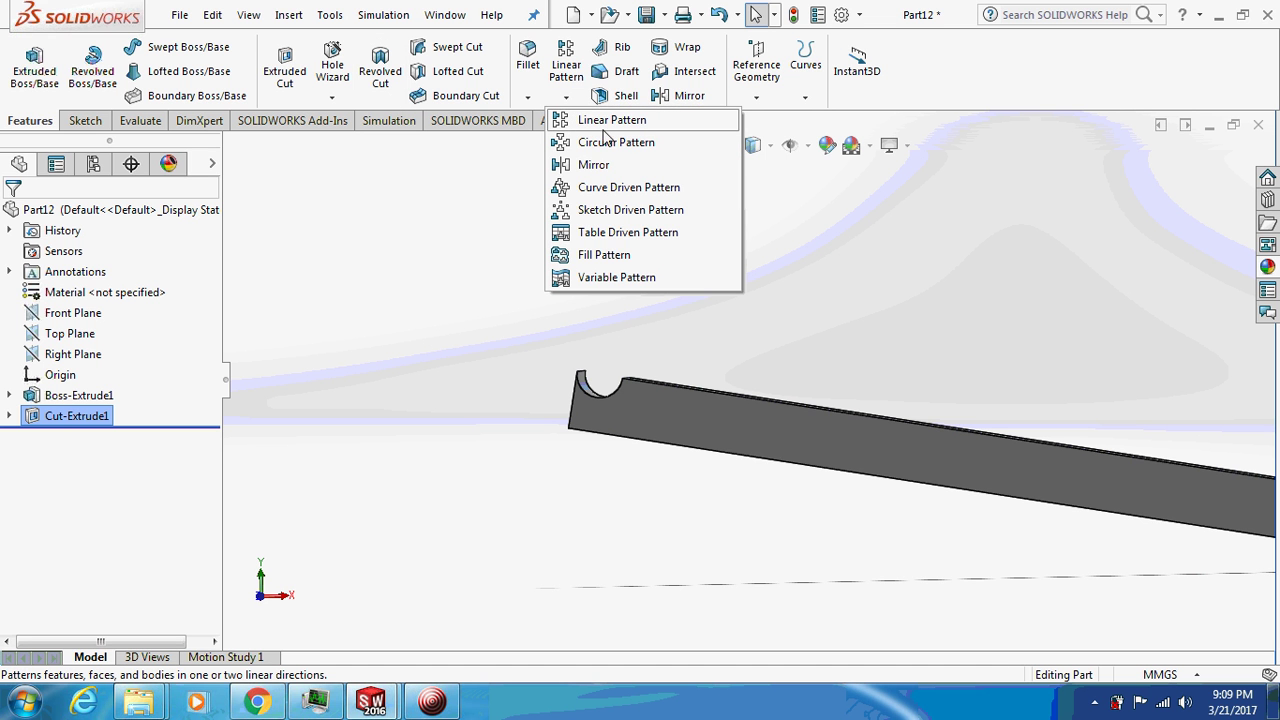
{"action": "left_click", "coordinate": [617, 188]}
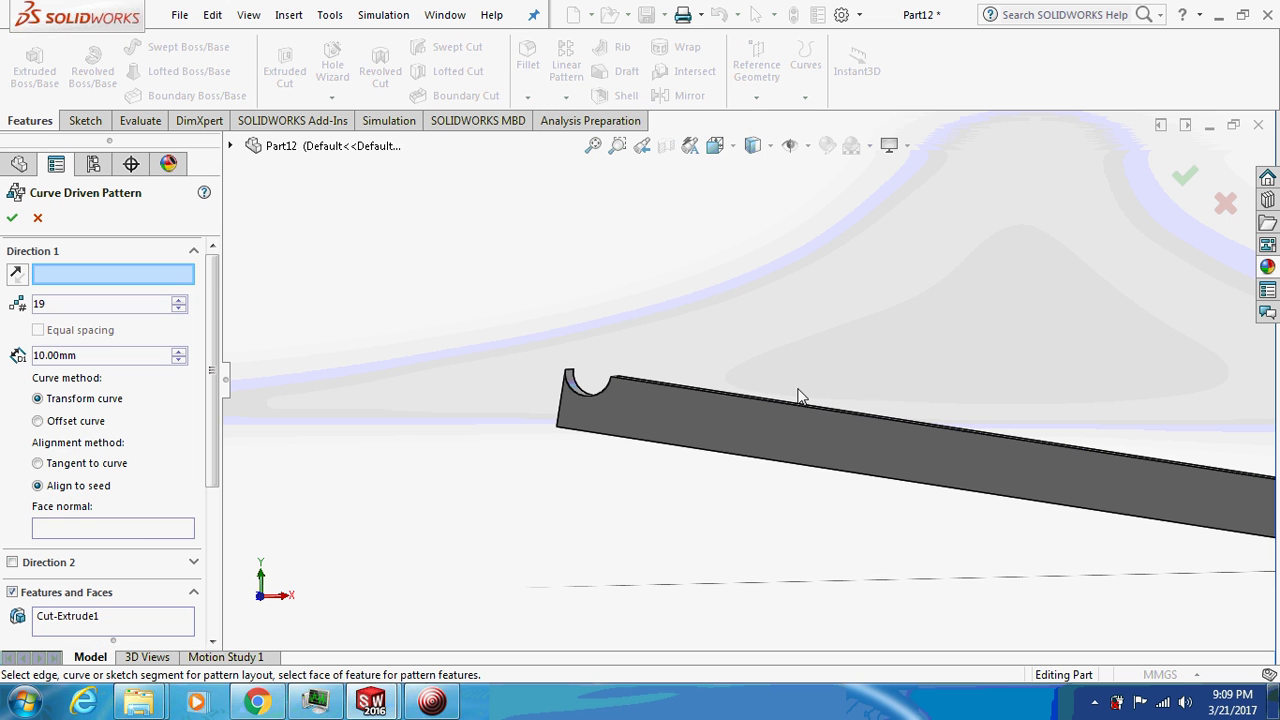
{"action": "left_click", "coordinate": [793, 401]}
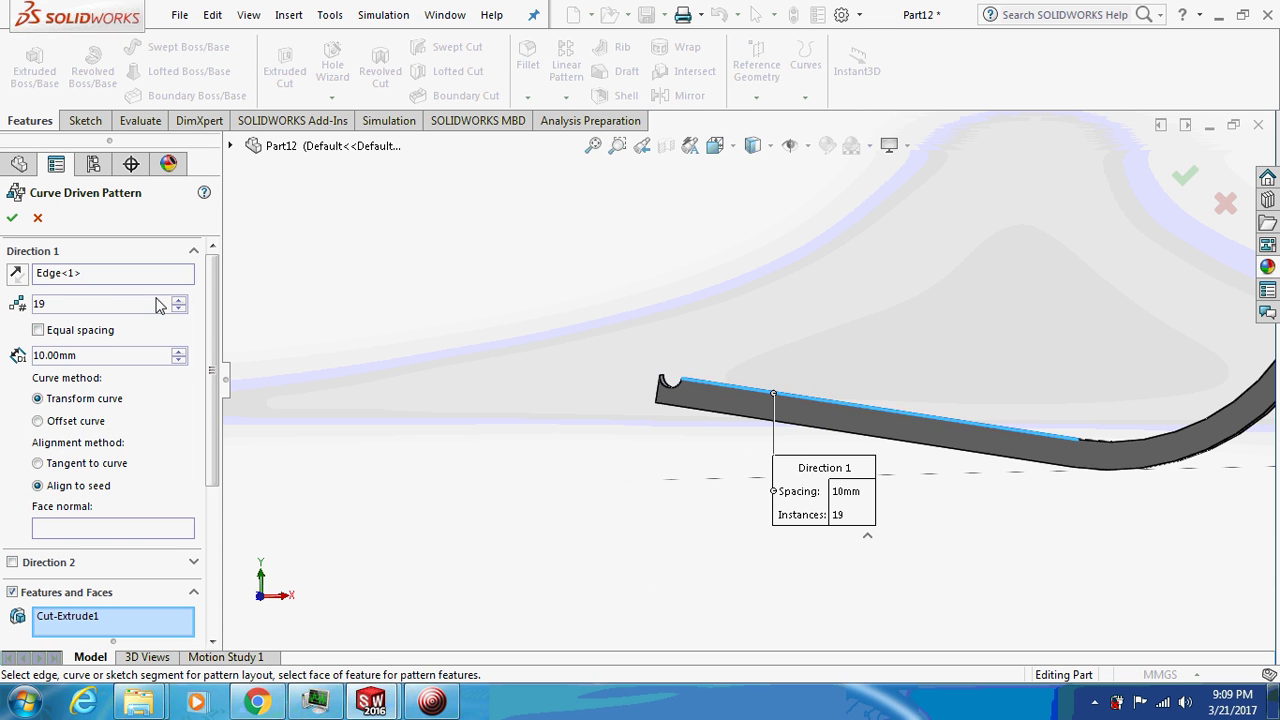
{"action": "left_click", "coordinate": [80, 280]}
{"action": "right_click", "coordinate": [80, 280]}
{"action": "left_click", "coordinate": [127, 310]}
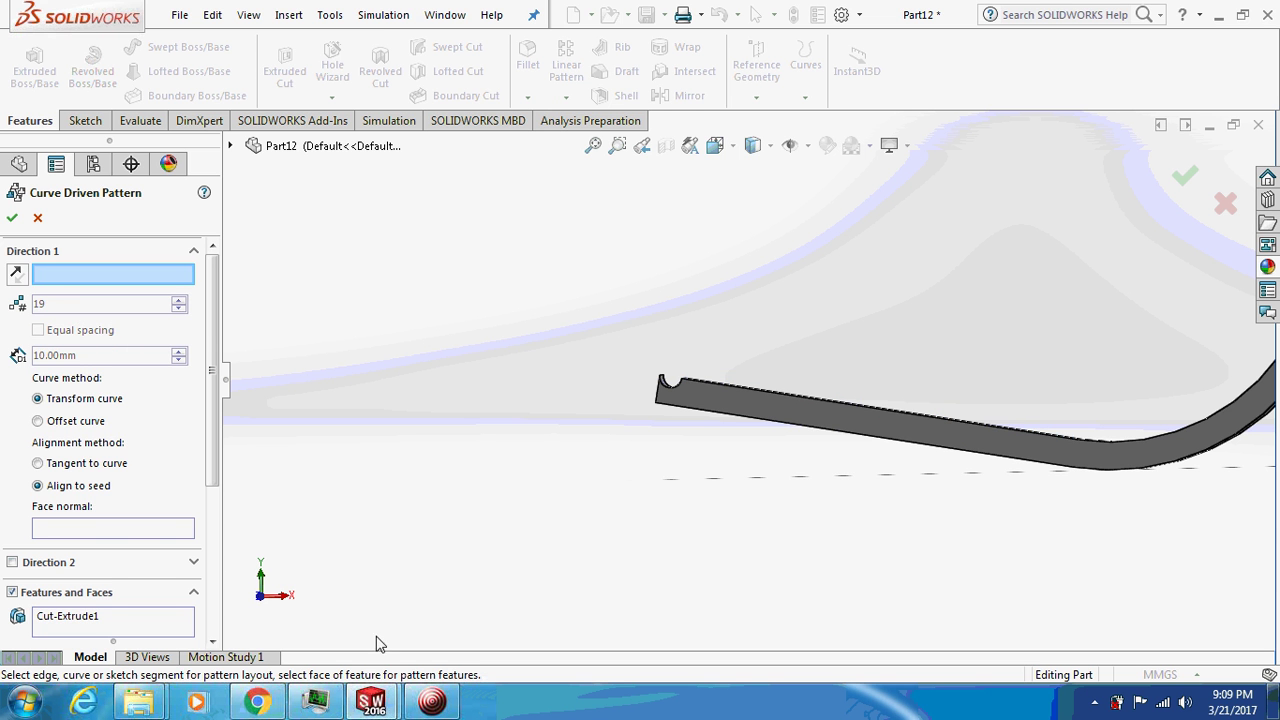
{"action": "left_click", "coordinate": [432, 702]}
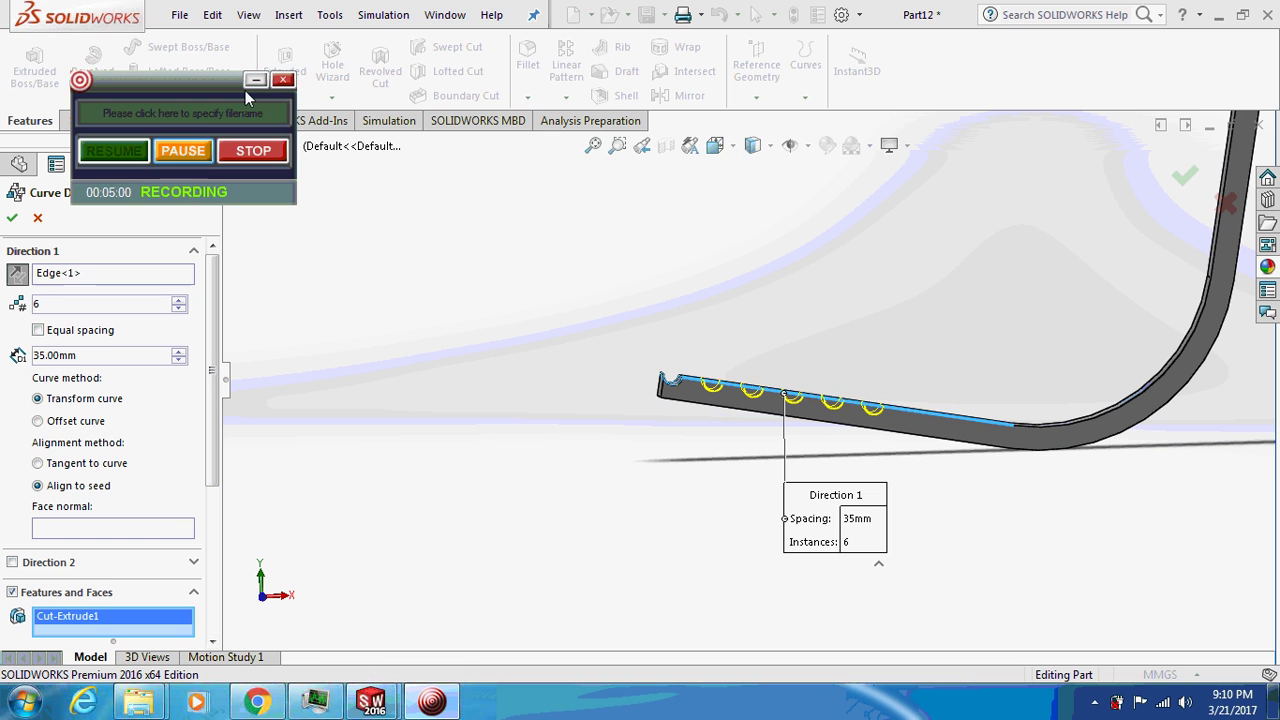
{"action": "left_click", "coordinate": [256, 80]}
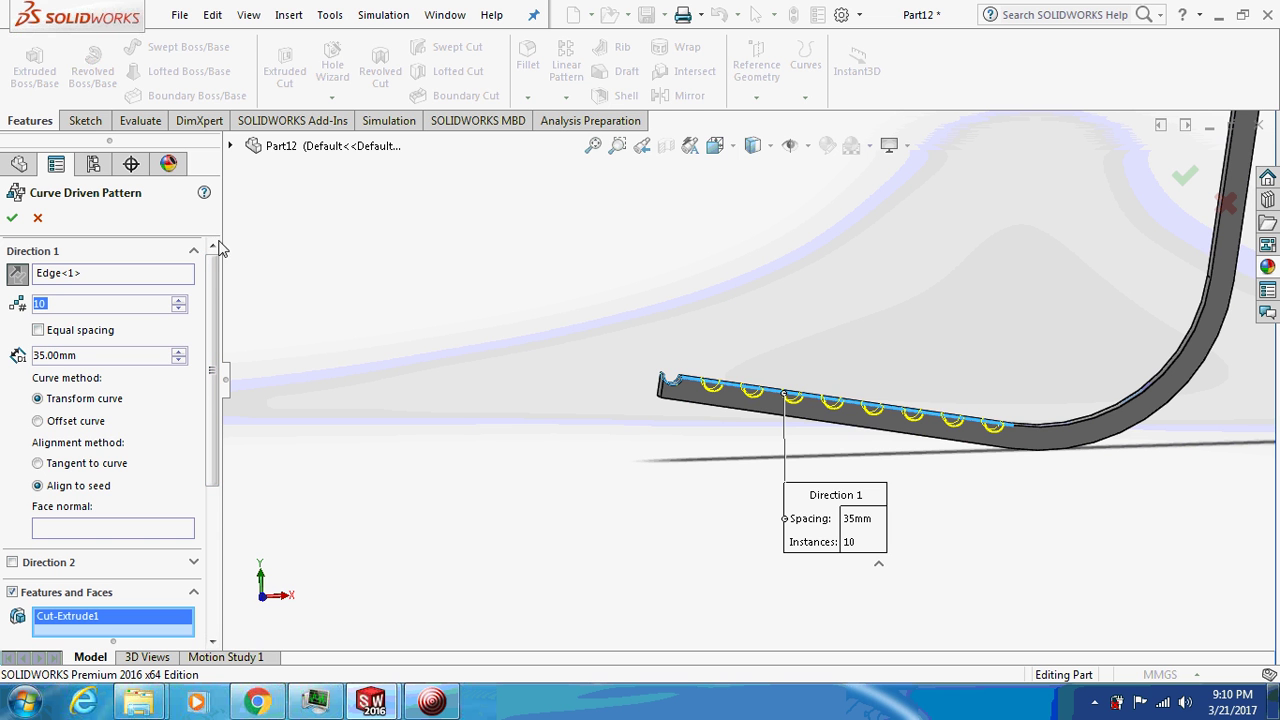
{"action": "left_click", "coordinate": [10, 219]}
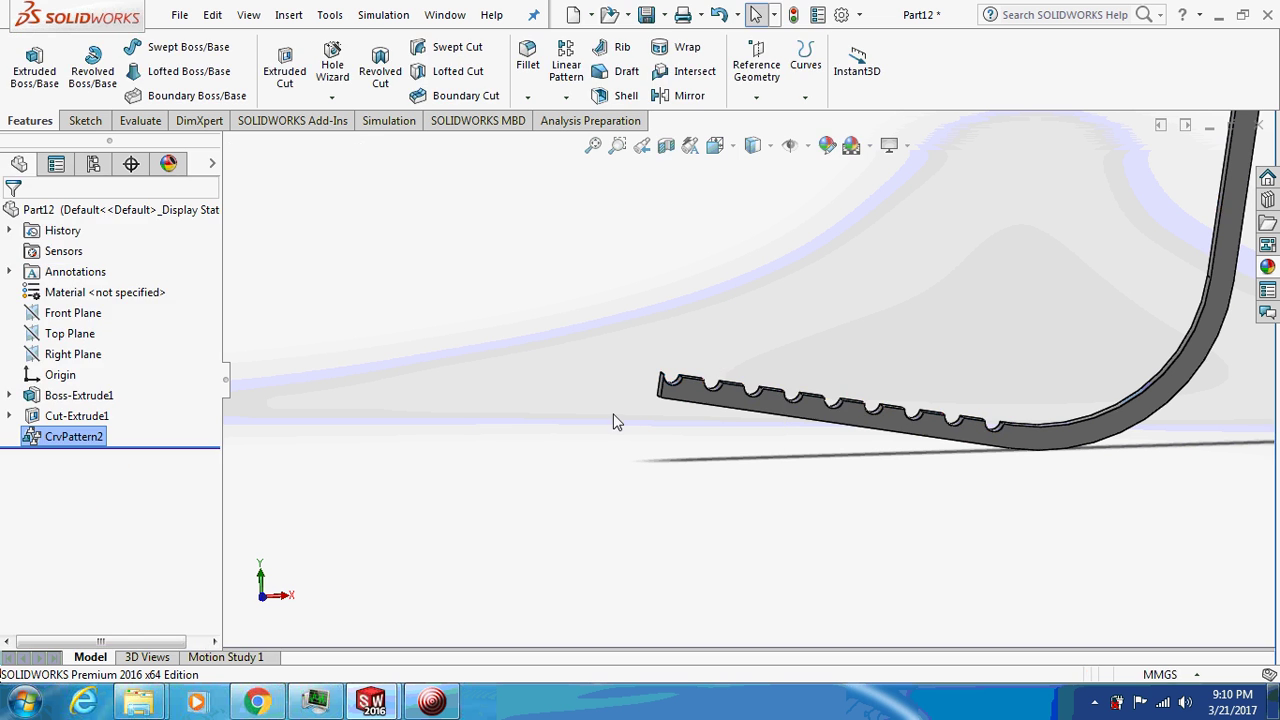
Step: Start a new sketch on the flat front side face at the backrest's upper end, viewed face-on
{"action": "middle_click_drag", "start_coordinate": [617, 410], "coordinate": [722, 360]}
{"action": "left_click", "coordinate": [720, 355]}
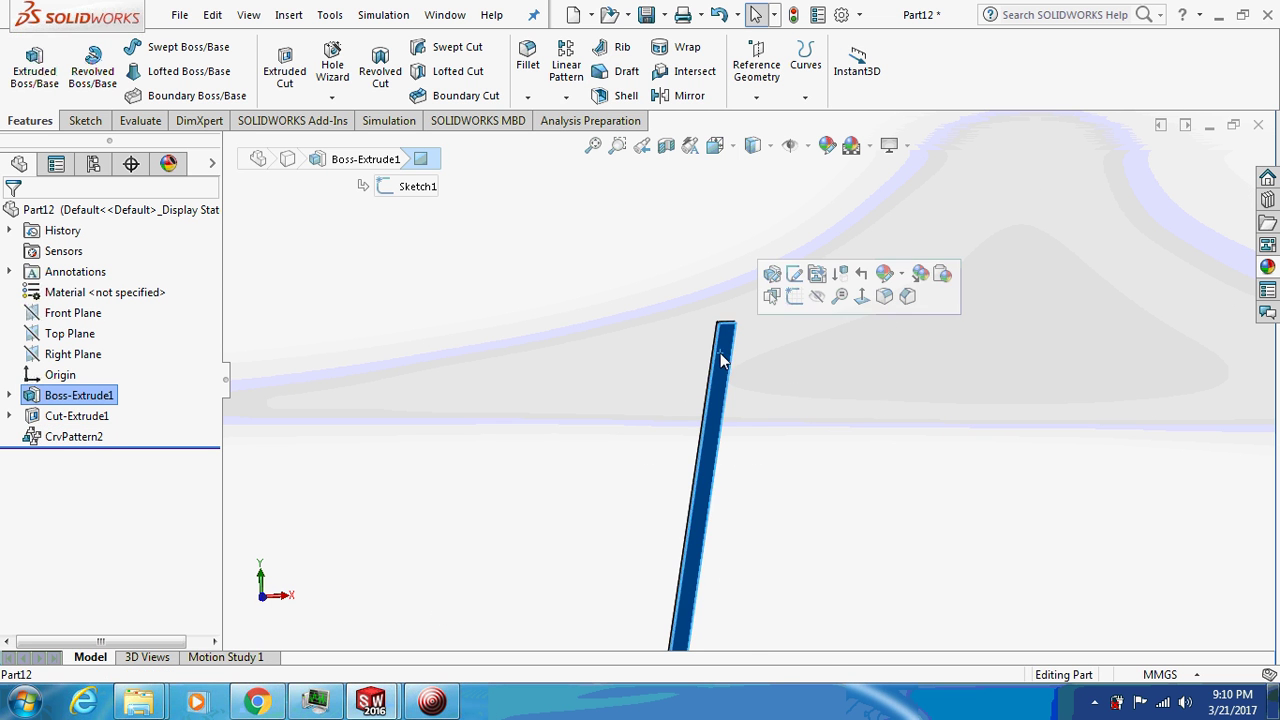
{"action": "left_click", "coordinate": [792, 299]}
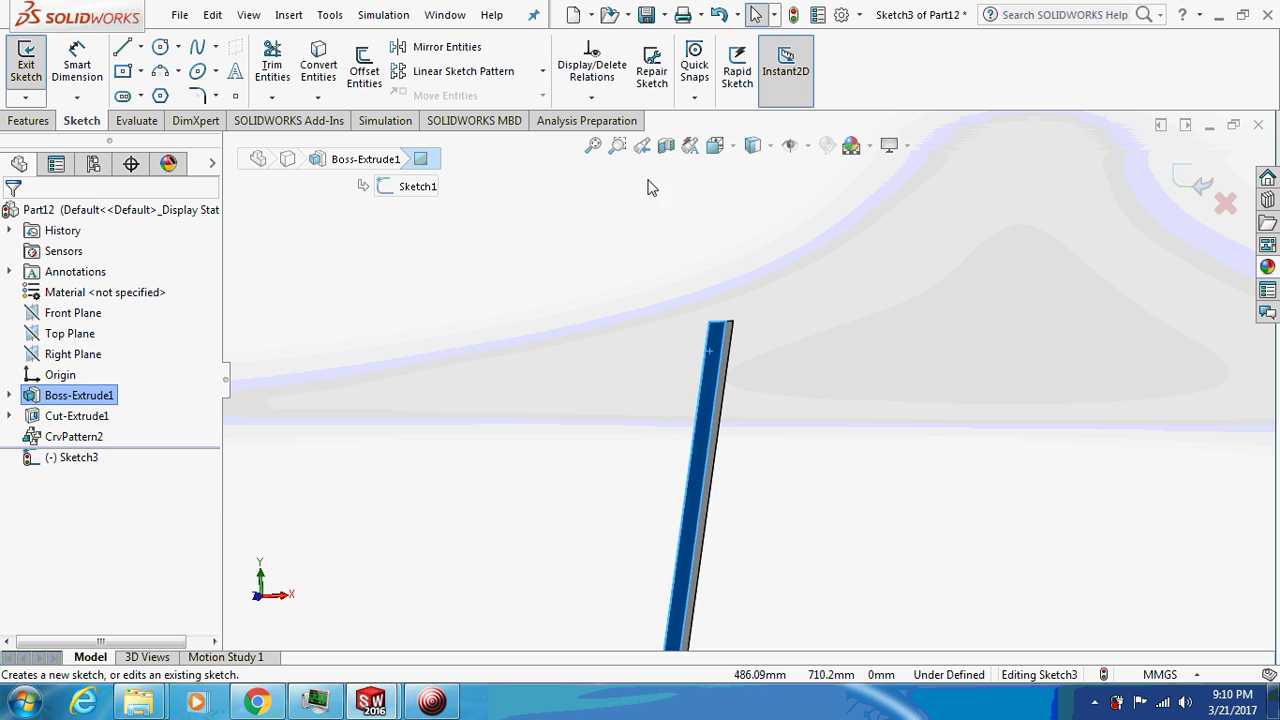
{"action": "key", "text": "ctrl+8"}
{"action": "scroll", "coordinate": [923, 259], "scroll_direction": "down", "scroll_amount": 3}
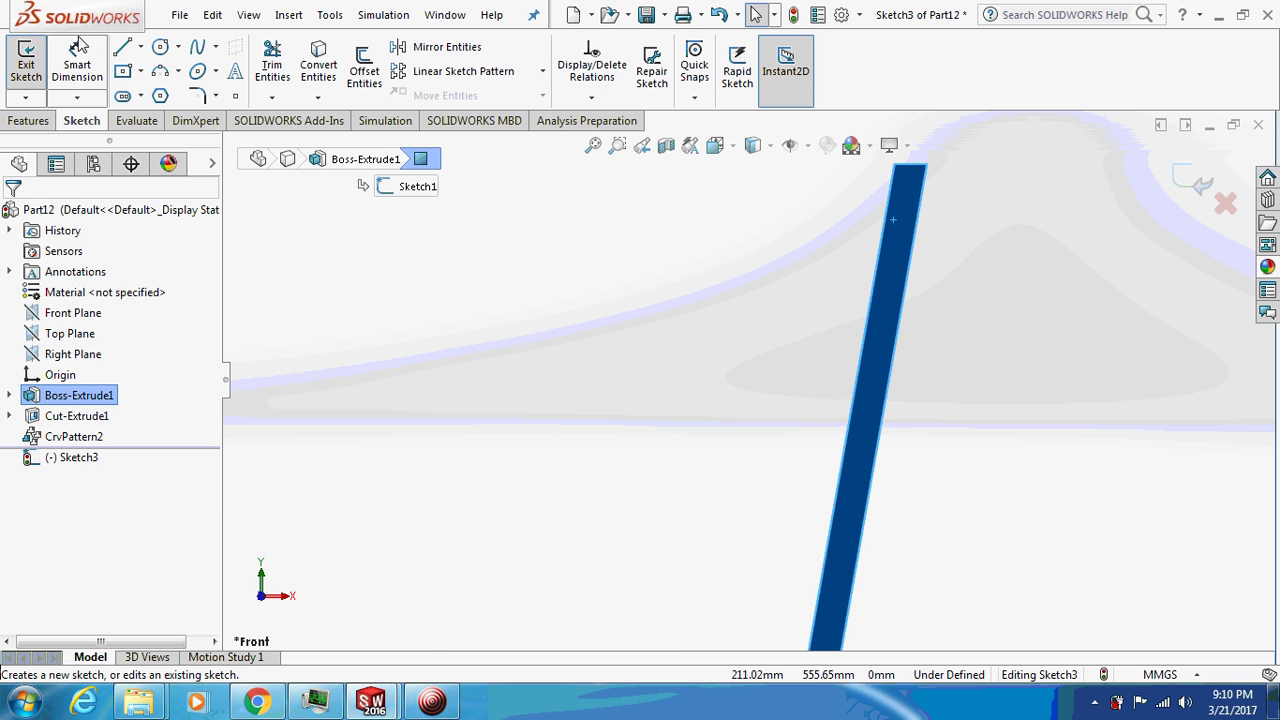
Step: Sketch a three-point arc of about 14.5 mm radius from the backrest's upper inner corner to its inner edge, bulging into the strip
{"action": "left_click", "coordinate": [160, 74]}
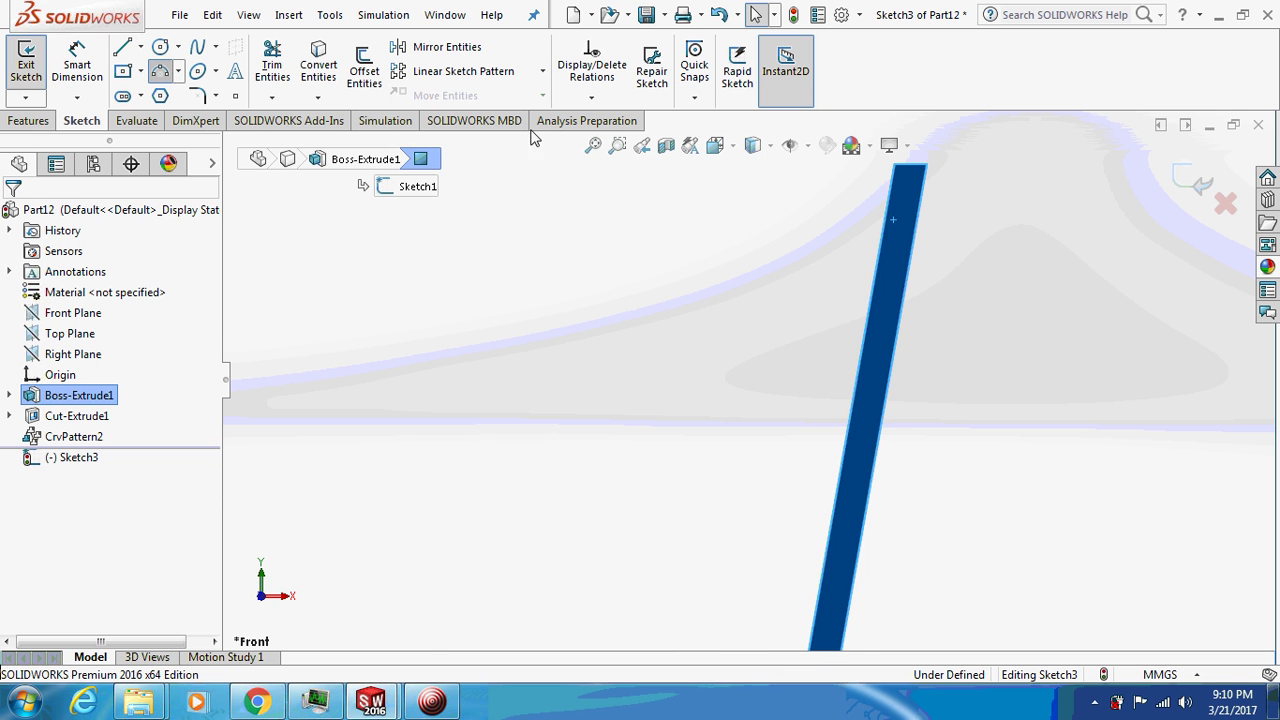
{"action": "left_click", "coordinate": [894, 167]}
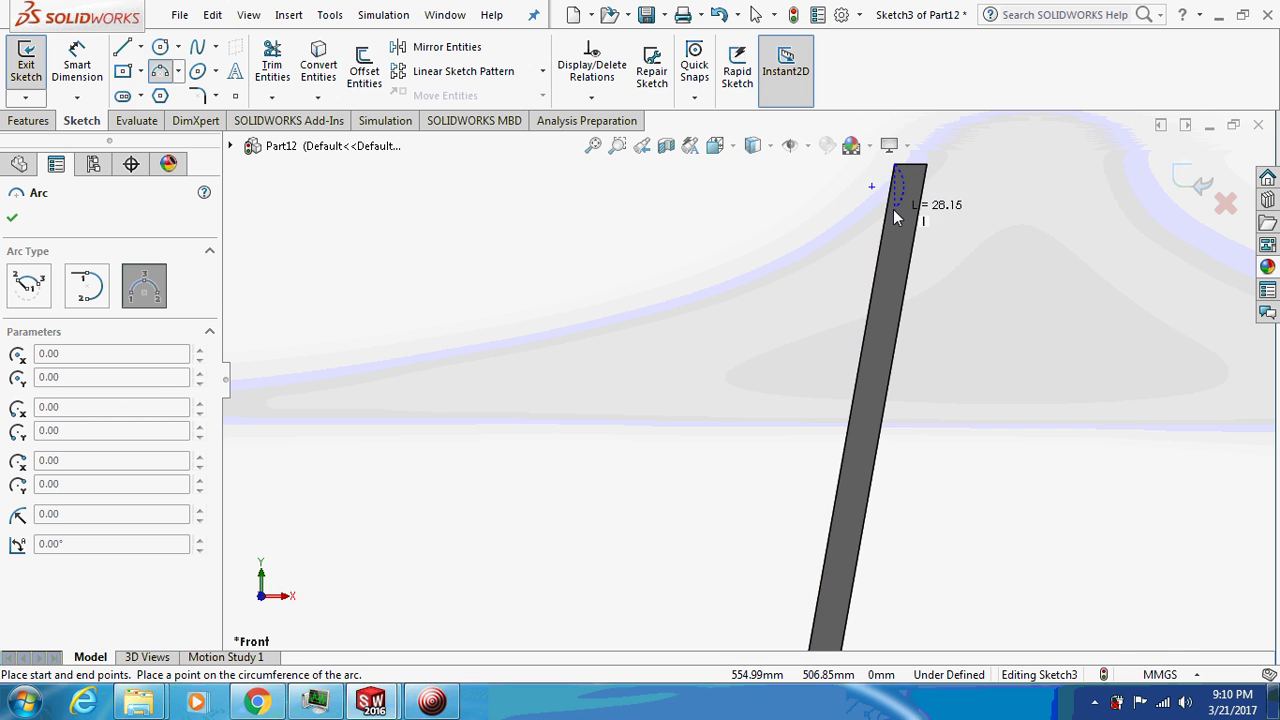
{"action": "left_click", "coordinate": [888, 210]}
{"action": "left_click", "coordinate": [911, 189]}
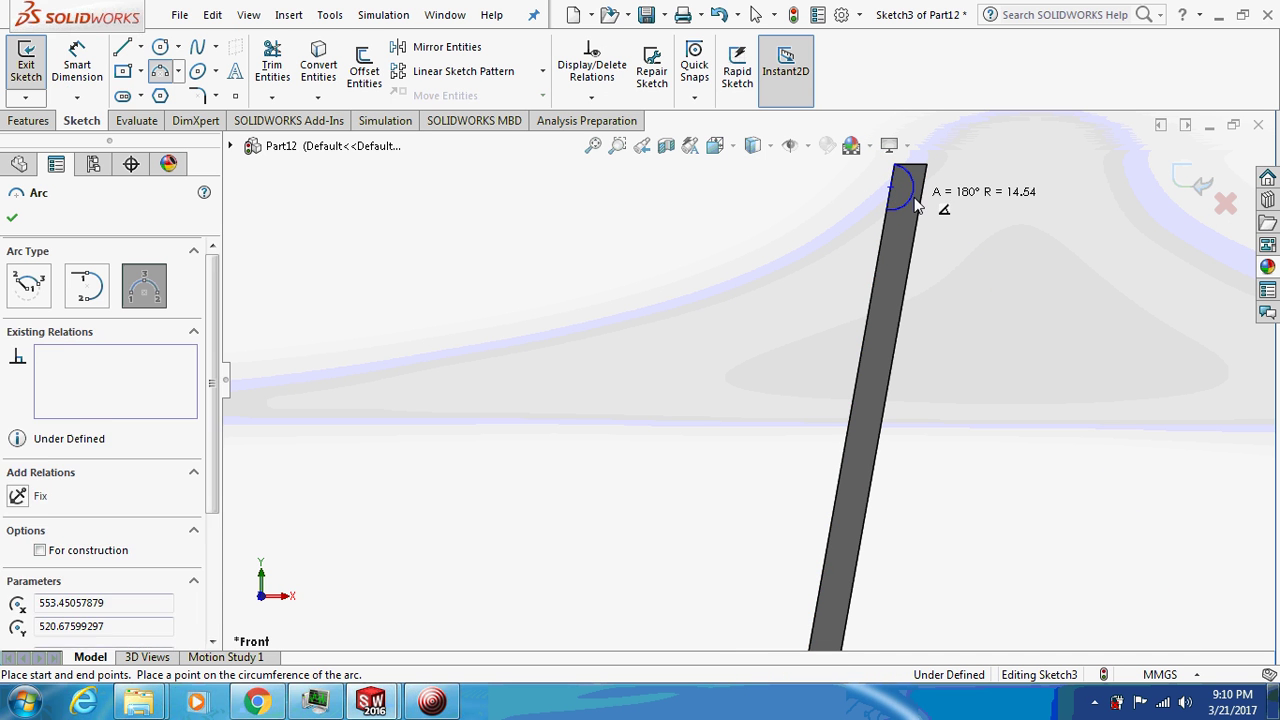
Step: Dimension the backrest arc with a radius of 8 mm
{"action": "left_click", "coordinate": [77, 65]}
{"action": "left_click", "coordinate": [909, 182]}
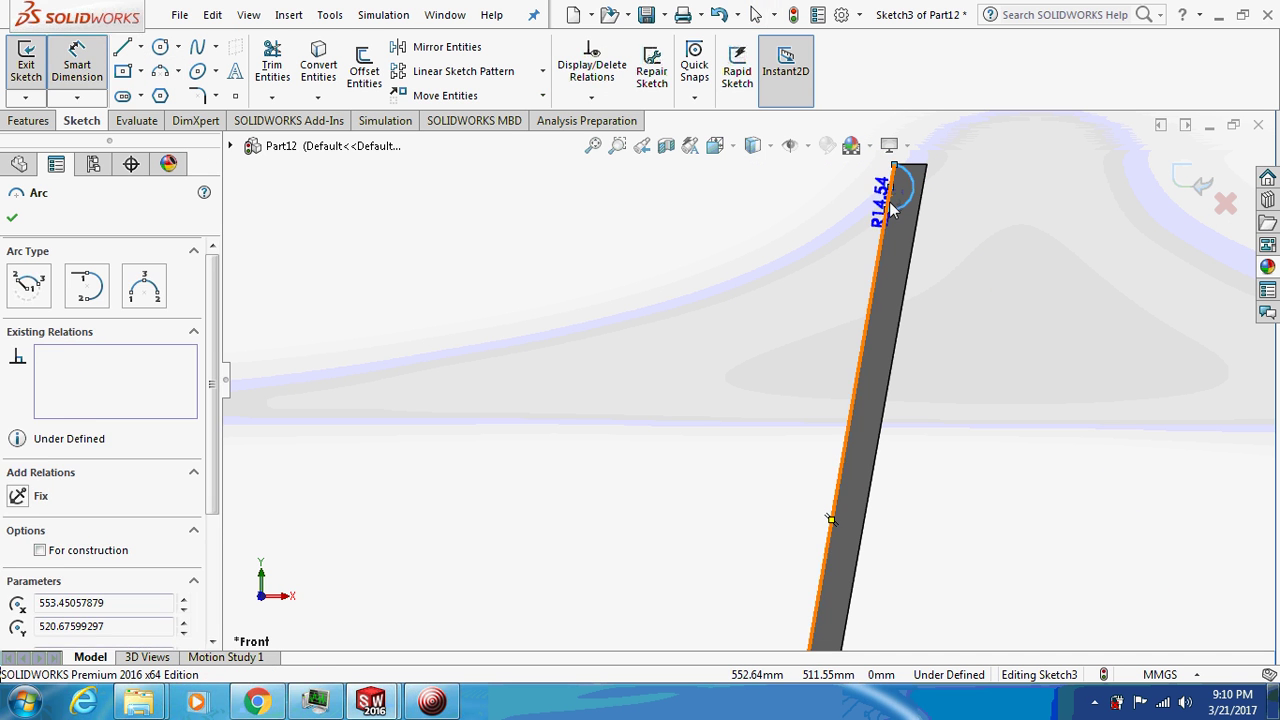
{"action": "left_click", "coordinate": [711, 206]}
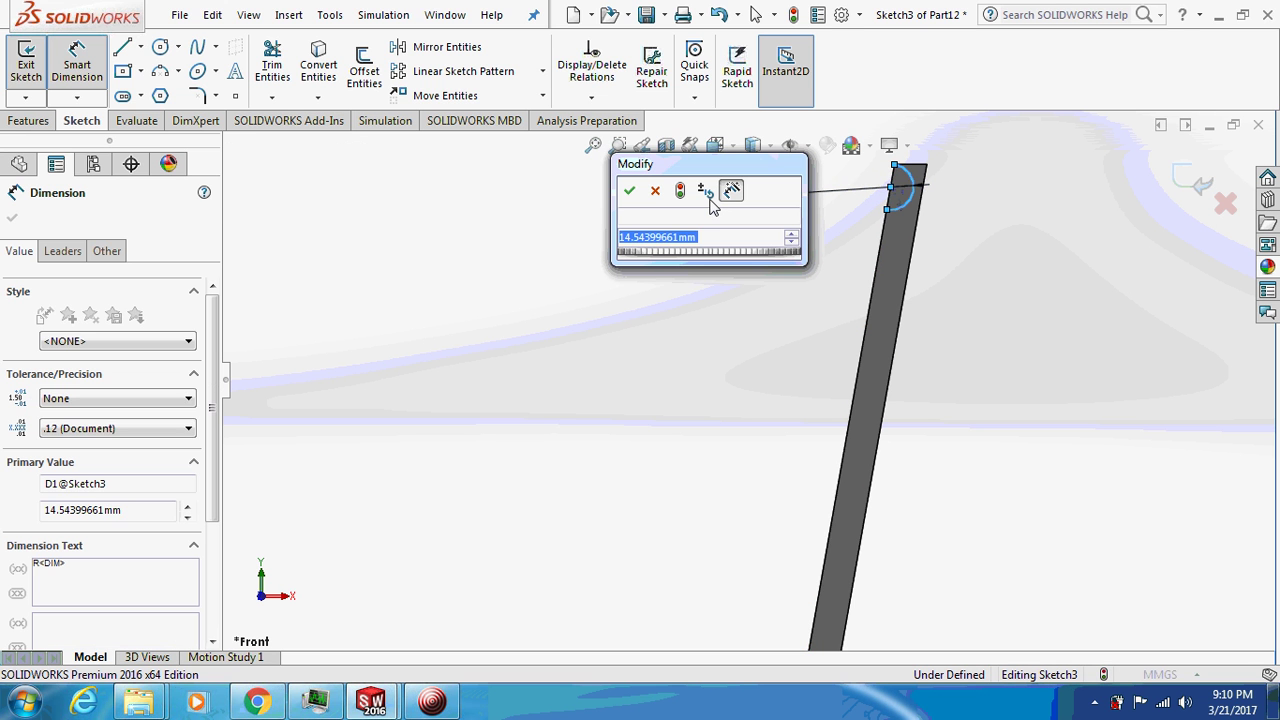
{"action": "type", "text": "8"}
{"action": "key", "text": "Return"}
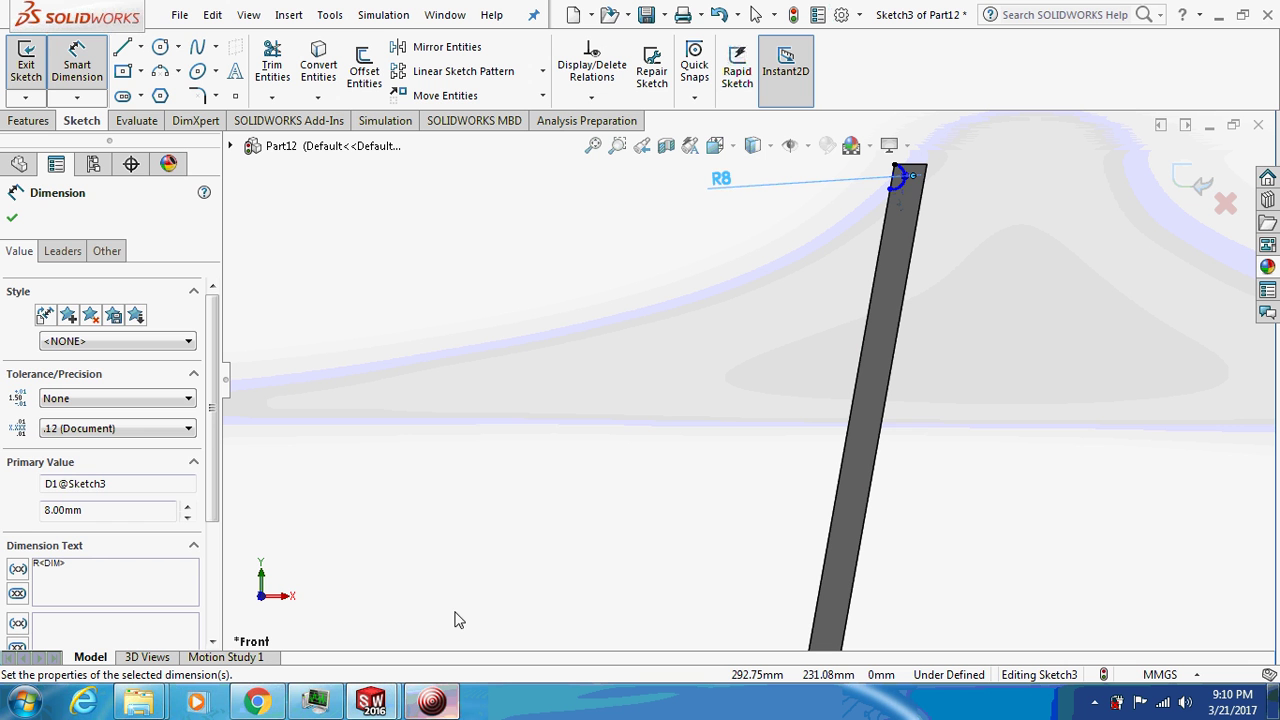
Step: Close the backrest arc with a straight line between its endpoints along the inner edge
{"action": "left_click", "coordinate": [122, 48]}
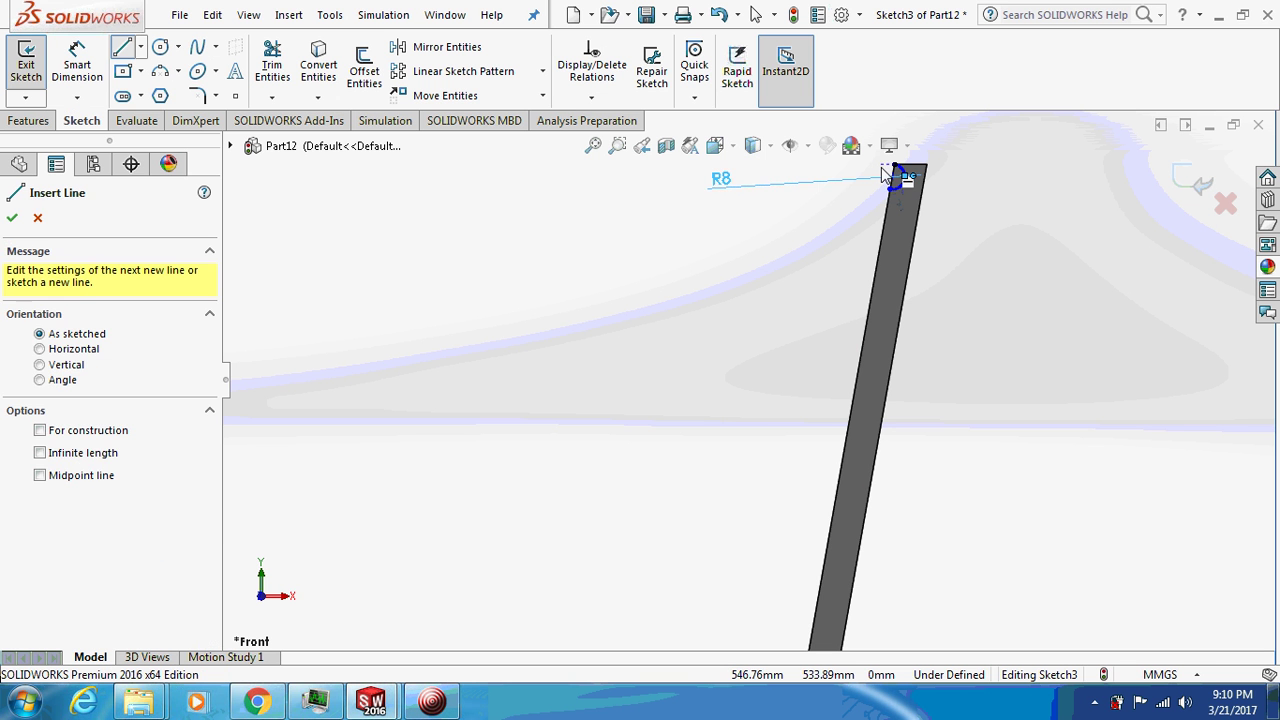
{"action": "left_click", "coordinate": [893, 165]}
{"action": "left_click", "coordinate": [890, 187]}
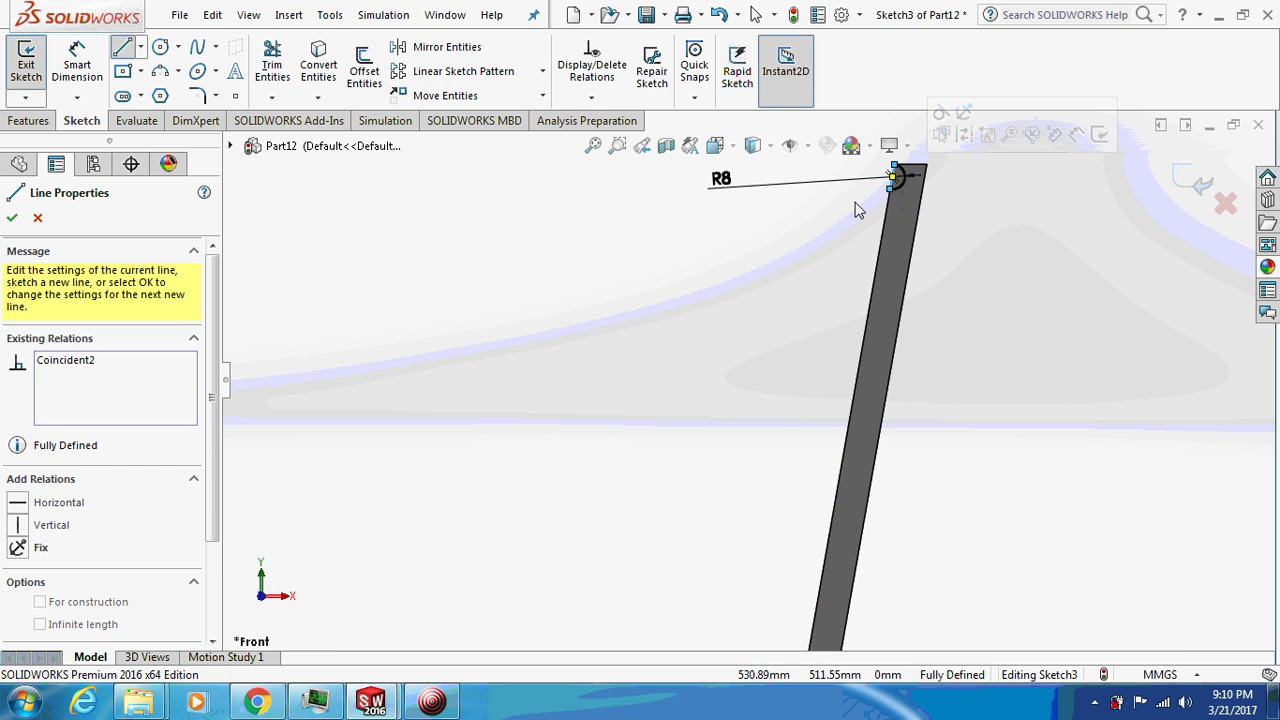
{"action": "key", "text": "Escape"}
Step: Cut the half-round notch through the backrest's upper end with an Extruded Cut, Blind depth 70 mm
{"action": "left_click", "coordinate": [28, 120]}
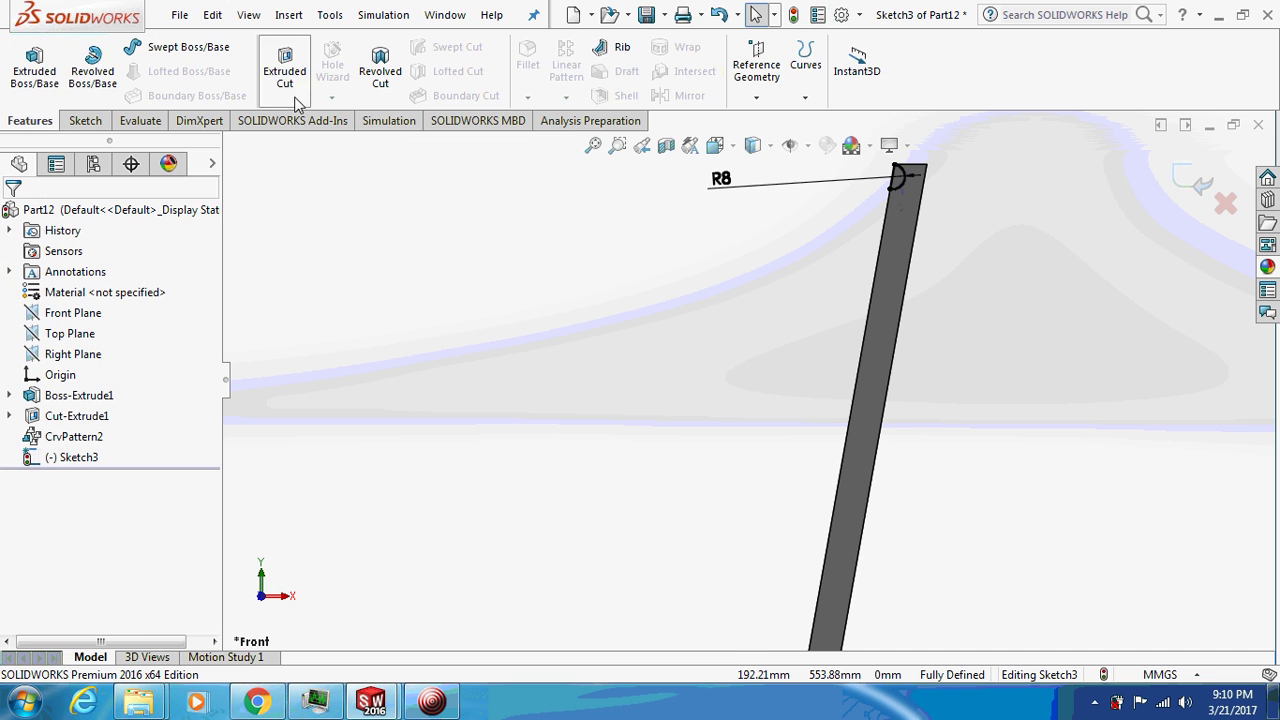
{"action": "left_click", "coordinate": [306, 79]}
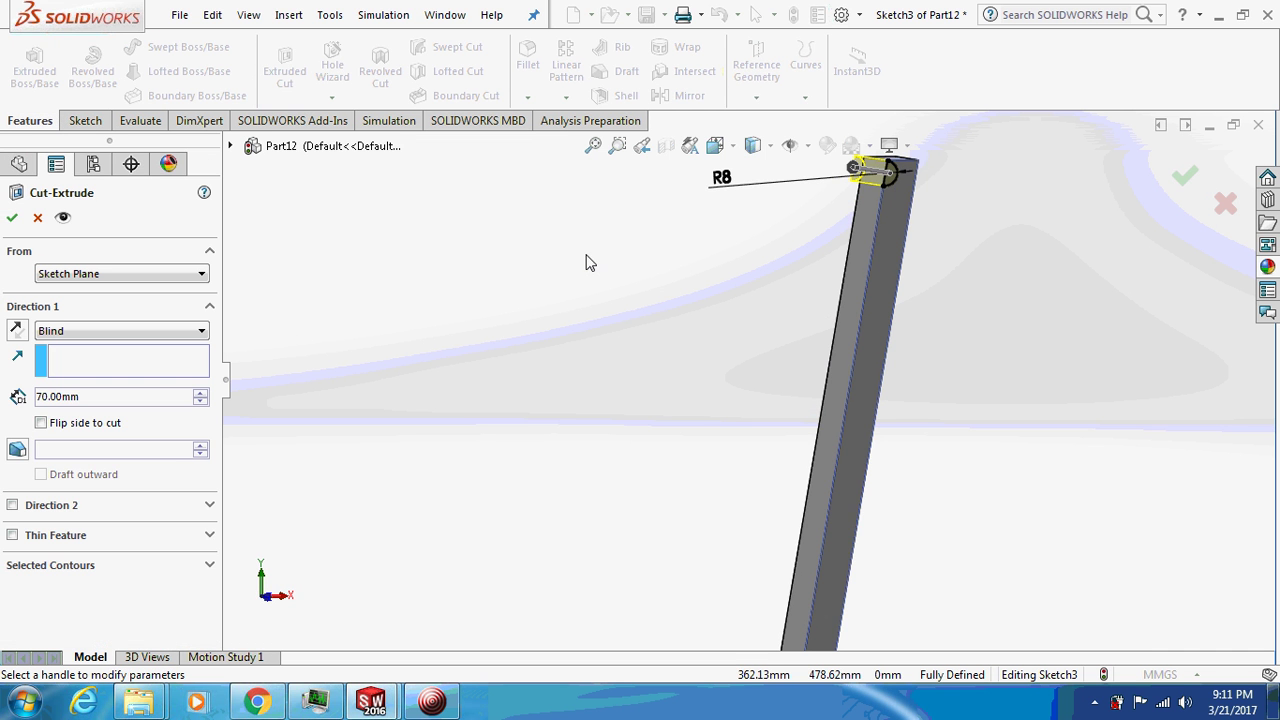
{"action": "left_click", "coordinate": [10, 218]}
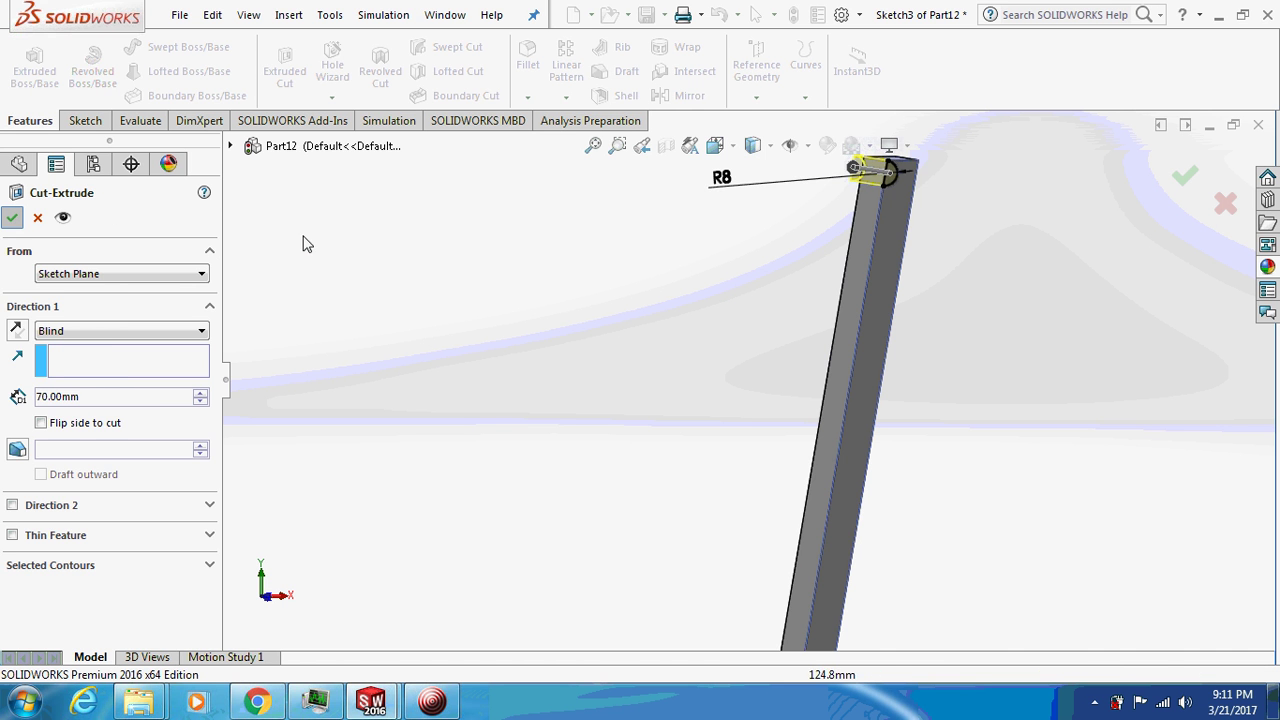